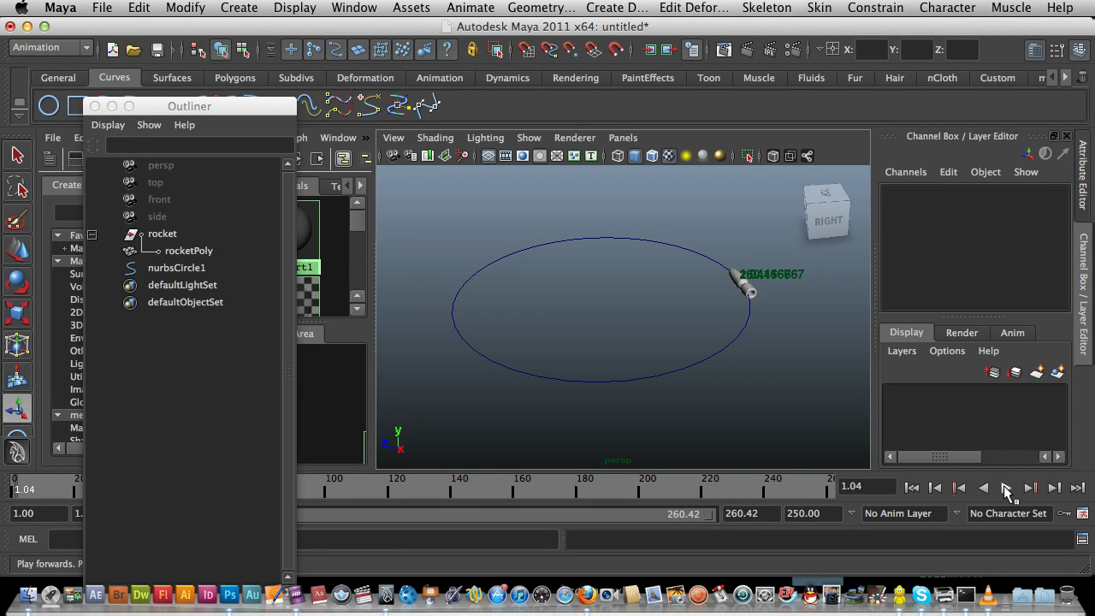
Step: Preview the rocket flying around the circle, rewind to the first frame, and open the menu-set list
{"action": "left_click", "coordinate": [1006, 488]}
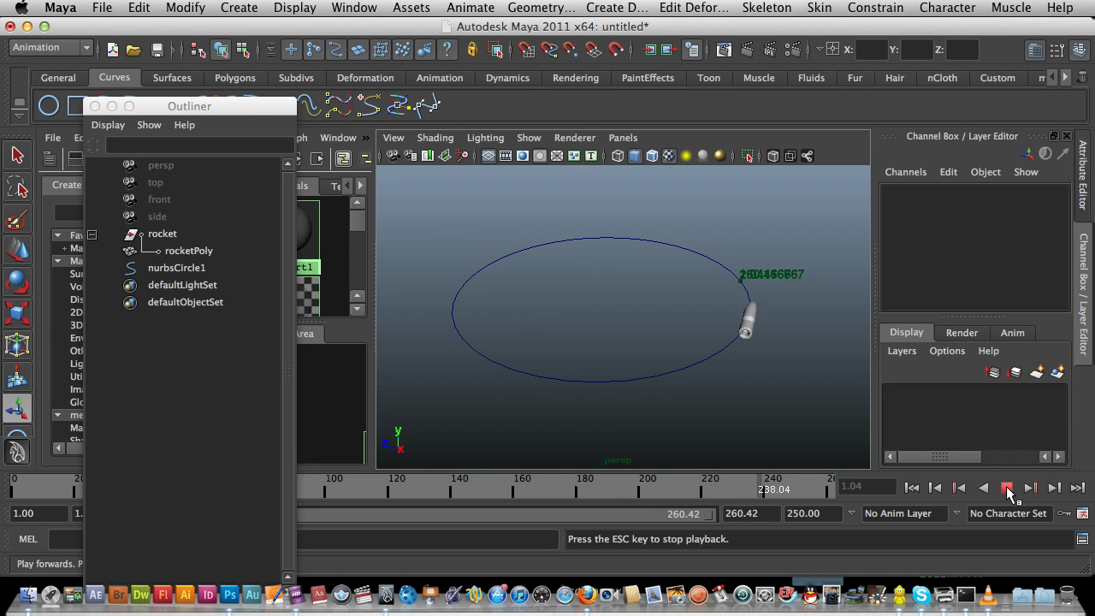
{"action": "left_click", "coordinate": [1005, 489]}
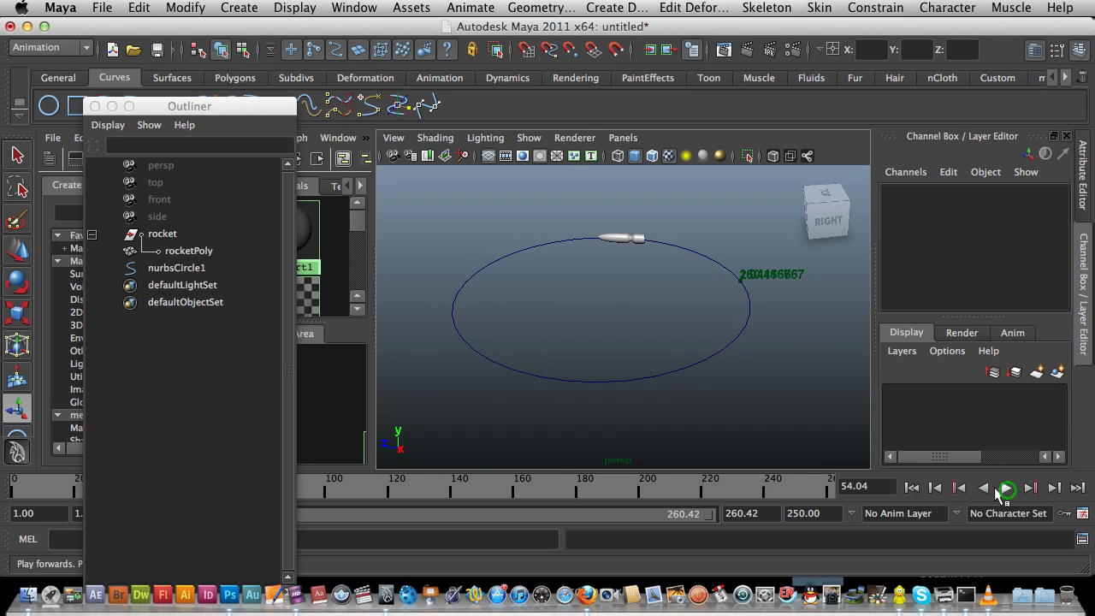
{"action": "left_click", "coordinate": [912, 486]}
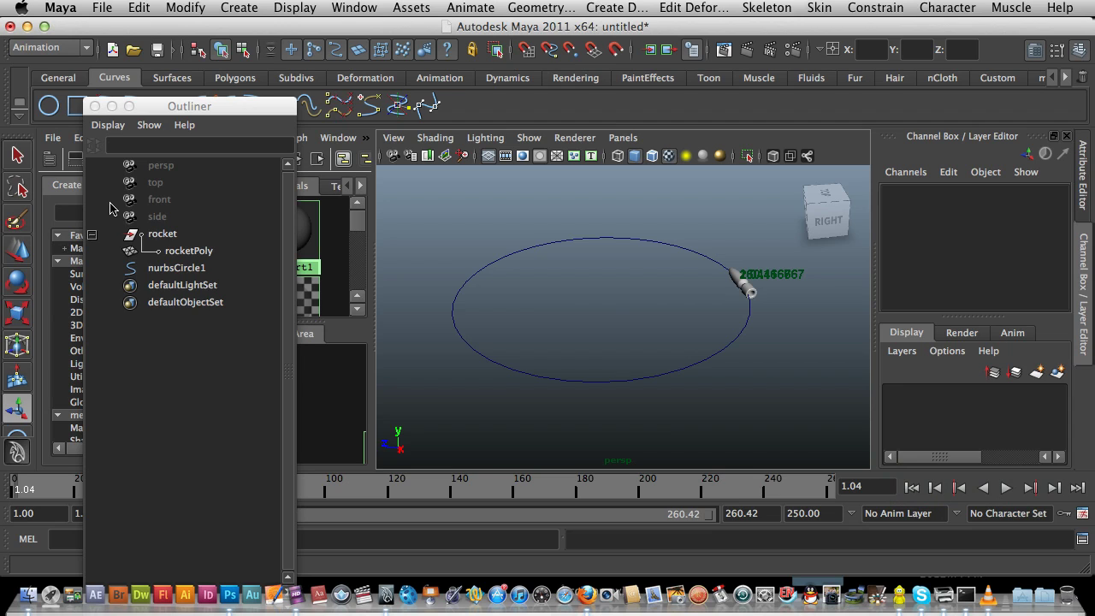
{"action": "left_click", "coordinate": [48, 45]}
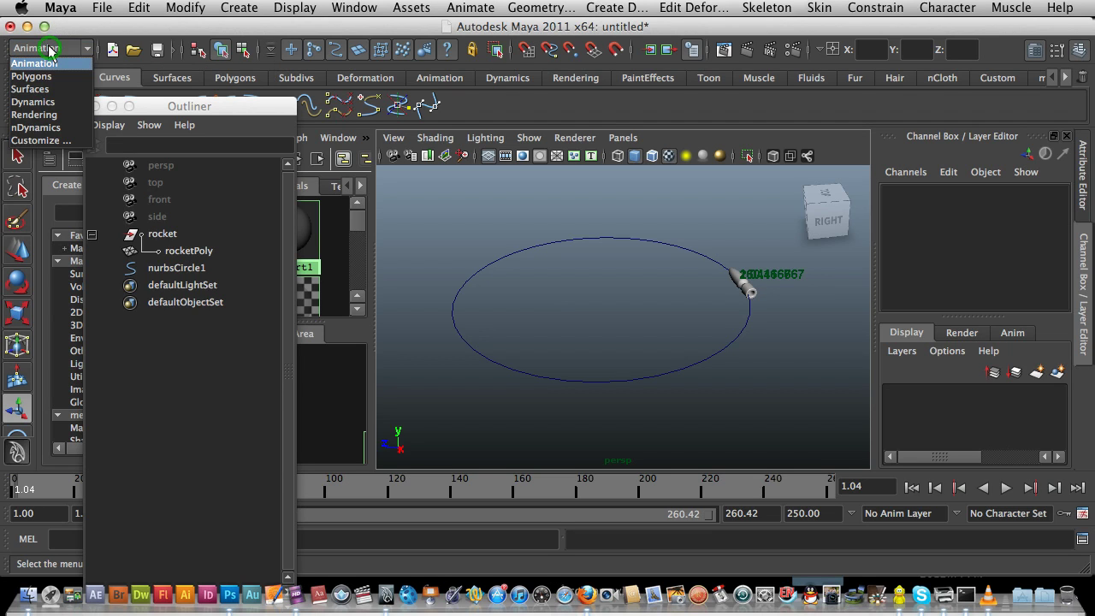
Step: Switch to the Dynamics menu set and create emitter1 with particle1 via Particles > Create Emitter
{"action": "left_click", "coordinate": [53, 102]}
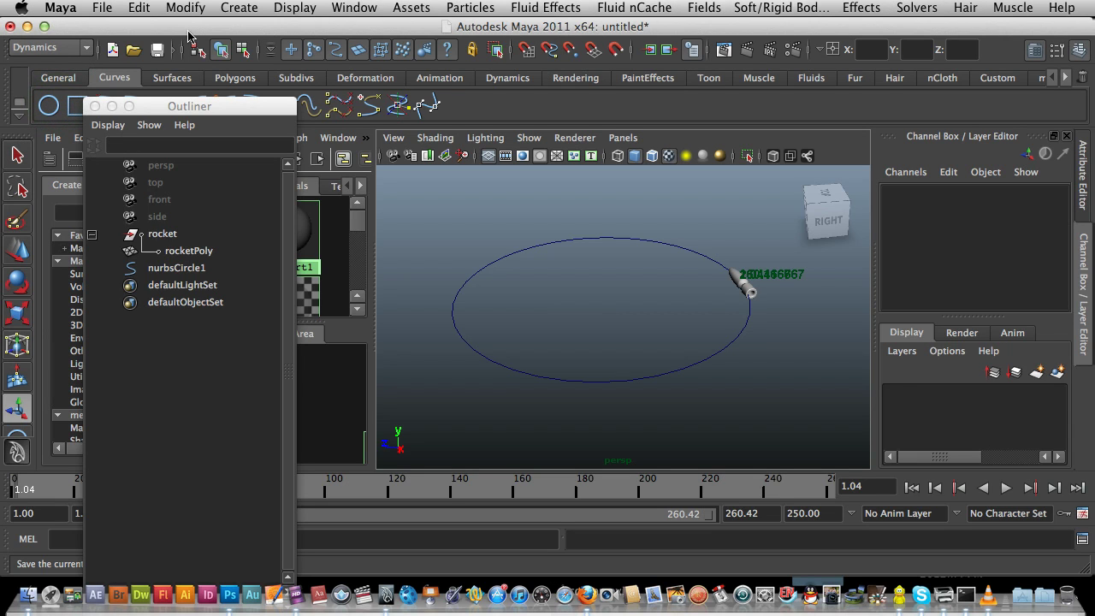
{"action": "left_click", "coordinate": [480, 11]}
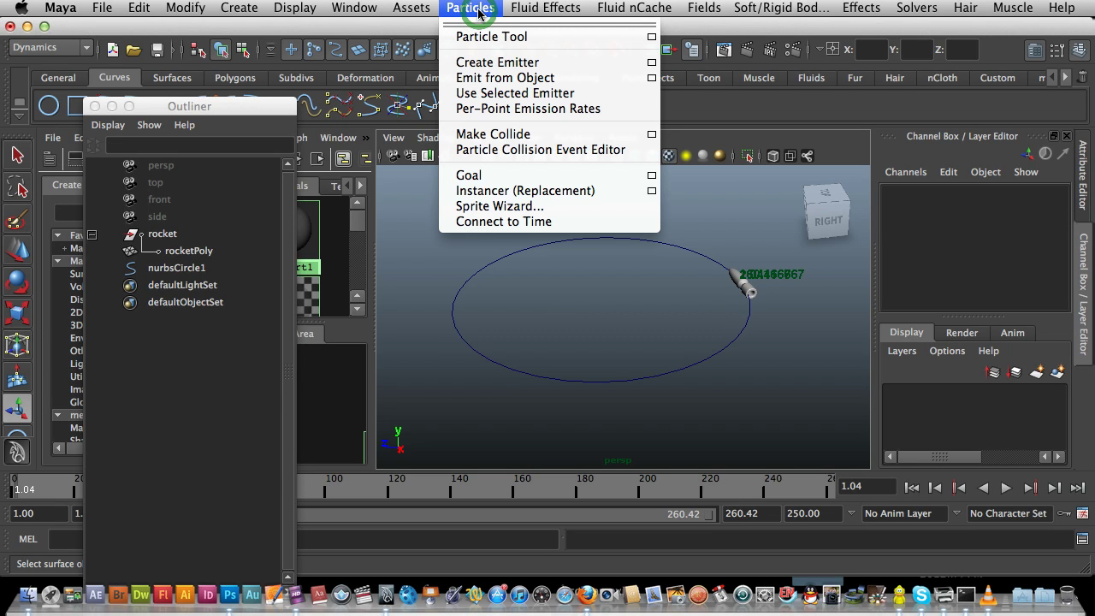
{"action": "left_click", "coordinate": [557, 69]}
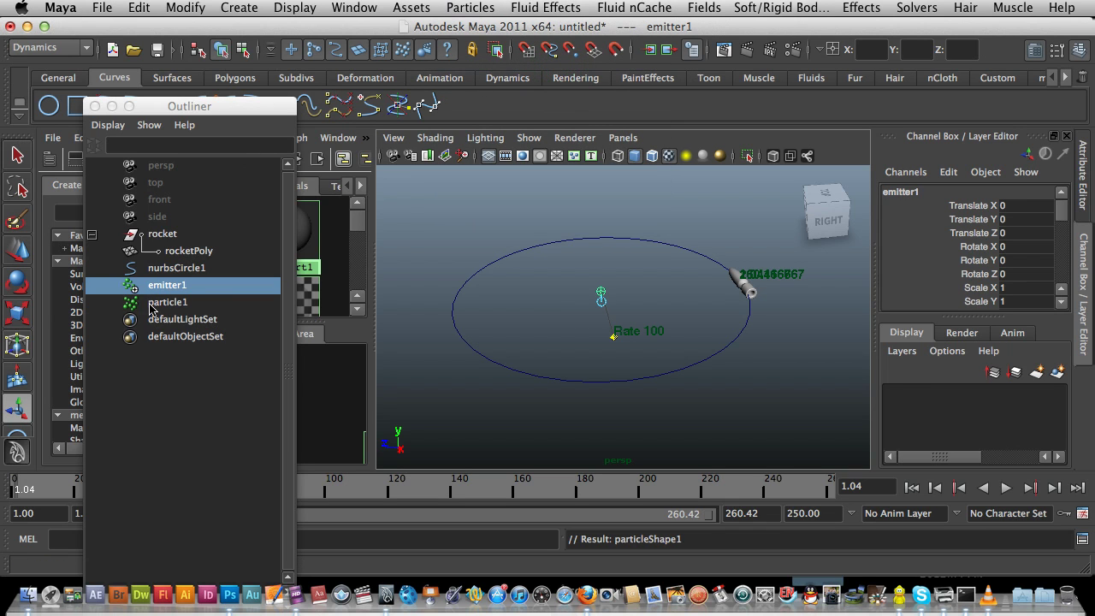
{"action": "left_click_drag", "start_coordinate": [160, 108], "coordinate": [222, 82]}
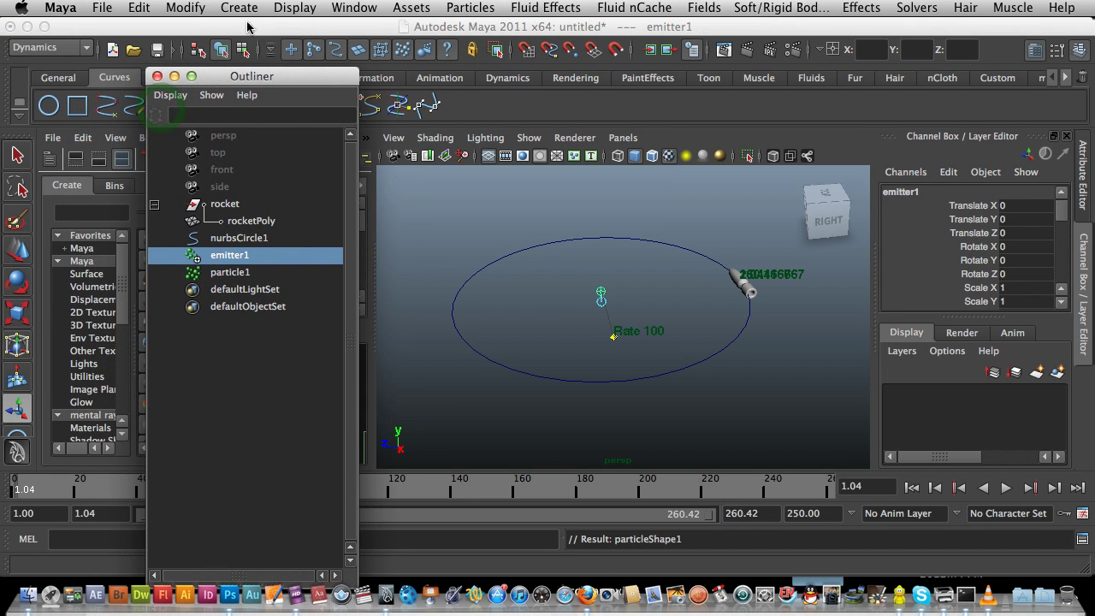
Step: Move emitter1 toward the rocket's tail along Z, X and height in the perspective view
{"action": "left_click", "coordinate": [353, 8]}
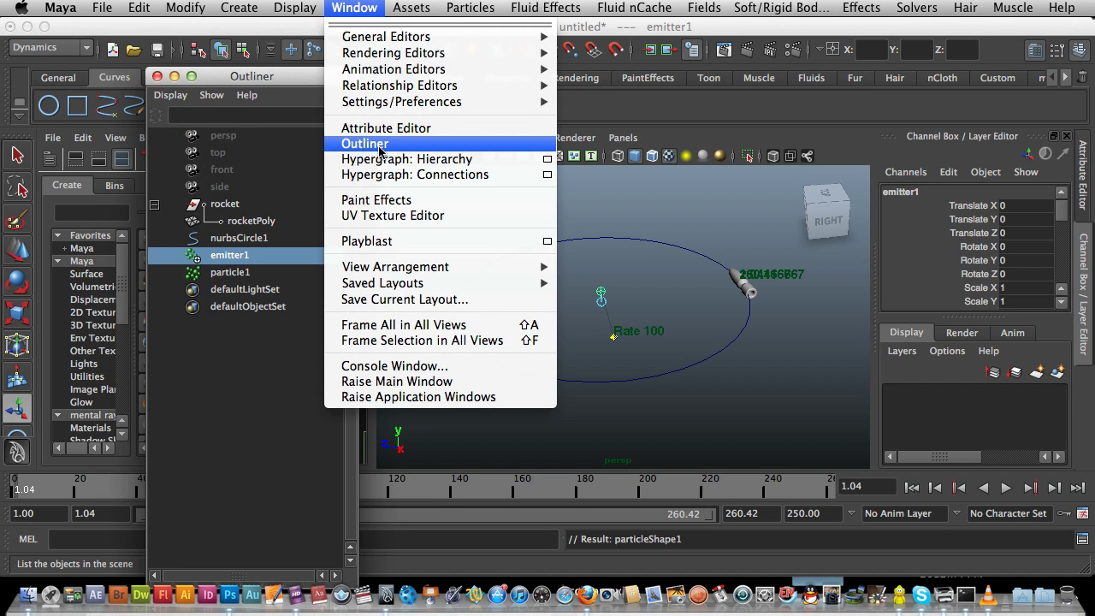
{"action": "left_click", "coordinate": [372, 9]}
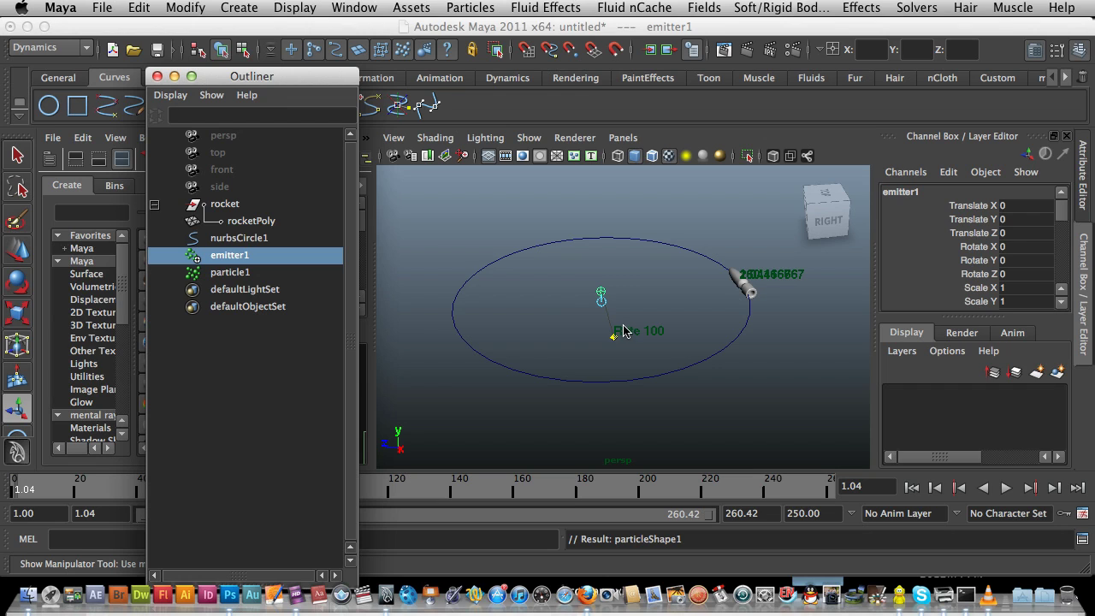
{"action": "key", "text": "w"}
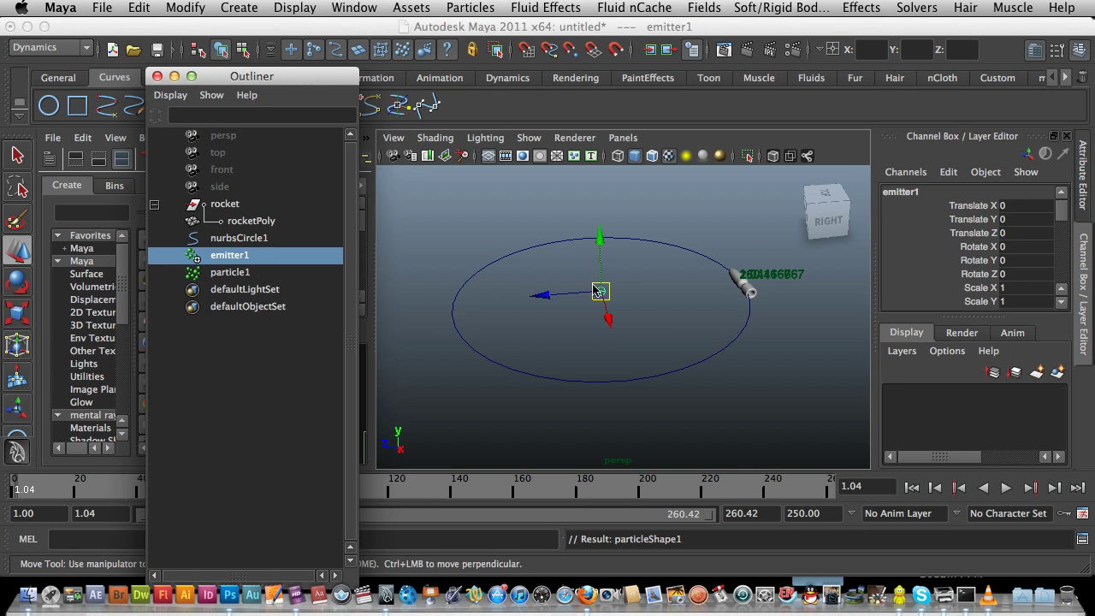
{"action": "left_click_drag", "start_coordinate": [544, 297], "coordinate": [629, 311]}
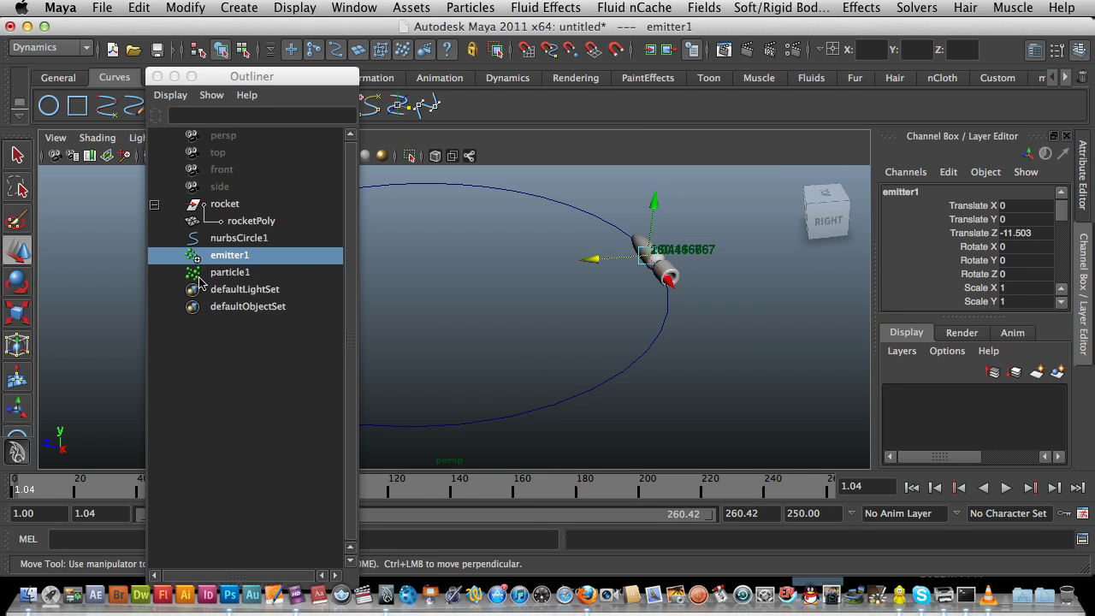
{"action": "left_click", "coordinate": [17, 377]}
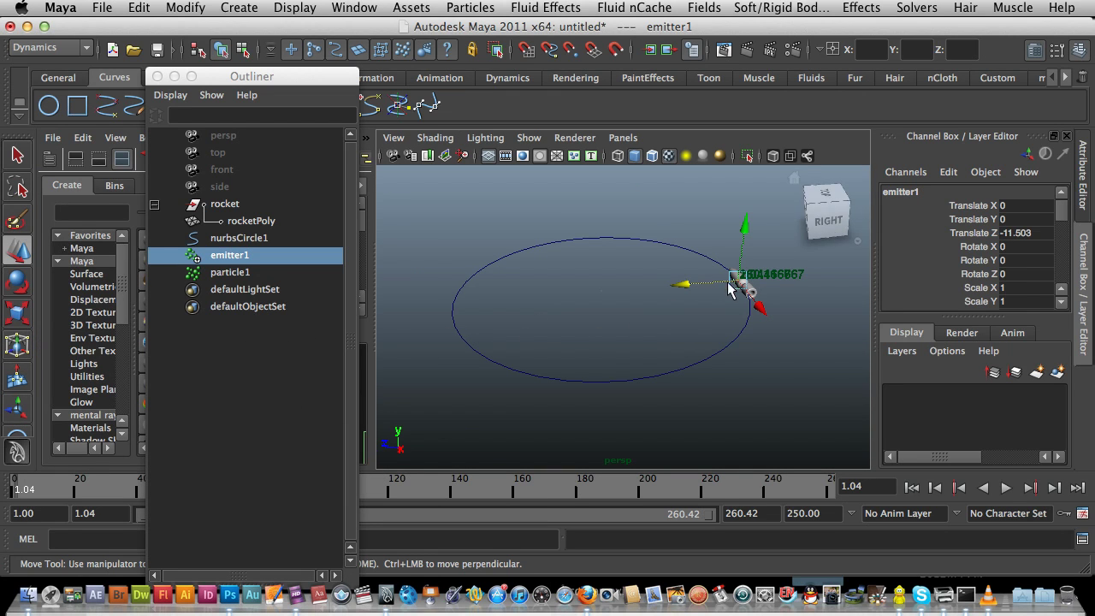
{"action": "left_click_drag", "start_coordinate": [760, 309], "coordinate": [781, 335]}
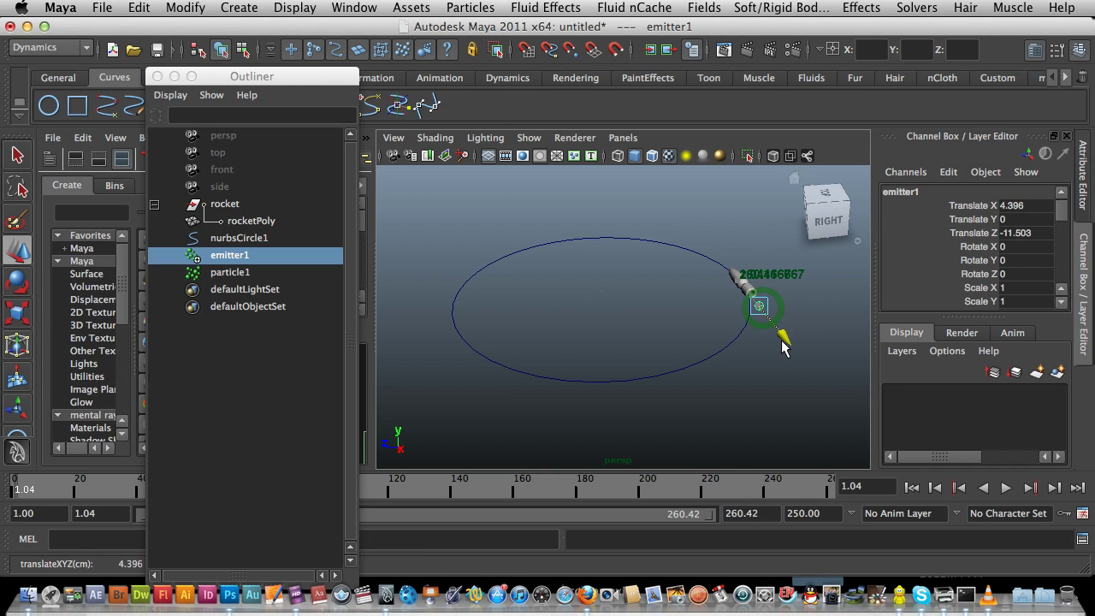
{"action": "left_click_drag", "start_coordinate": [769, 266], "coordinate": [767, 251]}
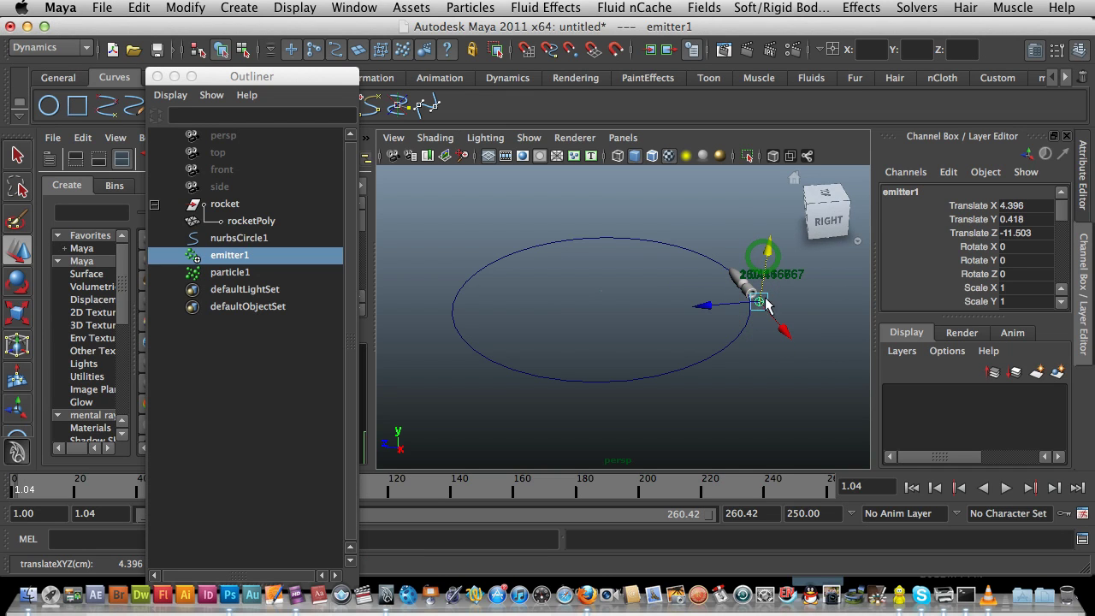
Step: In the front view, align emitter1's height and sideways position with the rocket's tail
{"action": "left_click", "coordinate": [622, 138]}
{"action": "mouse_move", "coordinate": [664, 198]}
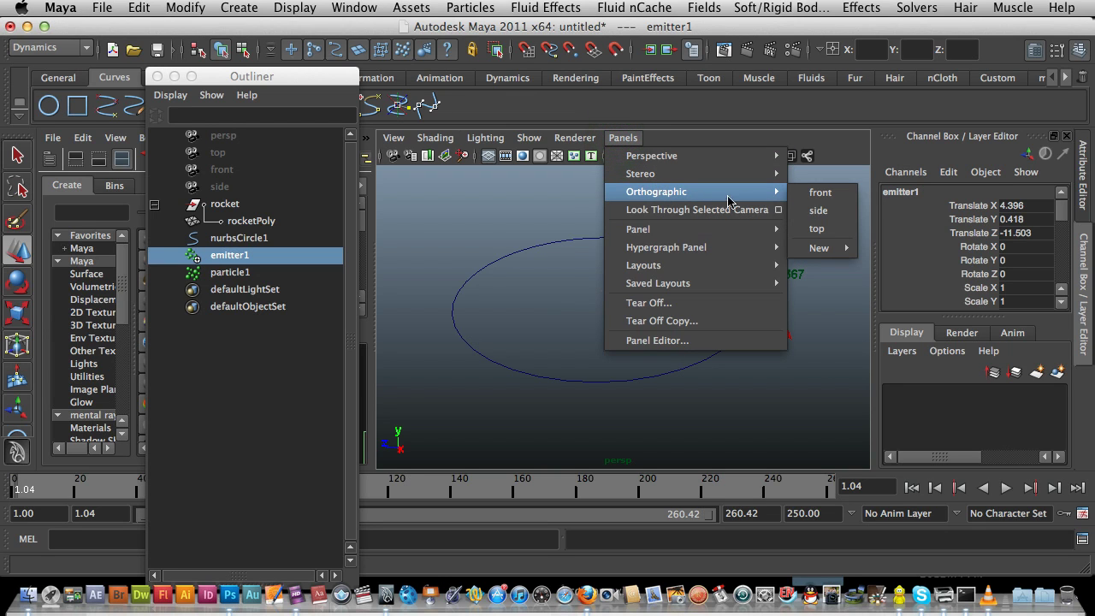
{"action": "left_click", "coordinate": [812, 193]}
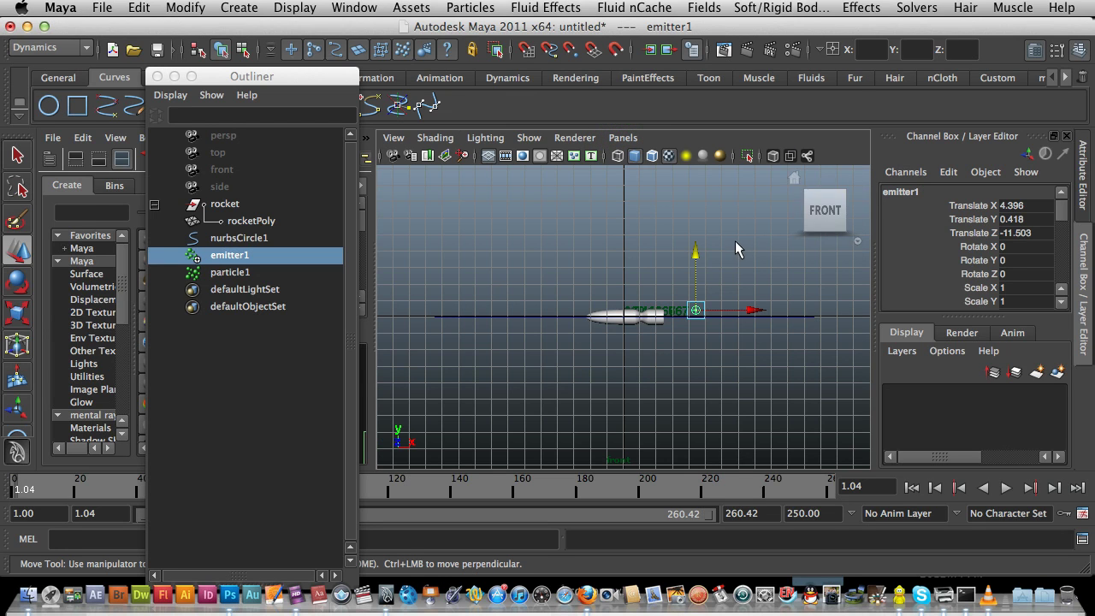
{"action": "left_click_drag", "start_coordinate": [693, 249], "coordinate": [695, 261]}
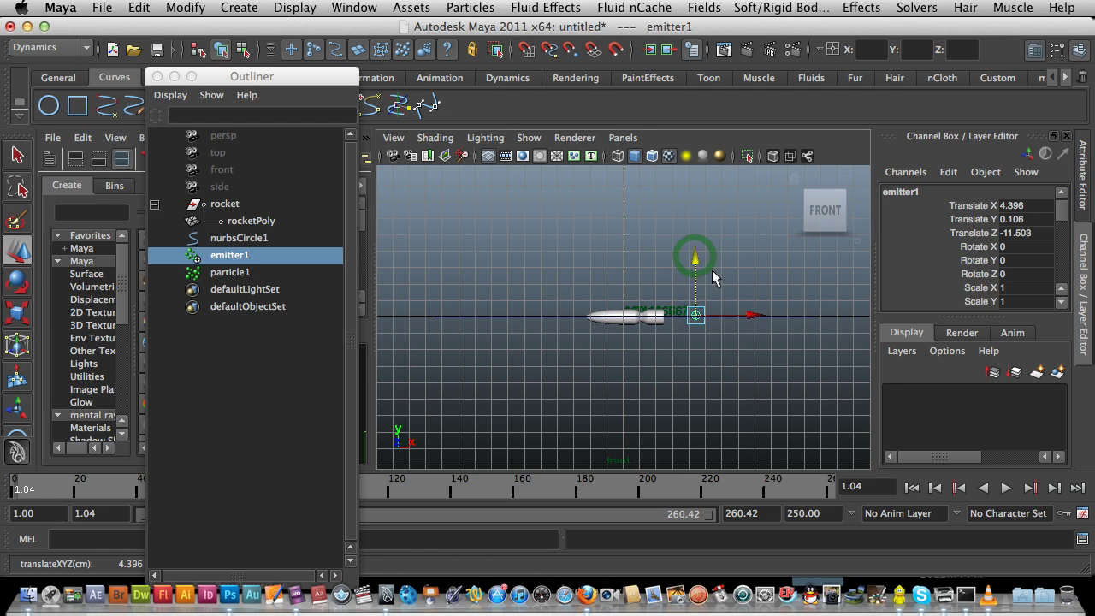
{"action": "left_click_drag", "start_coordinate": [754, 318], "coordinate": [728, 320]}
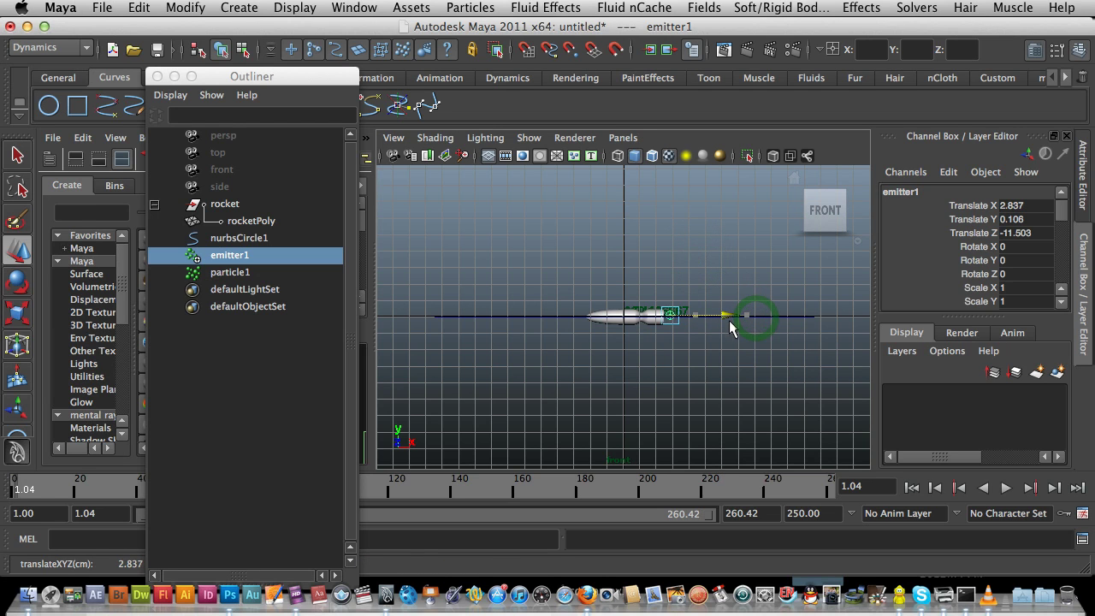
{"action": "left_click_drag", "start_coordinate": [669, 255], "coordinate": [665, 257]}
{"action": "key", "text": "ctrl+z"}
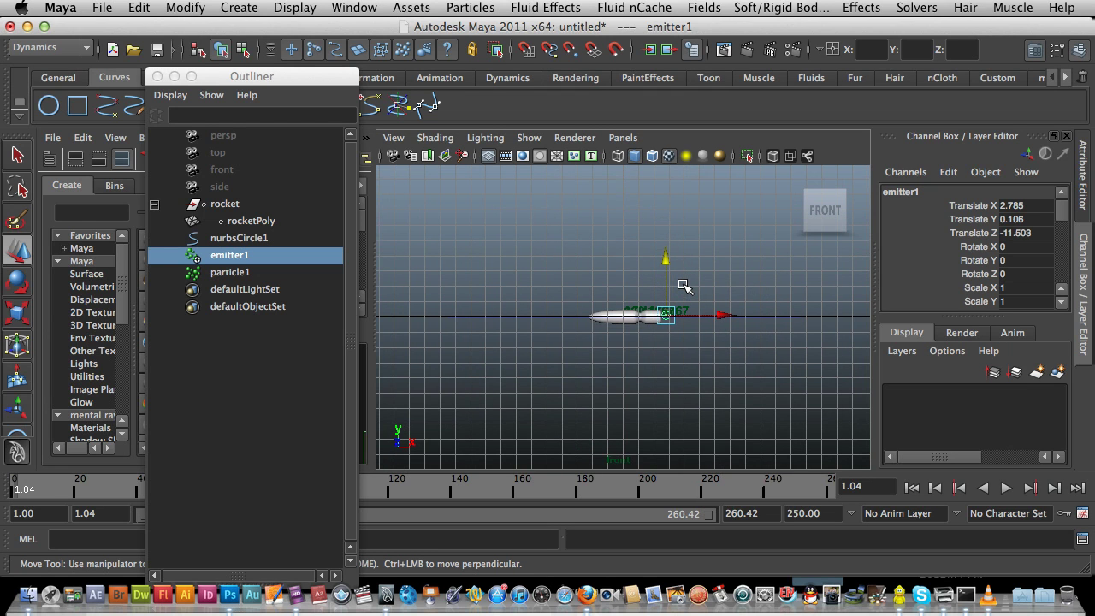
{"action": "scroll", "coordinate": [684, 284], "scroll_direction": "up", "scroll_amount": 5}
{"action": "left_click_drag", "start_coordinate": [754, 259], "coordinate": [808, 322]}
Step: Nudge emitter1 along Z in the side view to 2.803, -0.024, -11.763, then return to perspective
{"action": "left_click", "coordinate": [622, 138]}
{"action": "mouse_move", "coordinate": [646, 192]}
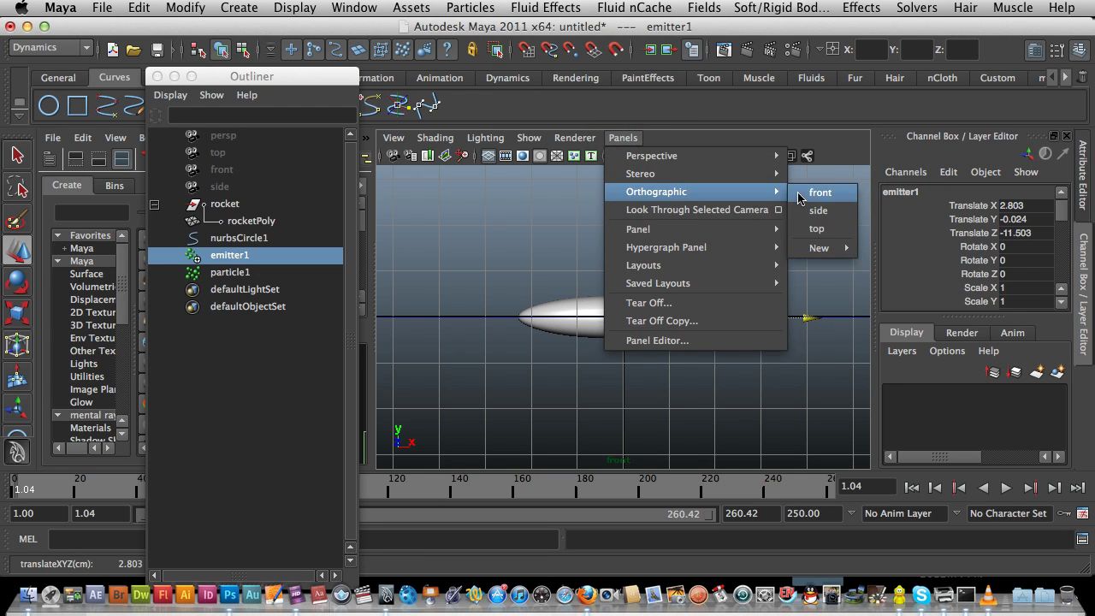
{"action": "left_click", "coordinate": [817, 210]}
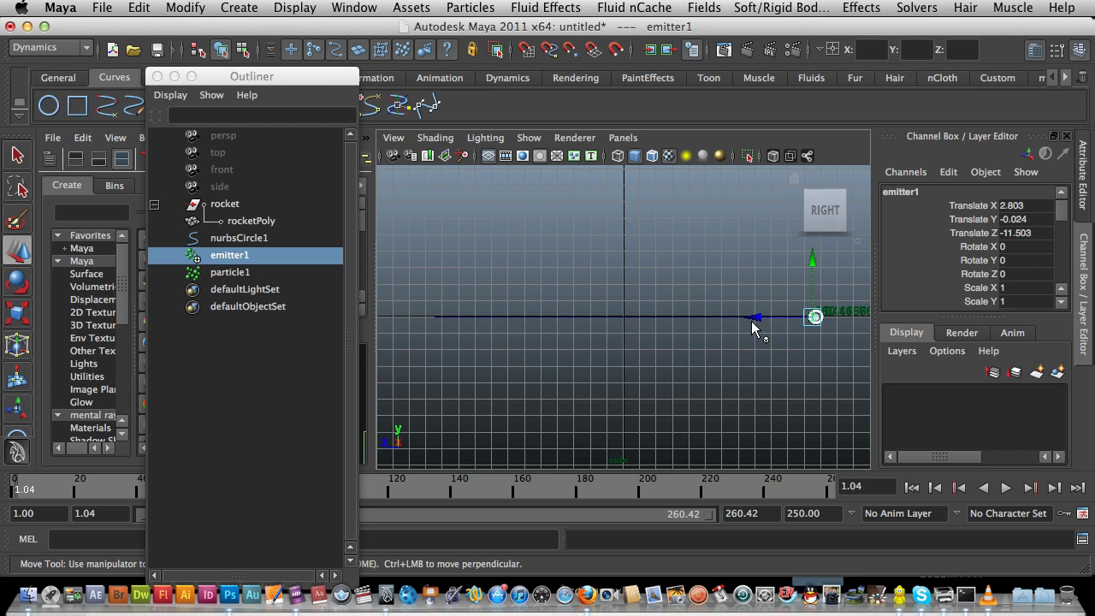
{"action": "left_click_drag", "start_coordinate": [752, 327], "coordinate": [761, 322]}
{"action": "mouse_move", "coordinate": [804, 195]}
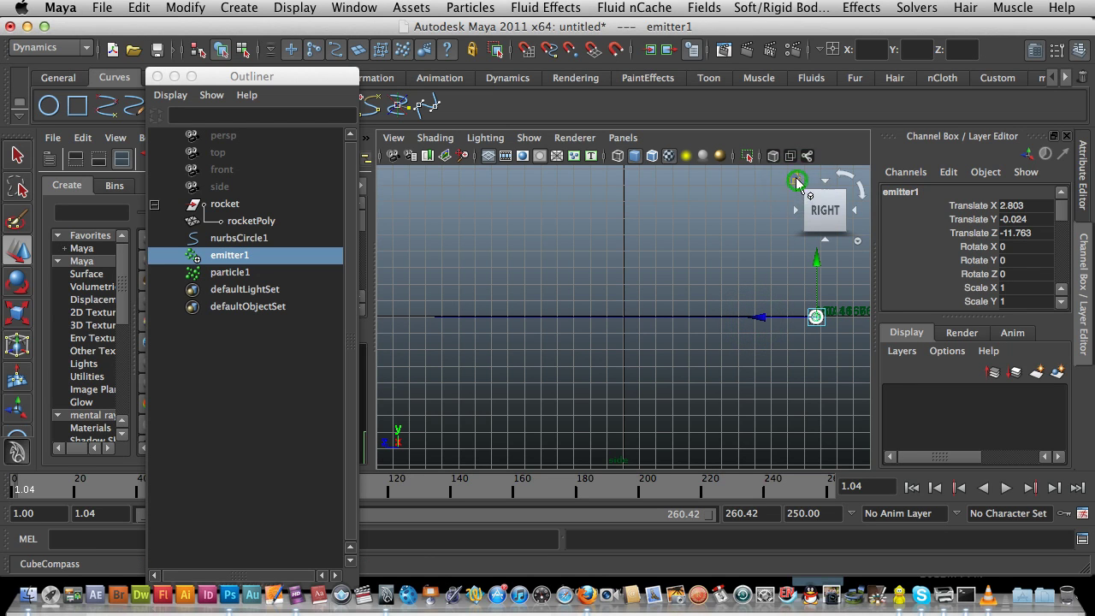
{"action": "left_click", "coordinate": [624, 138]}
{"action": "mouse_move", "coordinate": [675, 154]}
{"action": "left_click", "coordinate": [804, 159]}
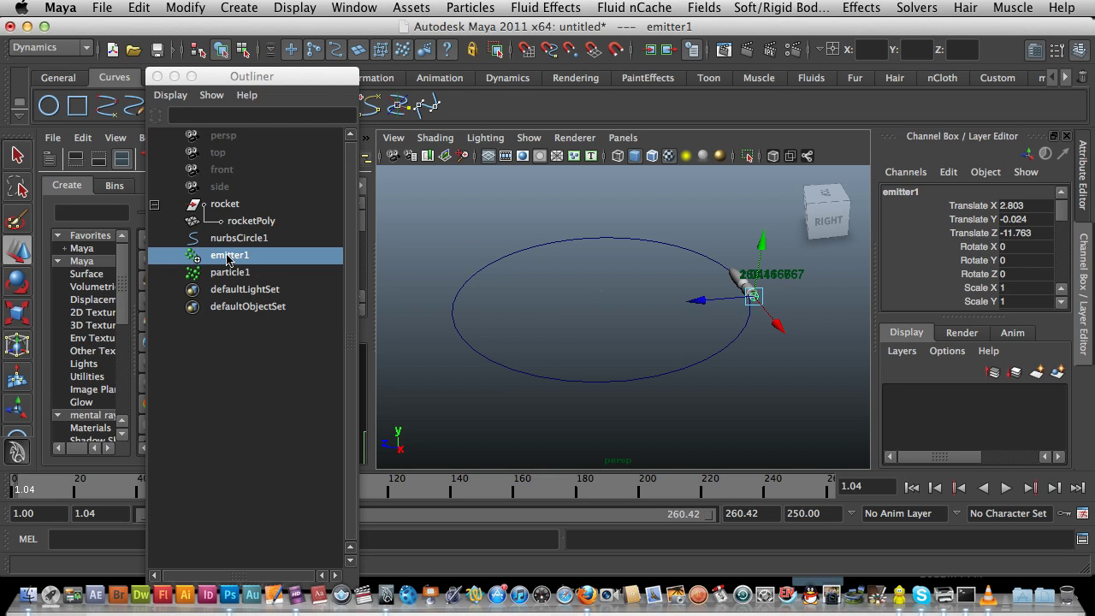
Step: Parent emitter1 under rocket in the Outliner and play back to check the particle trail follows
{"action": "middle_click_drag", "start_coordinate": [227, 258], "coordinate": [226, 205]}
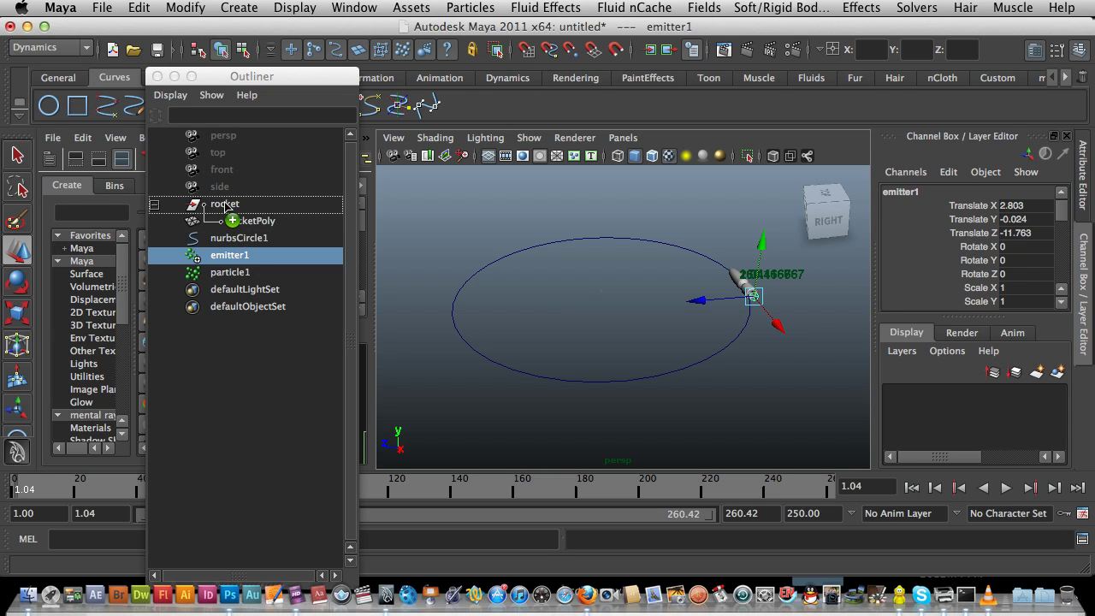
{"action": "middle_click_drag", "start_coordinate": [224, 205], "coordinate": [224, 205]}
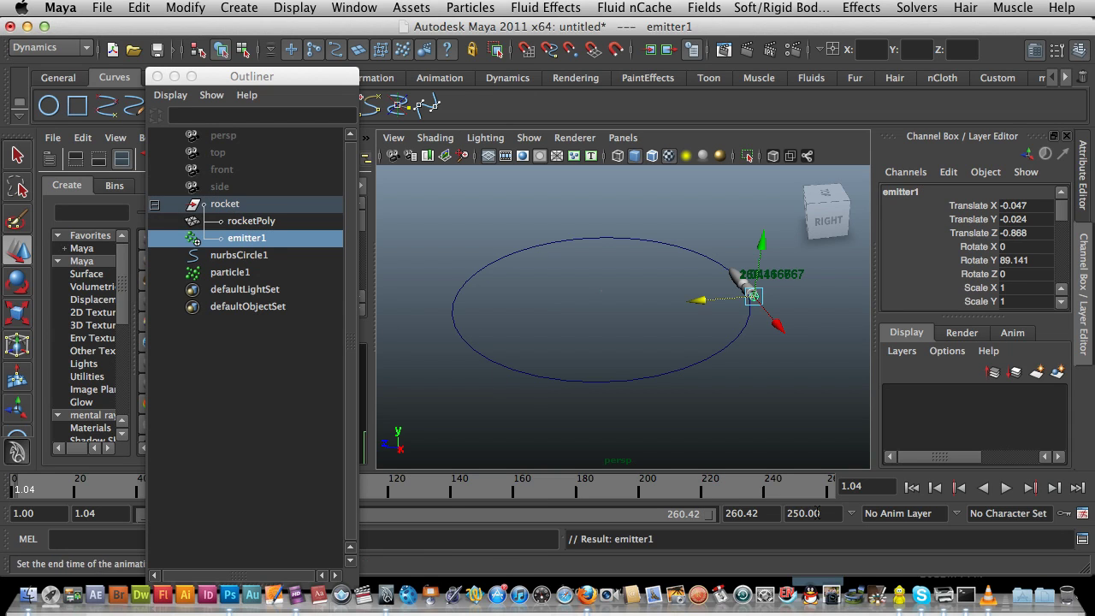
{"action": "left_click", "coordinate": [1005, 487]}
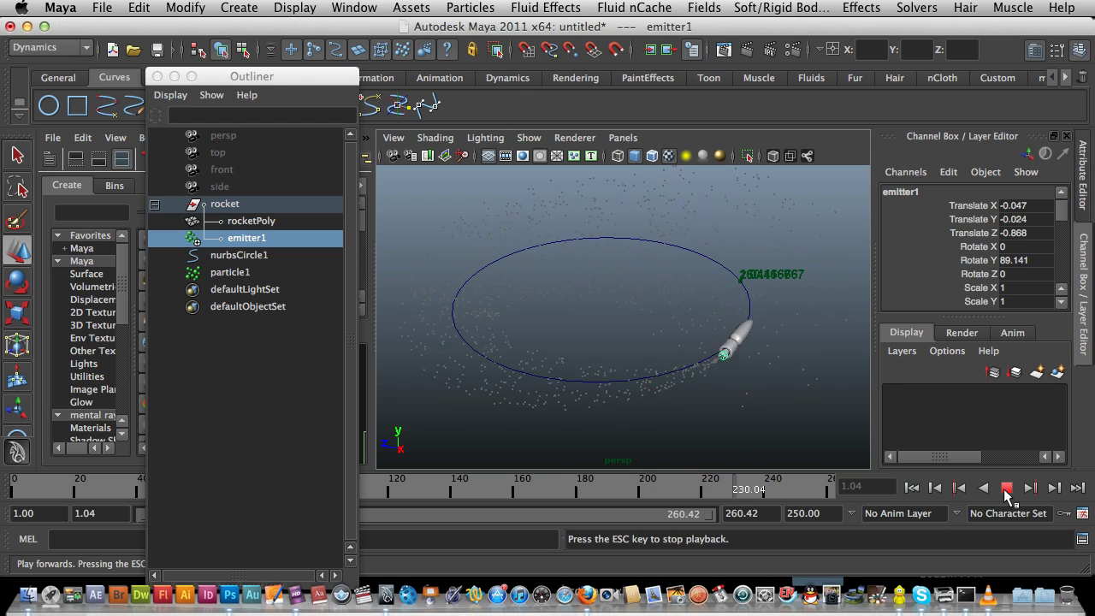
{"action": "left_click", "coordinate": [1007, 488]}
{"action": "left_click", "coordinate": [912, 487]}
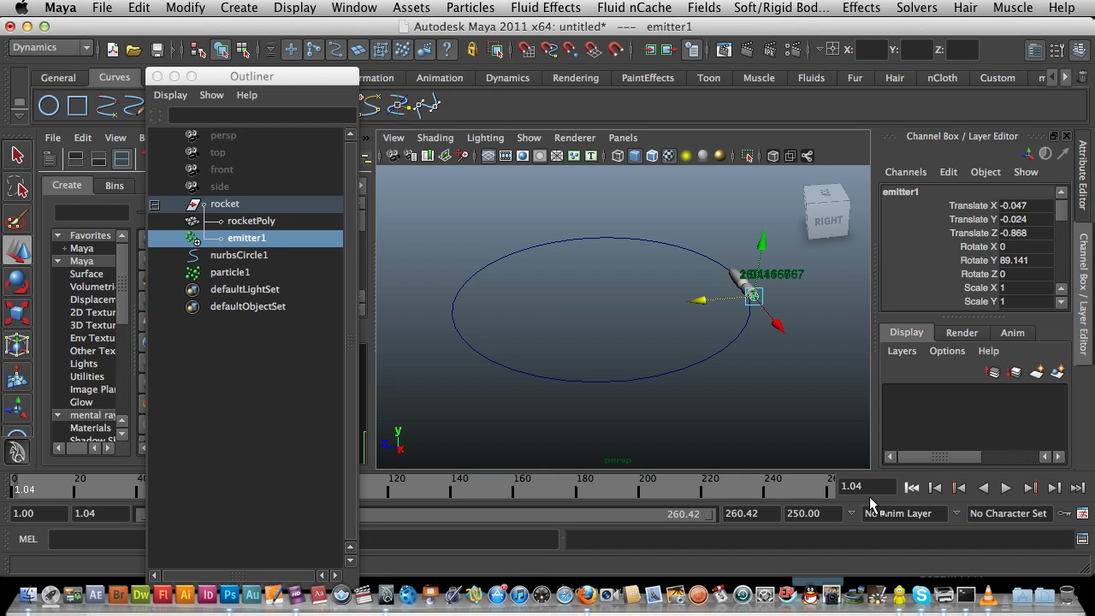
{"action": "double_click", "coordinate": [196, 240]}
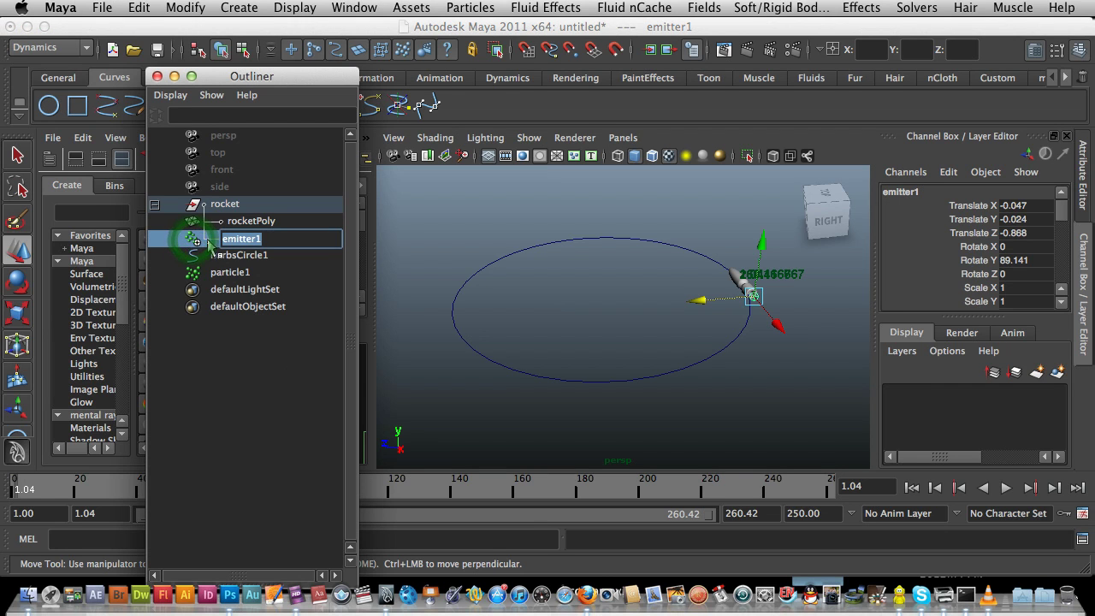
Step: Set emitter1's emission Speed to 0.2 in its Attribute Editor
{"action": "left_click", "coordinate": [1038, 55]}
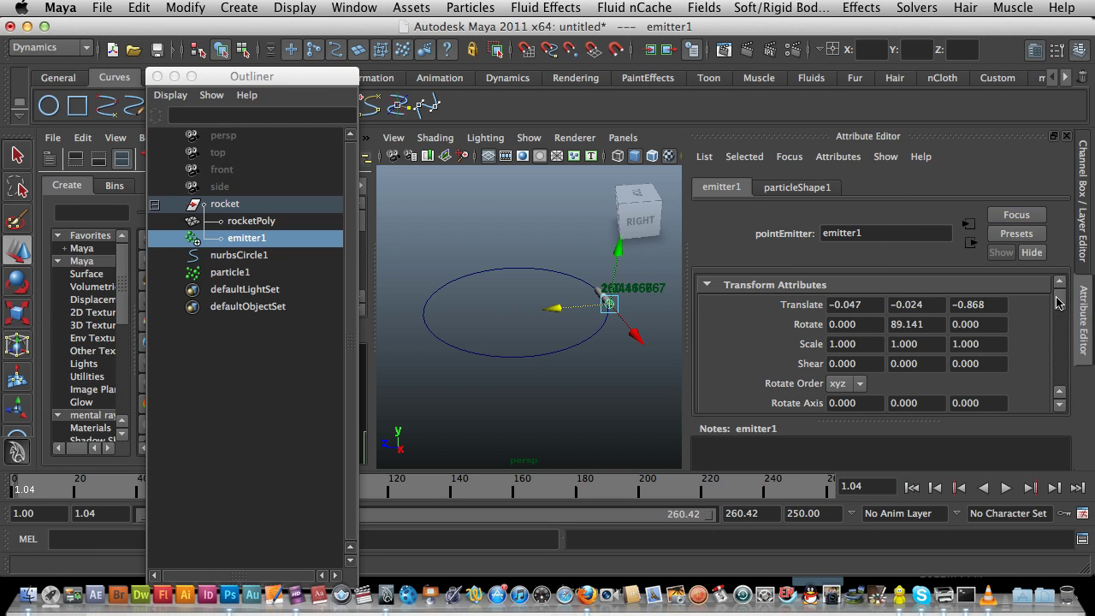
{"action": "left_click_drag", "start_coordinate": [1058, 302], "coordinate": [1058, 337]}
{"action": "left_click", "coordinate": [862, 359]}
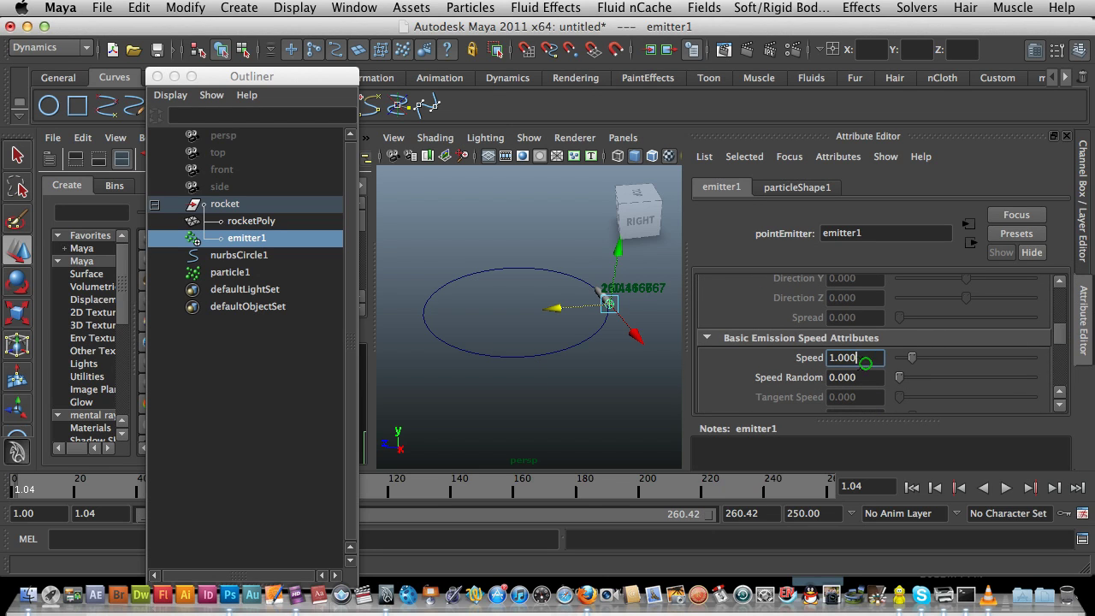
{"action": "left_click_drag", "start_coordinate": [864, 362], "coordinate": [810, 352]}
{"action": "type", "text": ".2"}
{"action": "key", "text": "Return"}
Step: Play the animation to check the slower particles, then rewind to the first frame
{"action": "left_click", "coordinate": [1006, 487]}
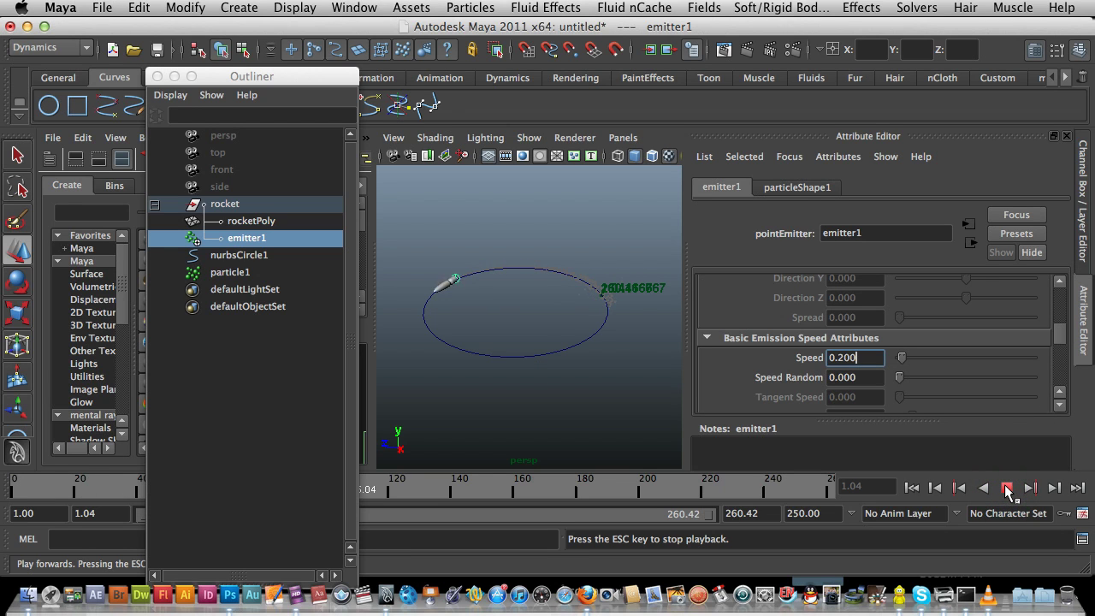
{"action": "left_click", "coordinate": [1005, 488]}
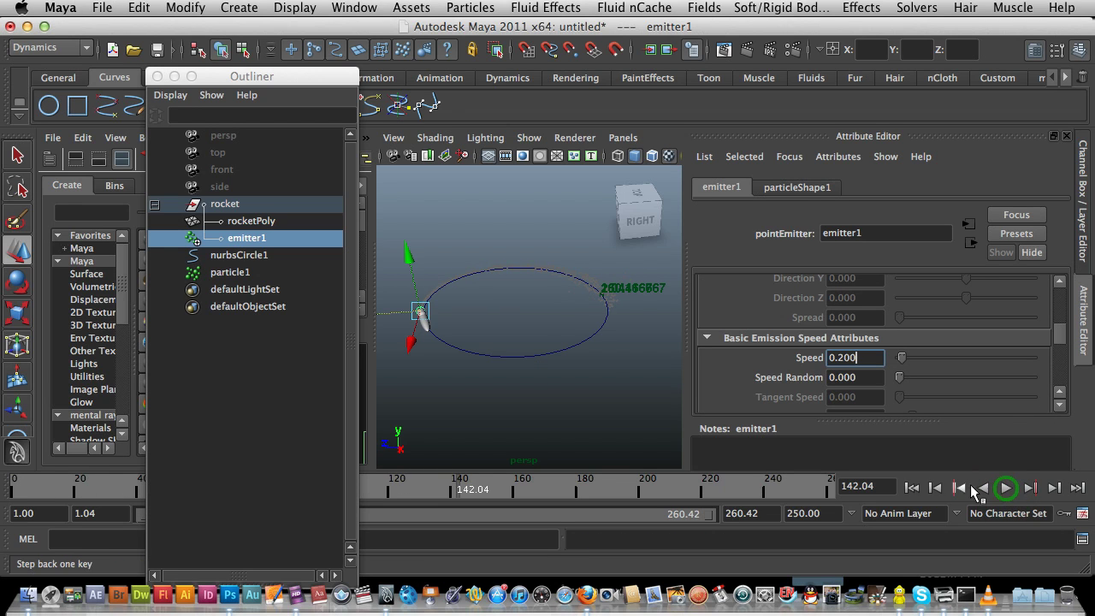
{"action": "left_click", "coordinate": [912, 487]}
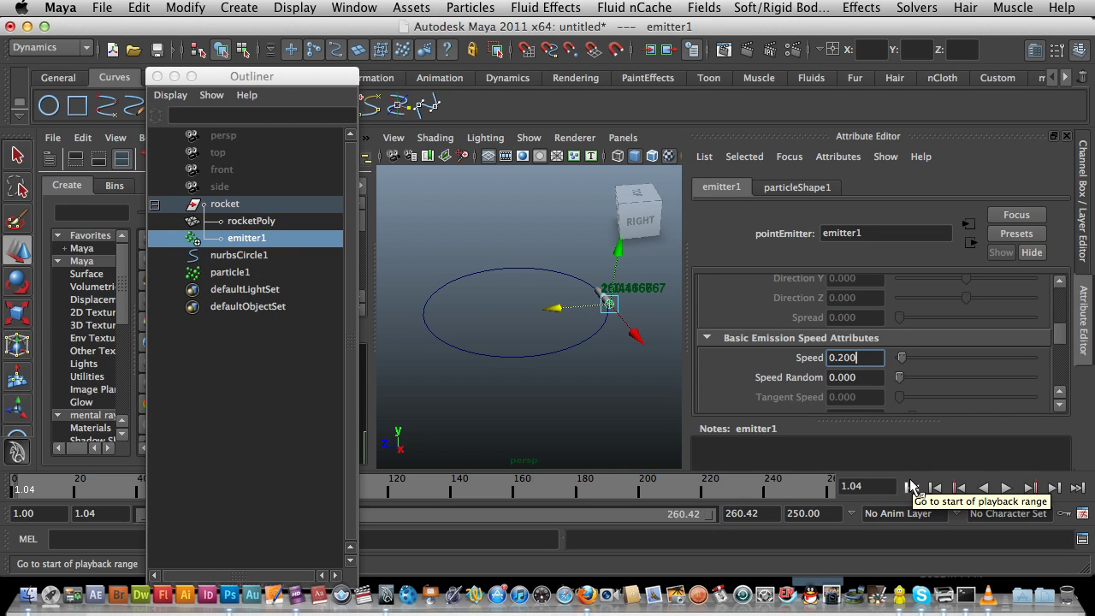
{"action": "left_click", "coordinate": [1060, 344]}
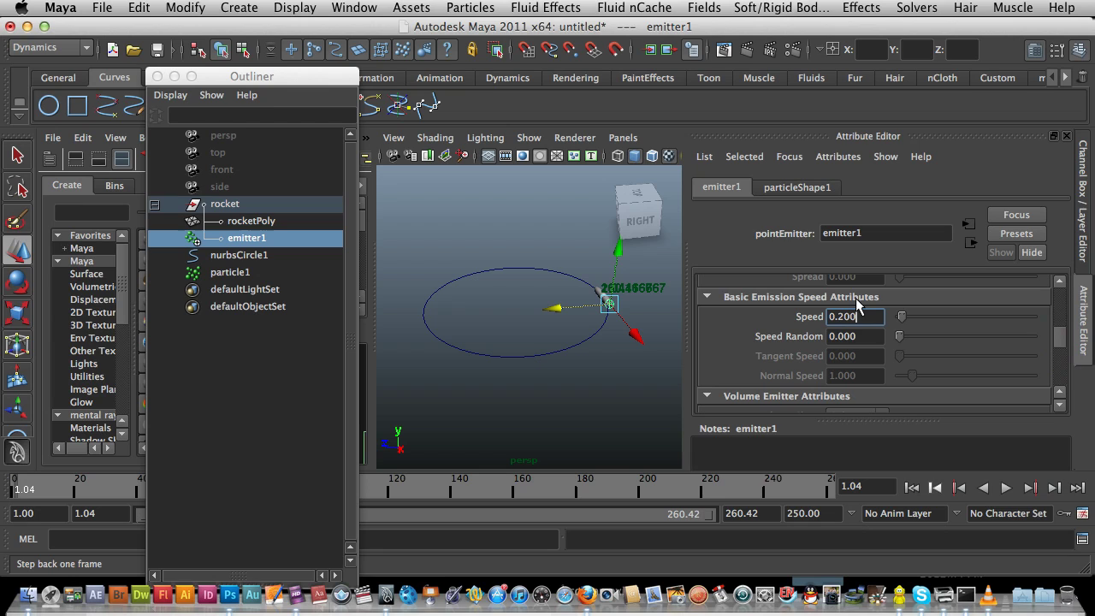
Step: Set particleShape1's Particle Render Type to Cloud (s/w) and add its current render type attributes
{"action": "left_click", "coordinate": [796, 187]}
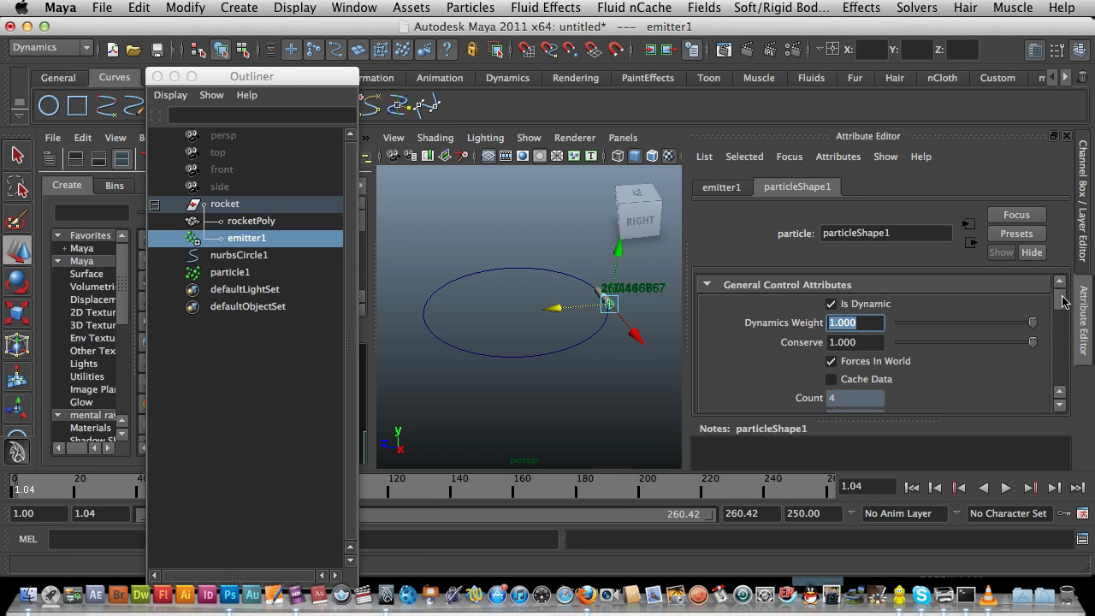
{"action": "left_click_drag", "start_coordinate": [1063, 301], "coordinate": [1060, 344]}
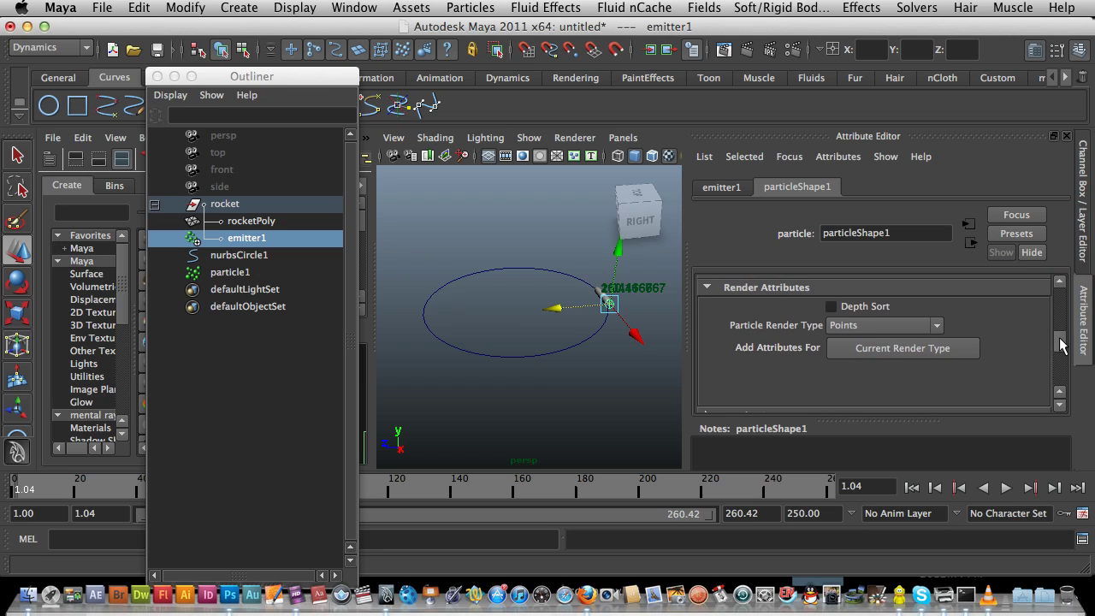
{"action": "left_click", "coordinate": [882, 323]}
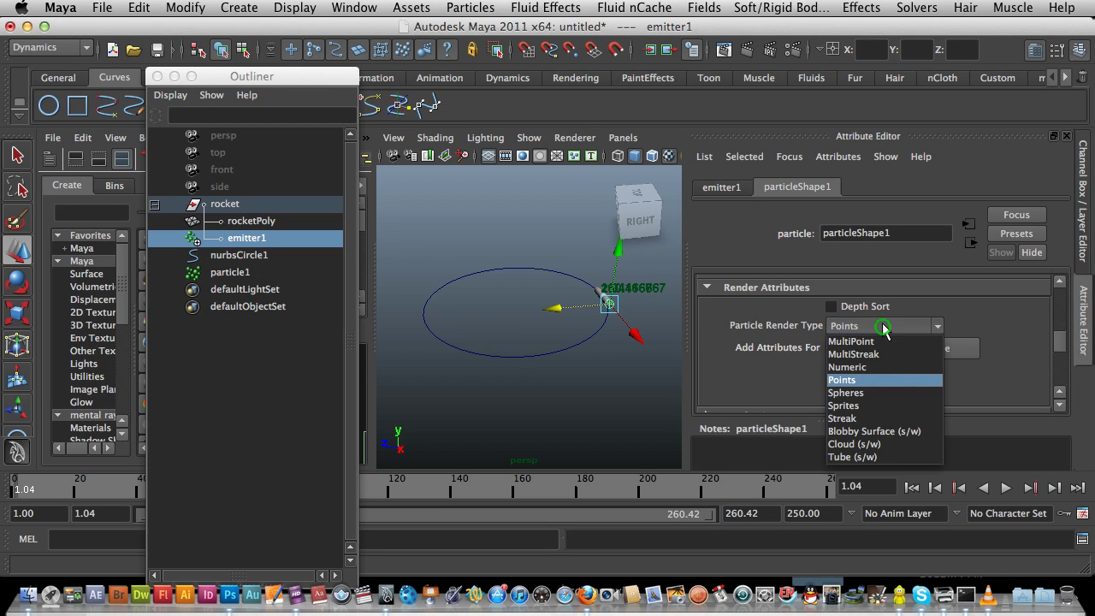
{"action": "left_click", "coordinate": [892, 445]}
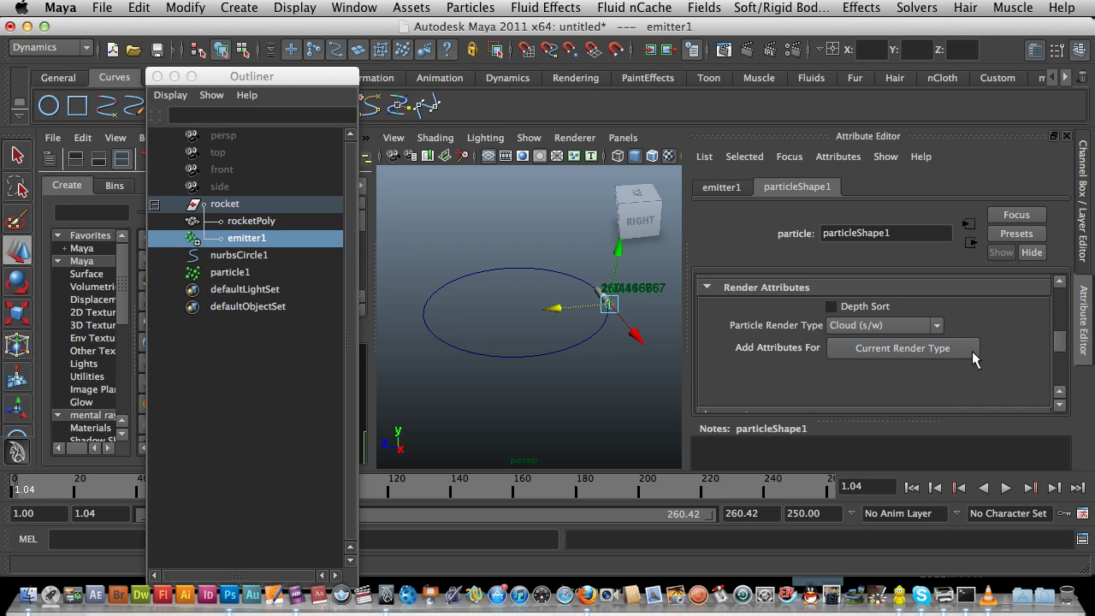
{"action": "left_click", "coordinate": [910, 348]}
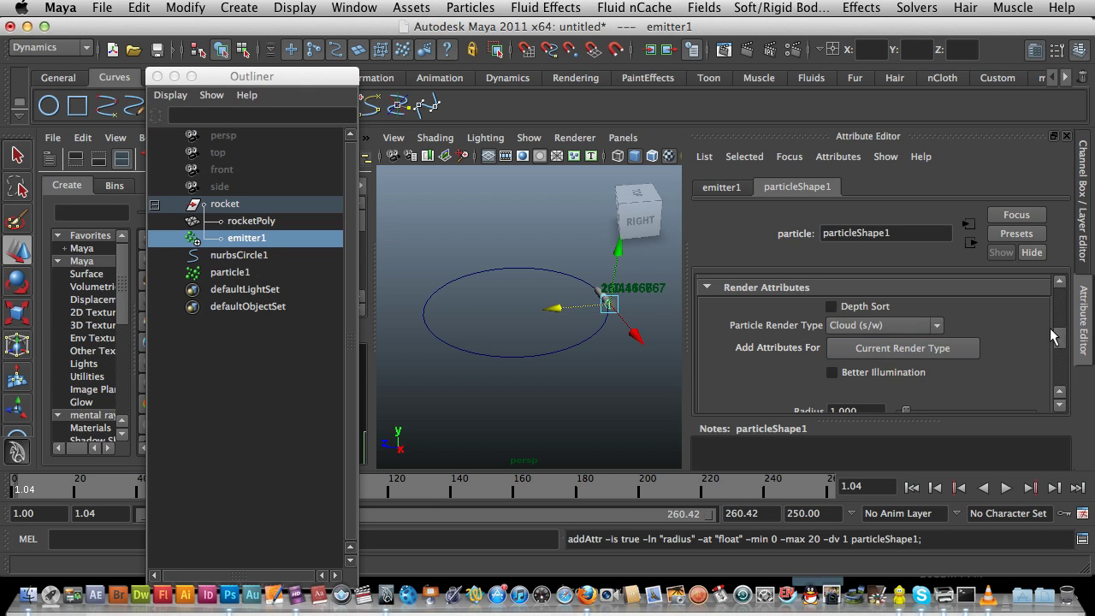
Step: Set the particle cloud Radius to 0.4
{"action": "scroll", "coordinate": [1060, 342], "scroll_direction": "down", "scroll_amount": 2}
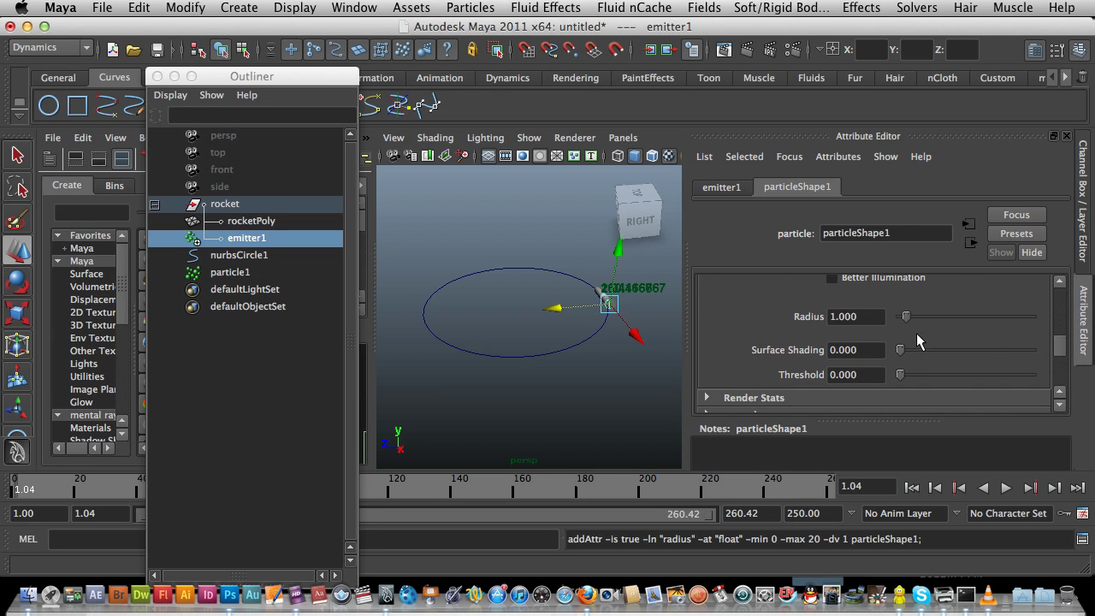
{"action": "left_click", "coordinate": [855, 316]}
{"action": "type", "text": ".4"}
{"action": "key", "text": "Return"}
{"action": "left_click", "coordinate": [1006, 488]}
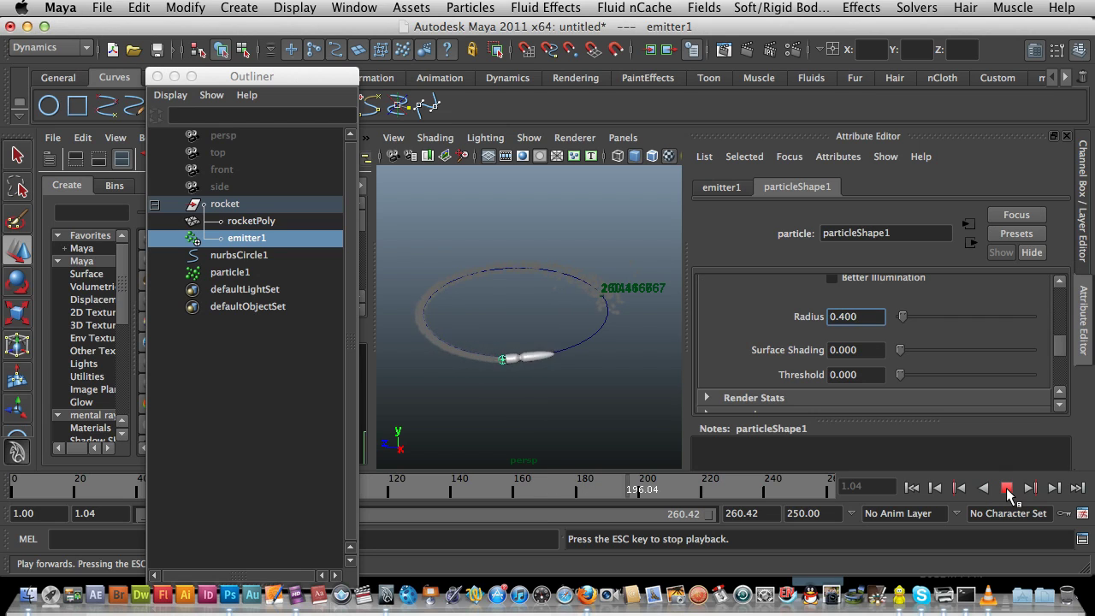
{"action": "left_click", "coordinate": [1007, 489]}
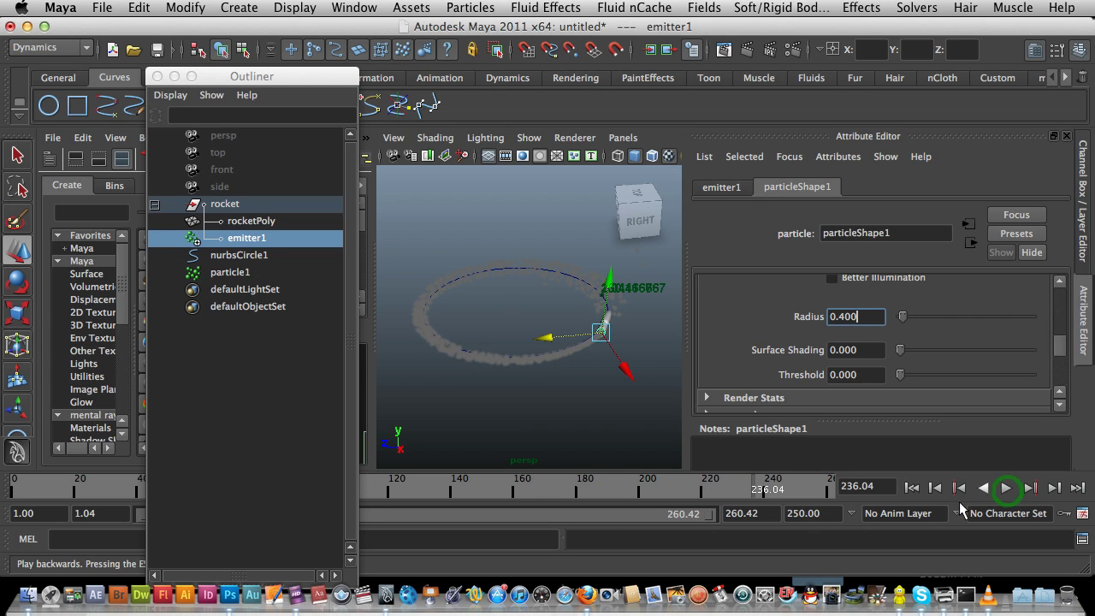
{"action": "left_click", "coordinate": [913, 488]}
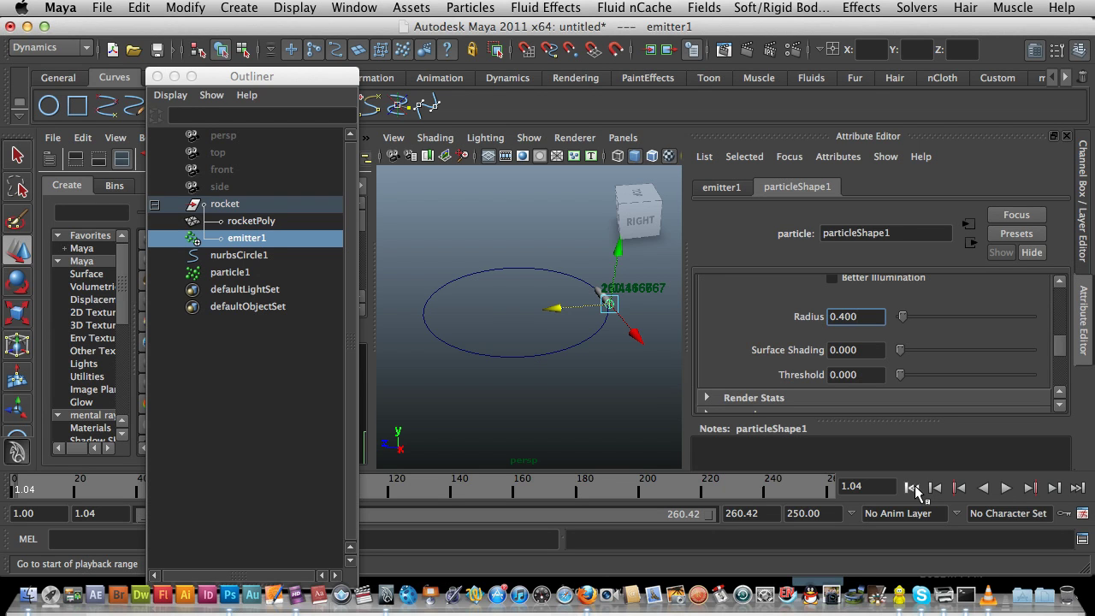
Step: Select particle1 and set the particleCloud1 Color to dark grey (0.231) from Color History
{"action": "left_click", "coordinate": [226, 275]}
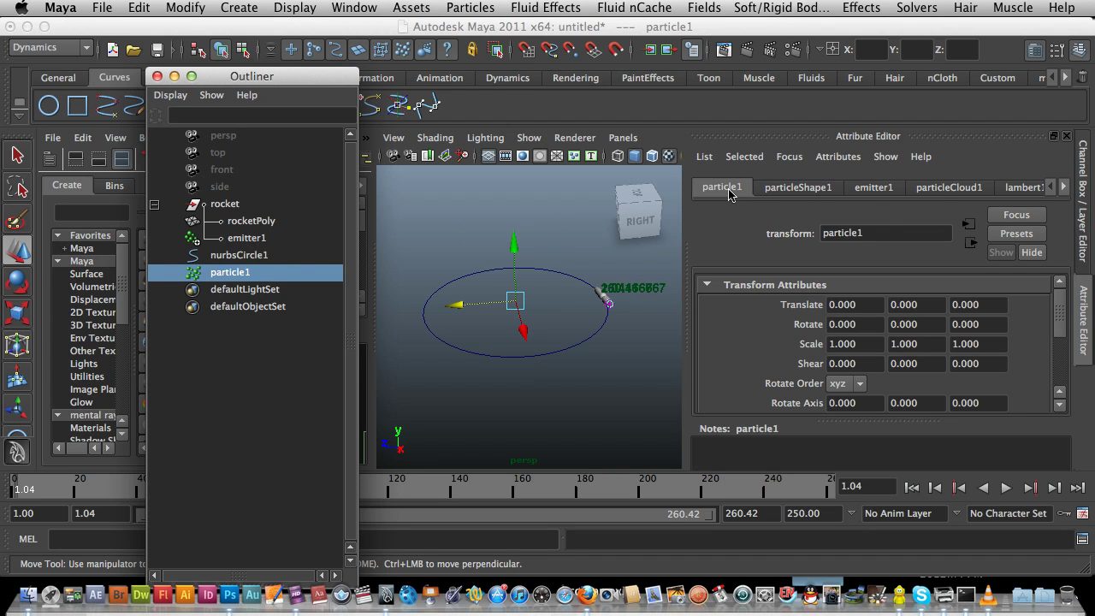
{"action": "left_click", "coordinate": [938, 192]}
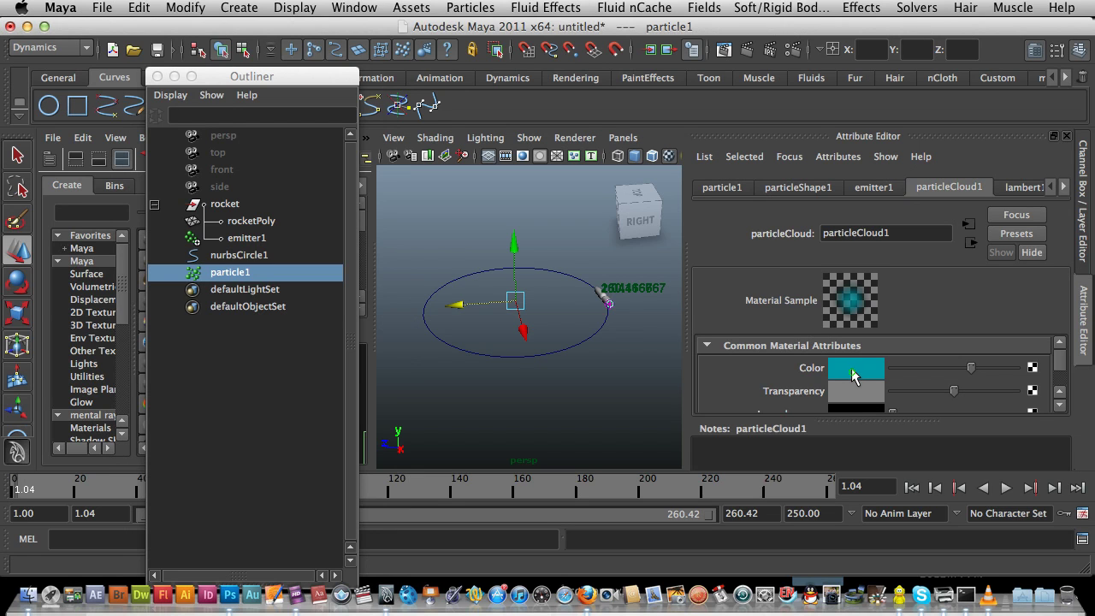
{"action": "left_click", "coordinate": [852, 377]}
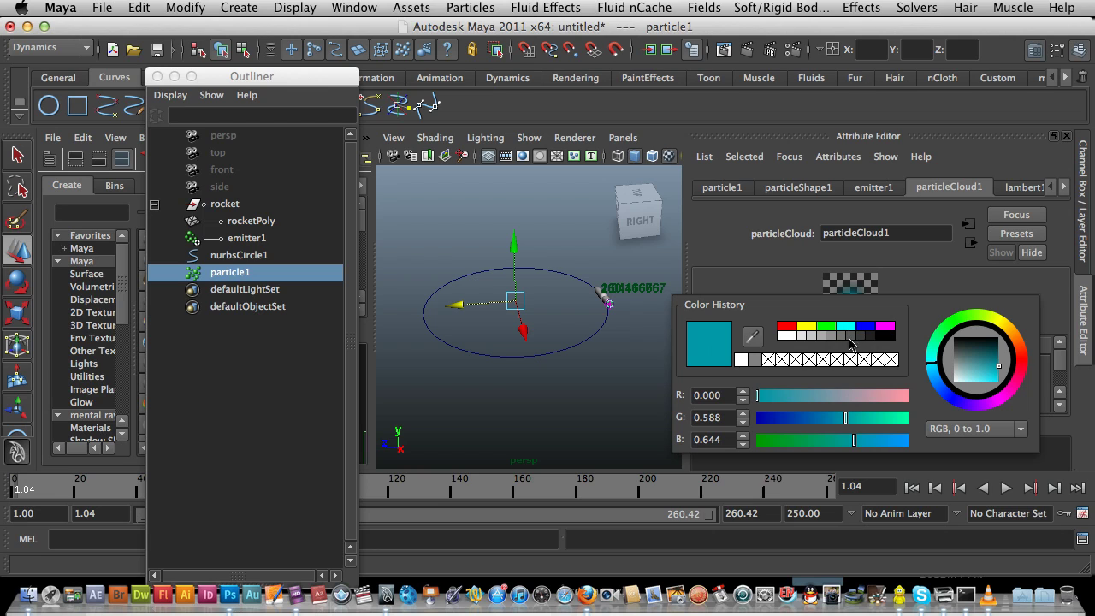
{"action": "left_click", "coordinate": [862, 337]}
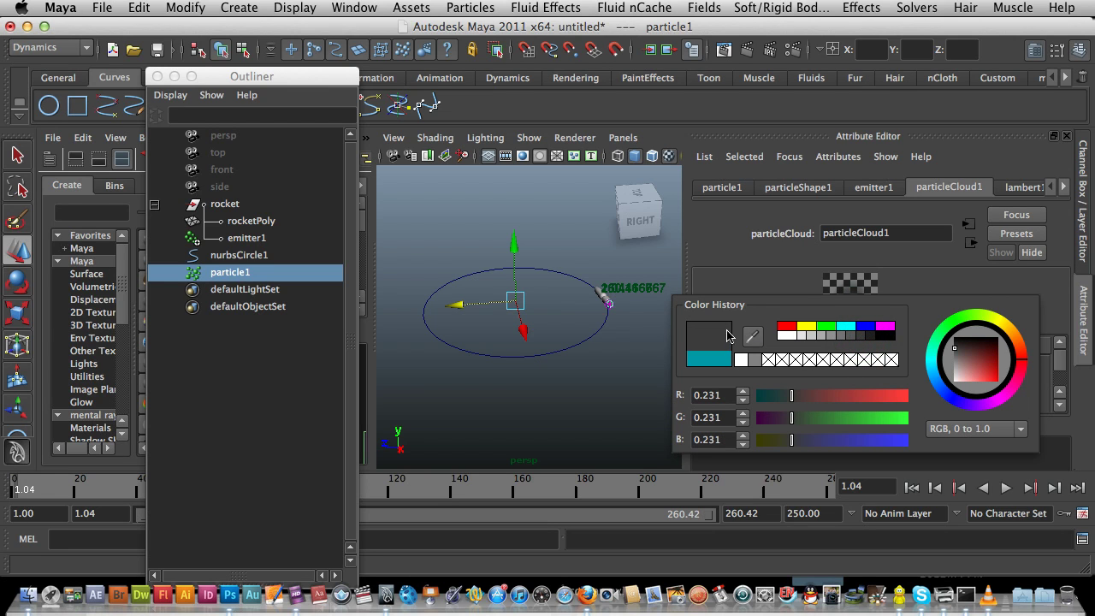
{"action": "left_click", "coordinate": [762, 281]}
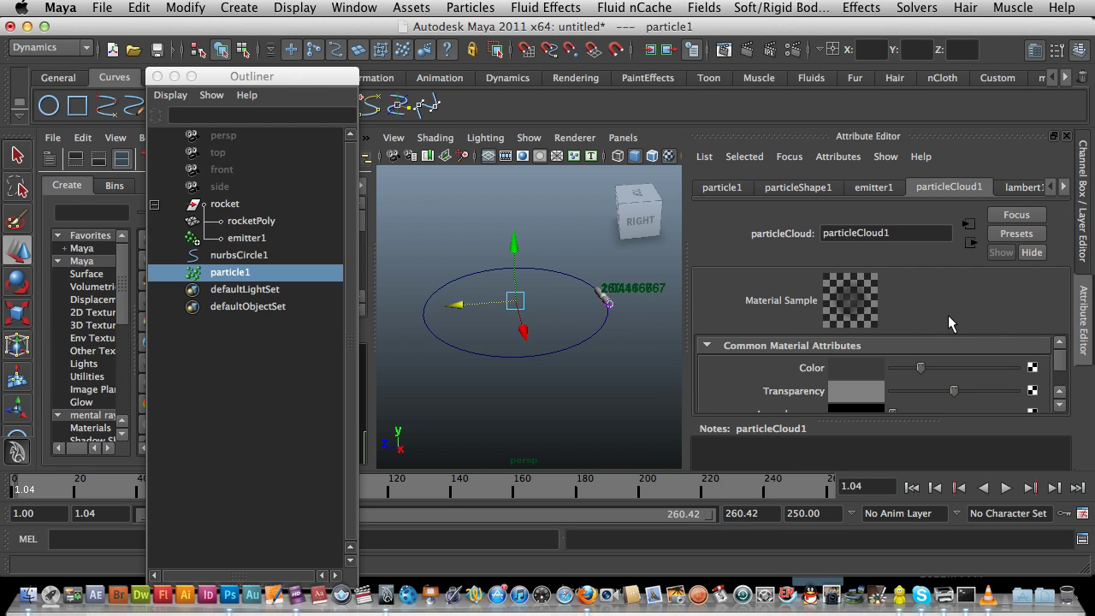
Step: Map a new Ramp texture to particleCloud1's Life Incandescence, then reselect particle1
{"action": "left_click", "coordinate": [1060, 362]}
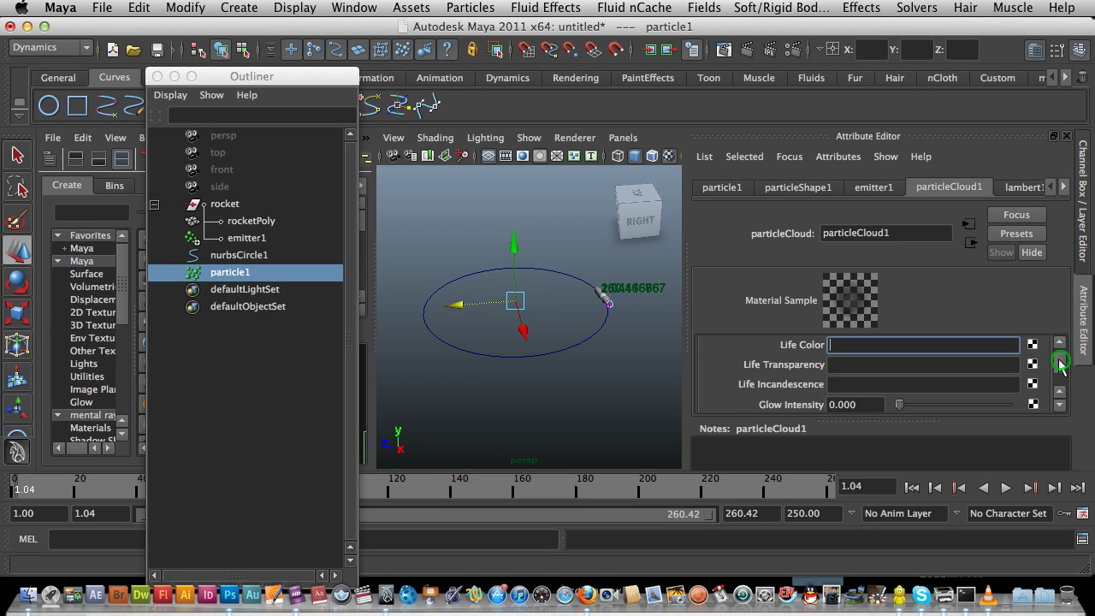
{"action": "left_click", "coordinate": [1059, 363]}
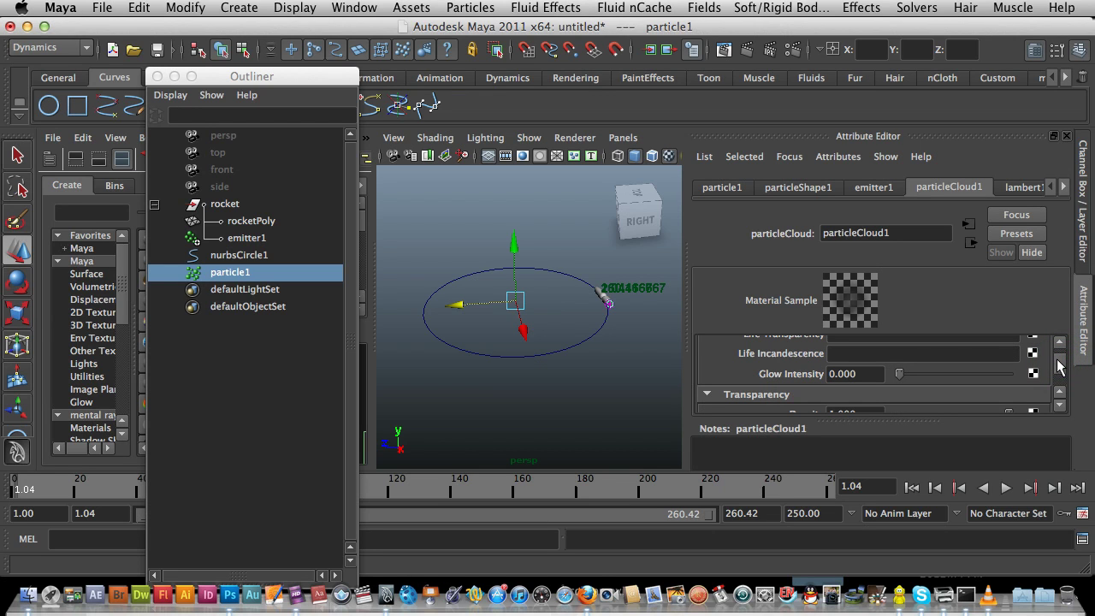
{"action": "left_click", "coordinate": [728, 353]}
{"action": "left_click", "coordinate": [1033, 354]}
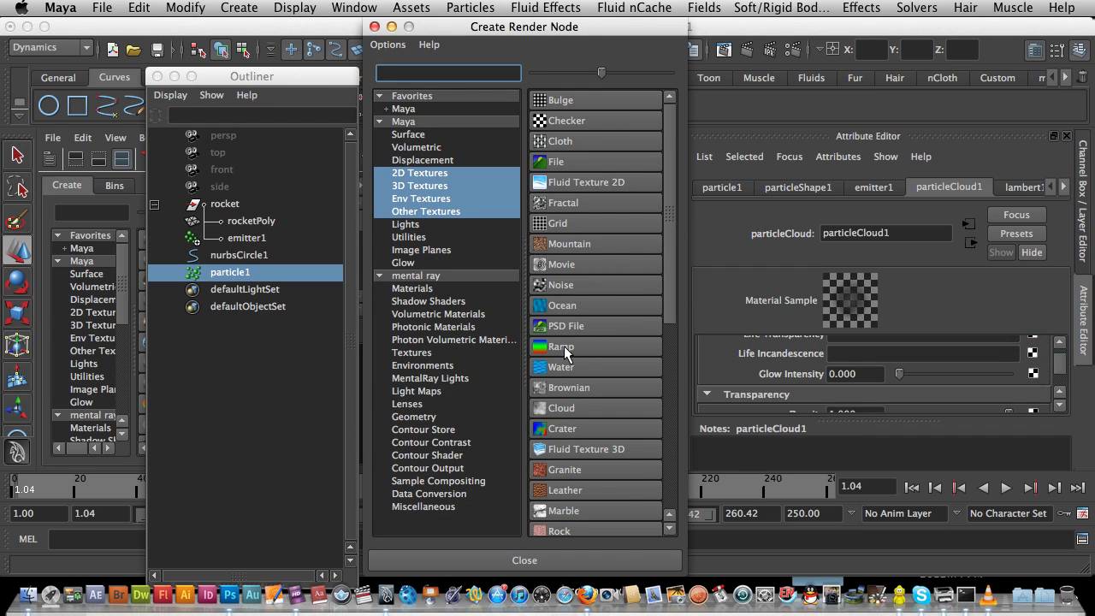
{"action": "left_click", "coordinate": [564, 348]}
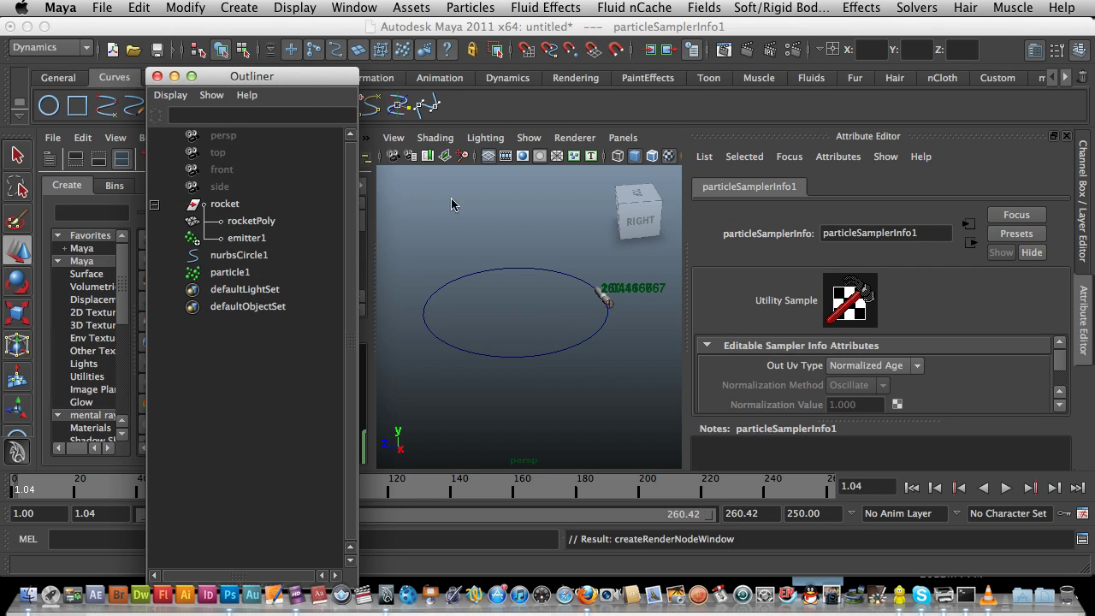
{"action": "left_click", "coordinate": [229, 270]}
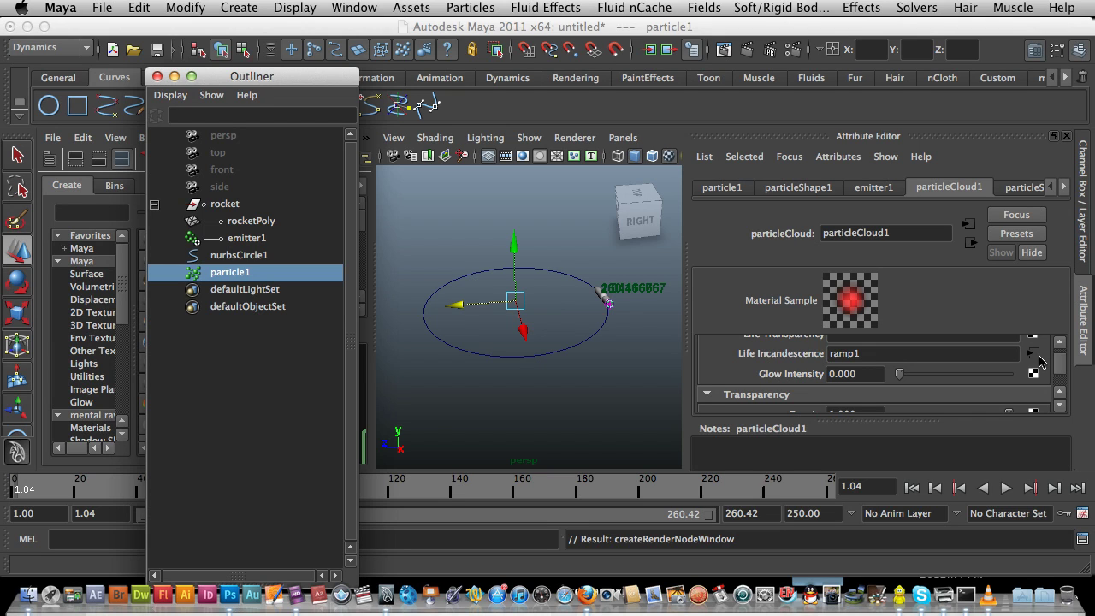
Step: Recolour ramp1's red entry to light orange: R 1.0, G 0.75, B about 0.44
{"action": "left_click", "coordinate": [1033, 354]}
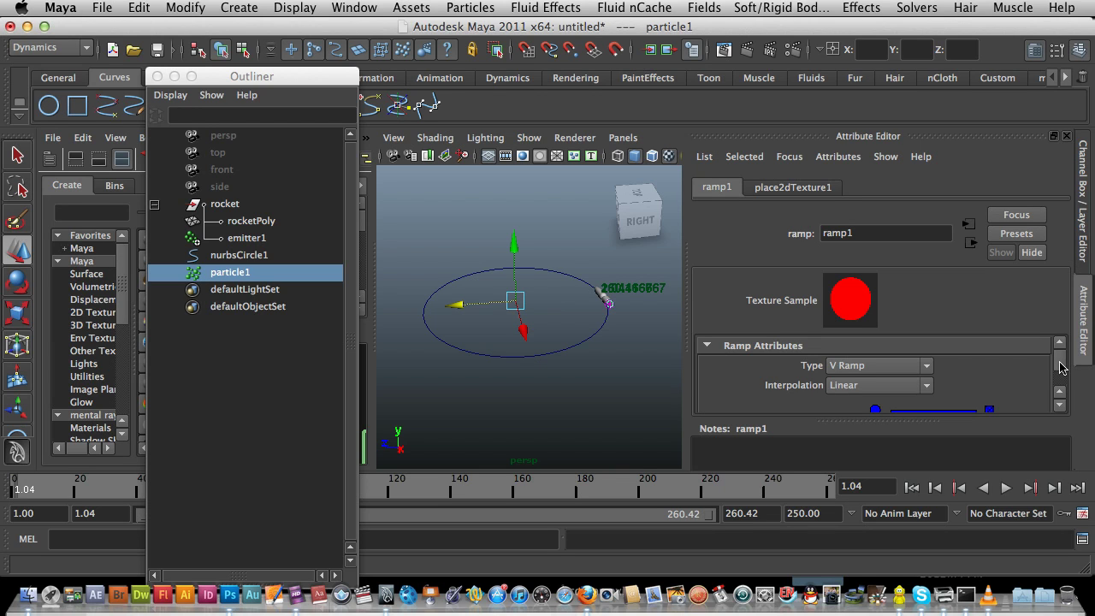
{"action": "left_click_drag", "start_coordinate": [1061, 368], "coordinate": [1060, 376]}
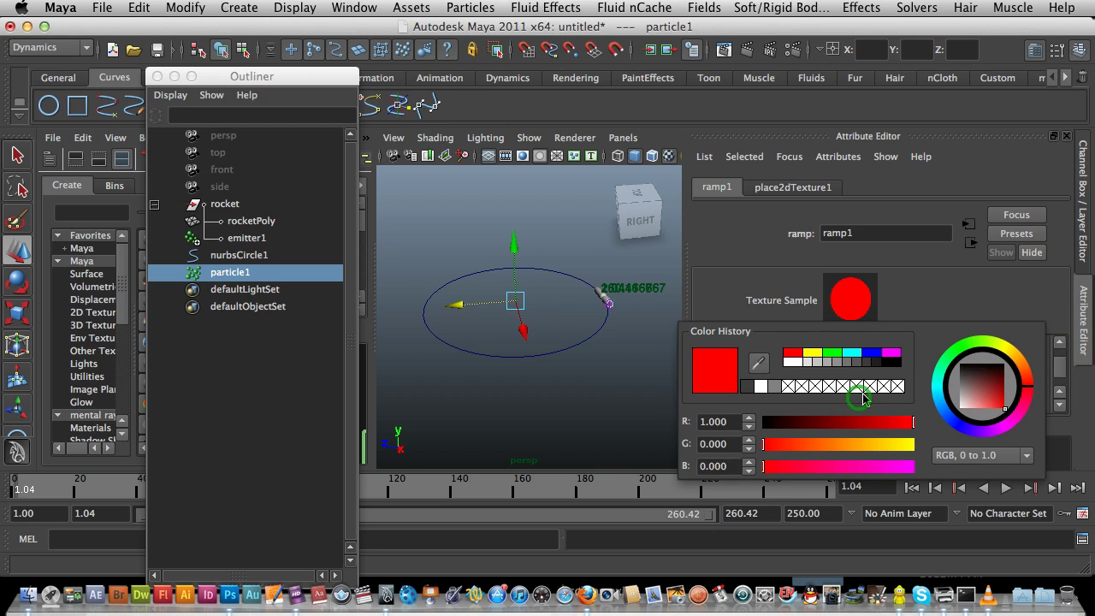
{"action": "left_click", "coordinate": [859, 400]}
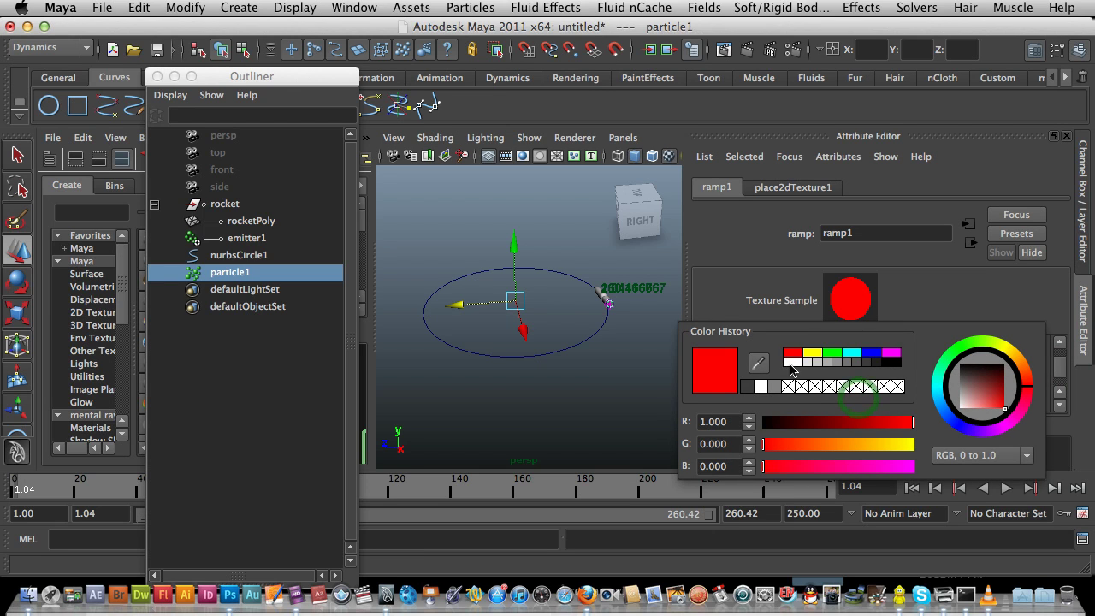
{"action": "left_click", "coordinate": [1018, 361]}
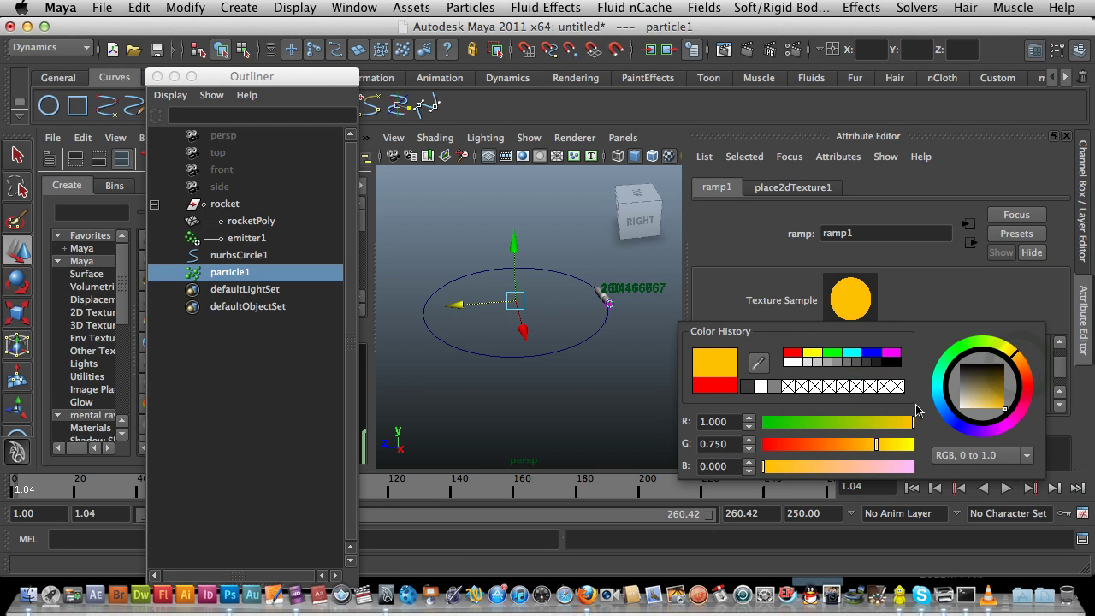
{"action": "left_click_drag", "start_coordinate": [880, 442], "coordinate": [873, 445]}
{"action": "left_click_drag", "start_coordinate": [767, 471], "coordinate": [855, 467]}
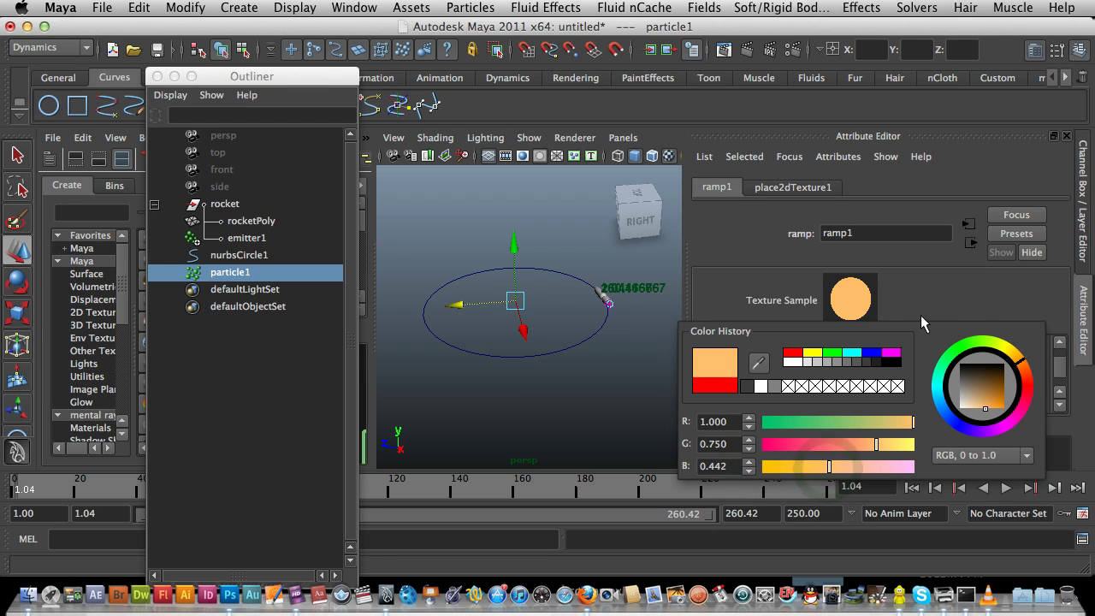
Step: Change ramp1's green colour entry to orange
{"action": "left_click", "coordinate": [1059, 371]}
{"action": "left_click", "coordinate": [875, 392]}
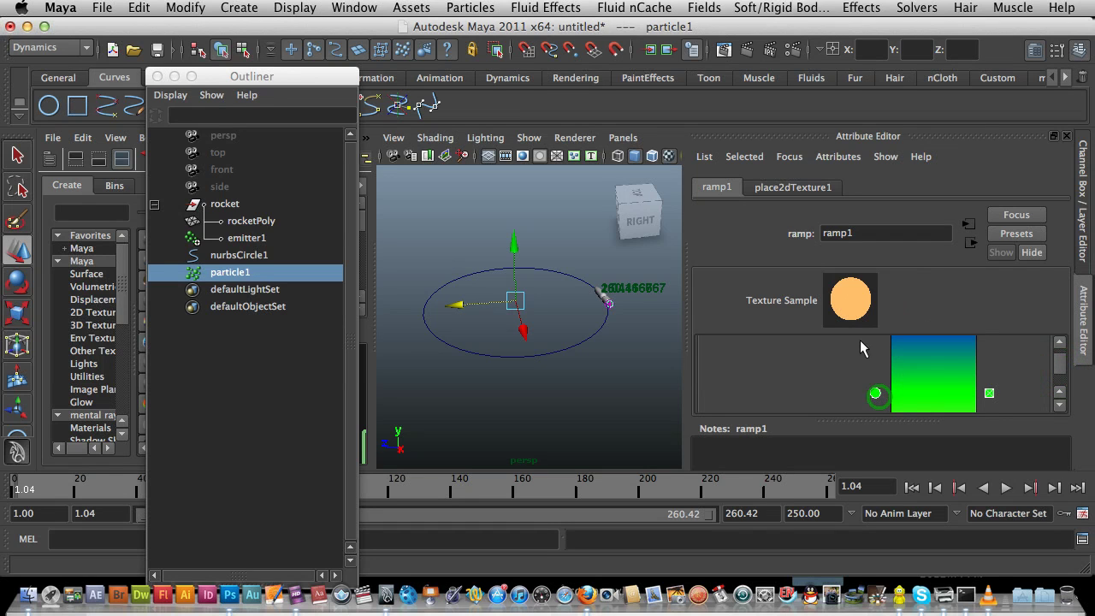
{"action": "left_click", "coordinate": [1059, 373]}
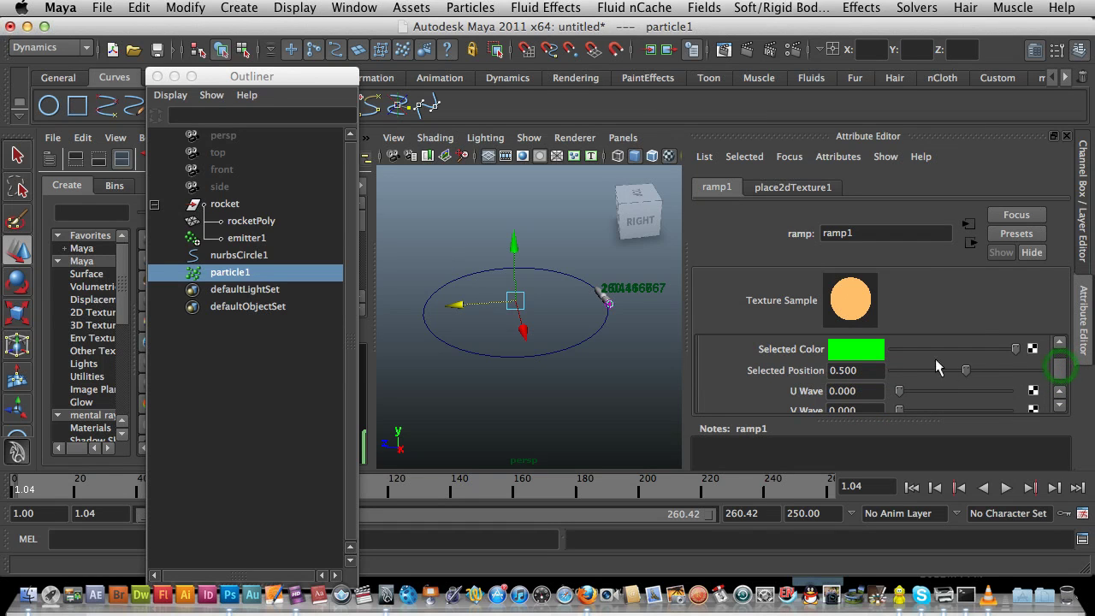
{"action": "left_click", "coordinate": [857, 352]}
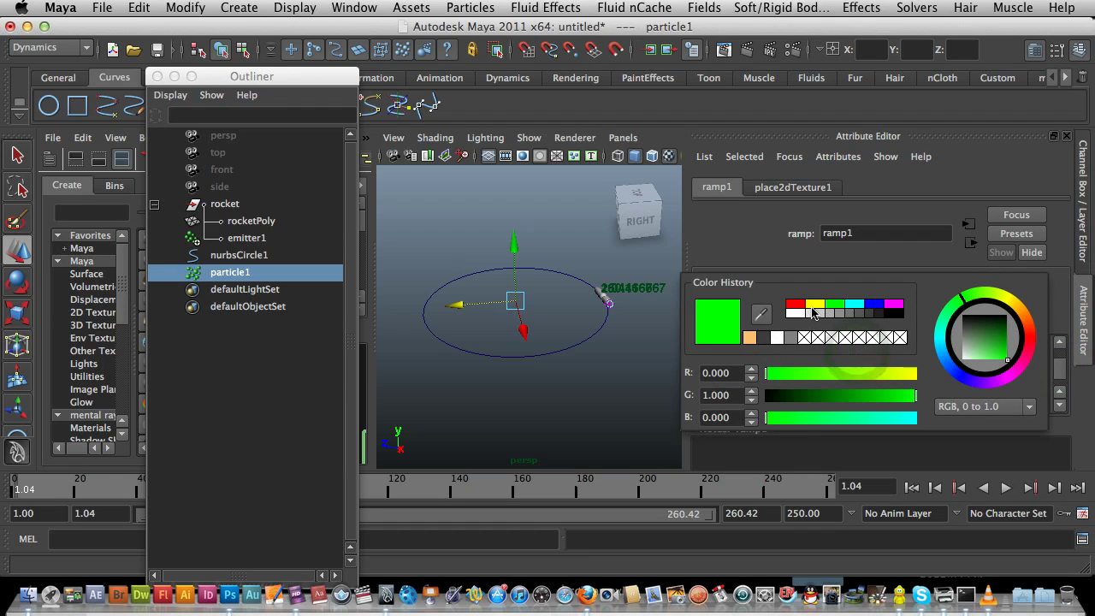
{"action": "left_click", "coordinate": [1029, 319]}
{"action": "left_click", "coordinate": [937, 261]}
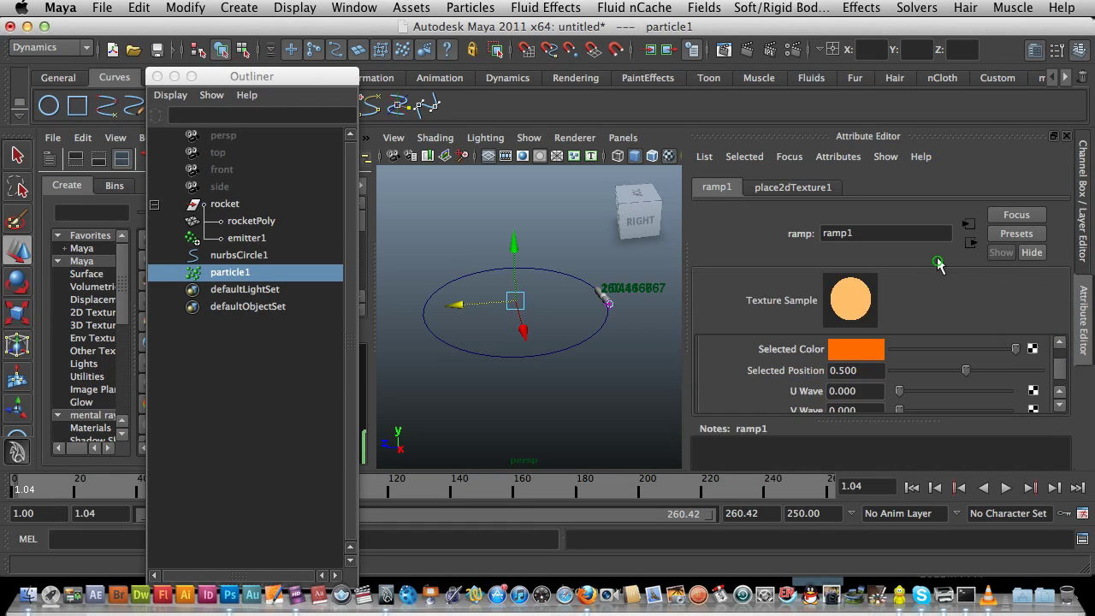
Step: Slide the orange colour stop down the ramp and select the top stop
{"action": "left_click_drag", "start_coordinate": [1057, 362], "coordinate": [1057, 366]}
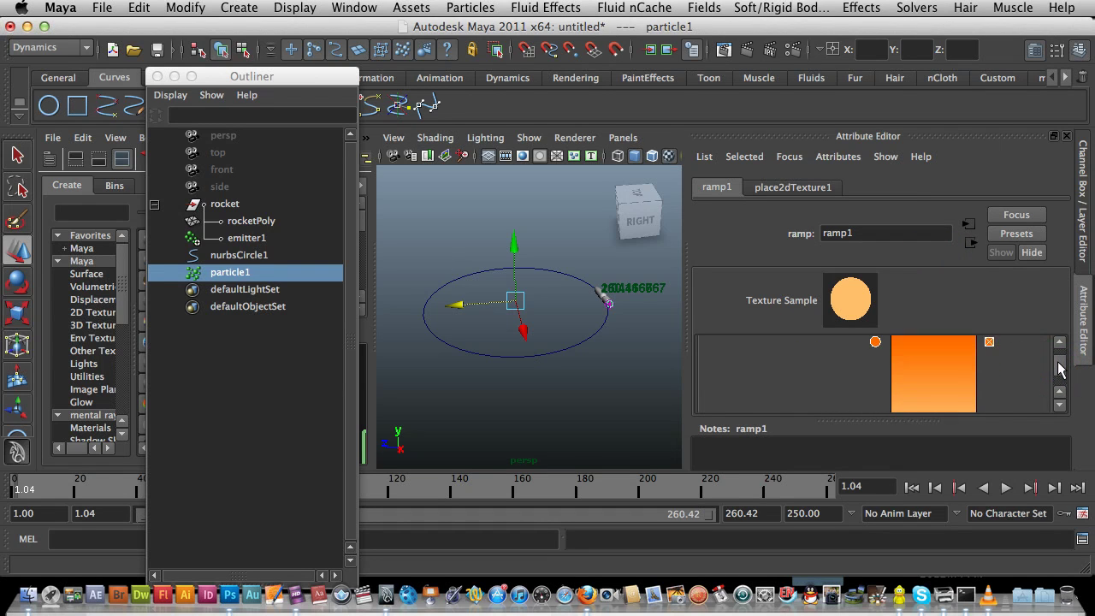
{"action": "left_click_drag", "start_coordinate": [874, 368], "coordinate": [874, 395]}
{"action": "mouse_move", "coordinate": [1058, 363]}
{"action": "left_mouse_down"}
{"action": "mouse_move", "coordinate": [1058, 380]}
{"action": "mouse_move", "coordinate": [1059, 364]}
{"action": "left_mouse_up"}
{"action": "key", "text": "ctrl+z"}
{"action": "left_click_drag", "start_coordinate": [874, 370], "coordinate": [874, 394]}
{"action": "left_click_drag", "start_coordinate": [1058, 388], "coordinate": [1064, 374]}
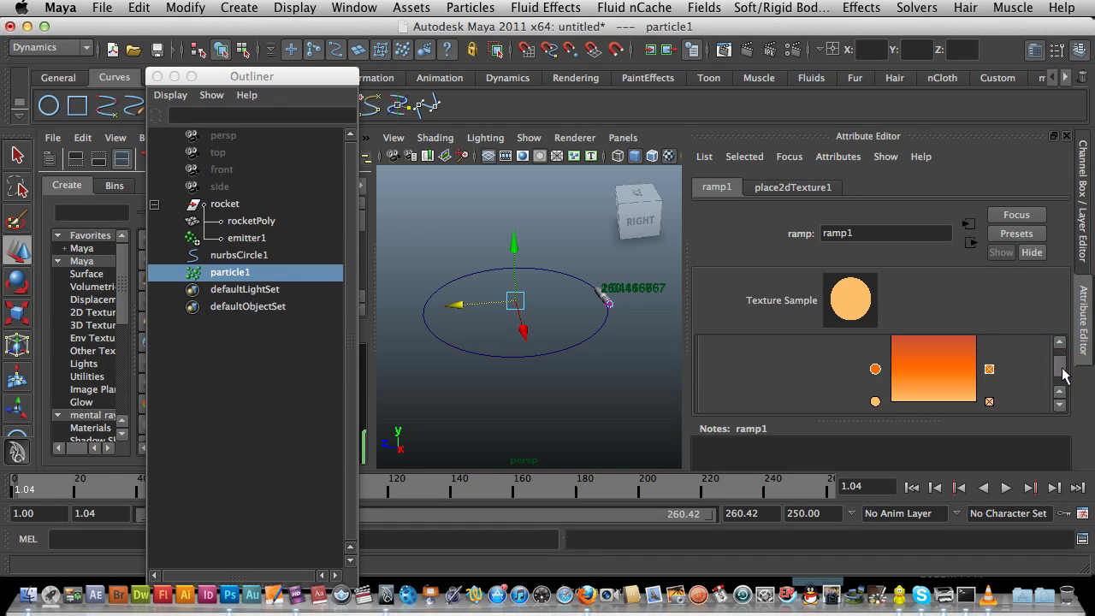
{"action": "left_click_drag", "start_coordinate": [1064, 375], "coordinate": [1066, 362]}
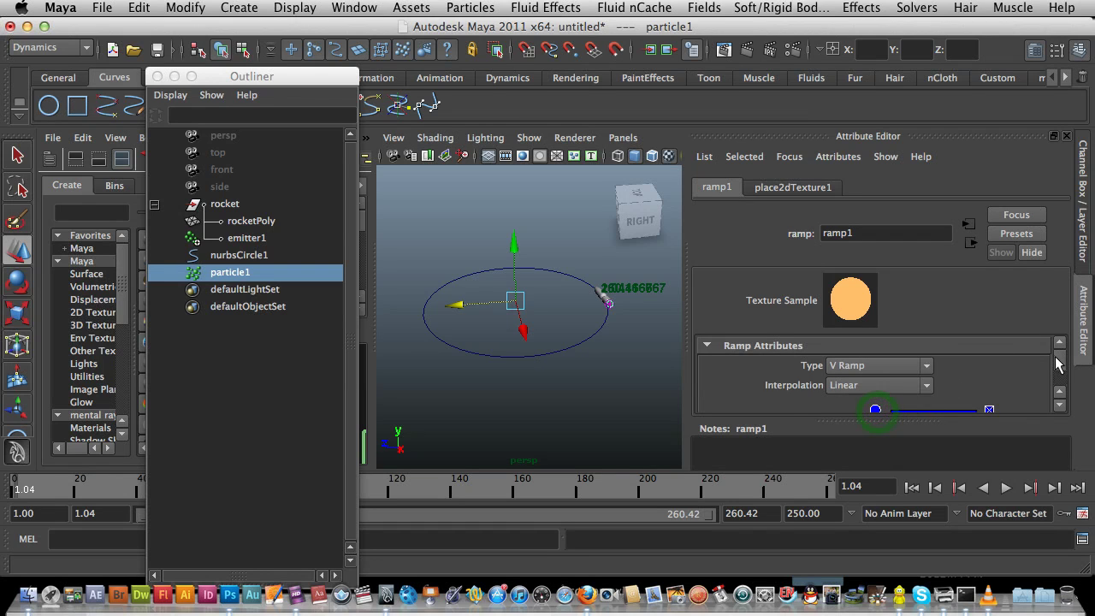
{"action": "left_click_drag", "start_coordinate": [1058, 362], "coordinate": [1060, 378]}
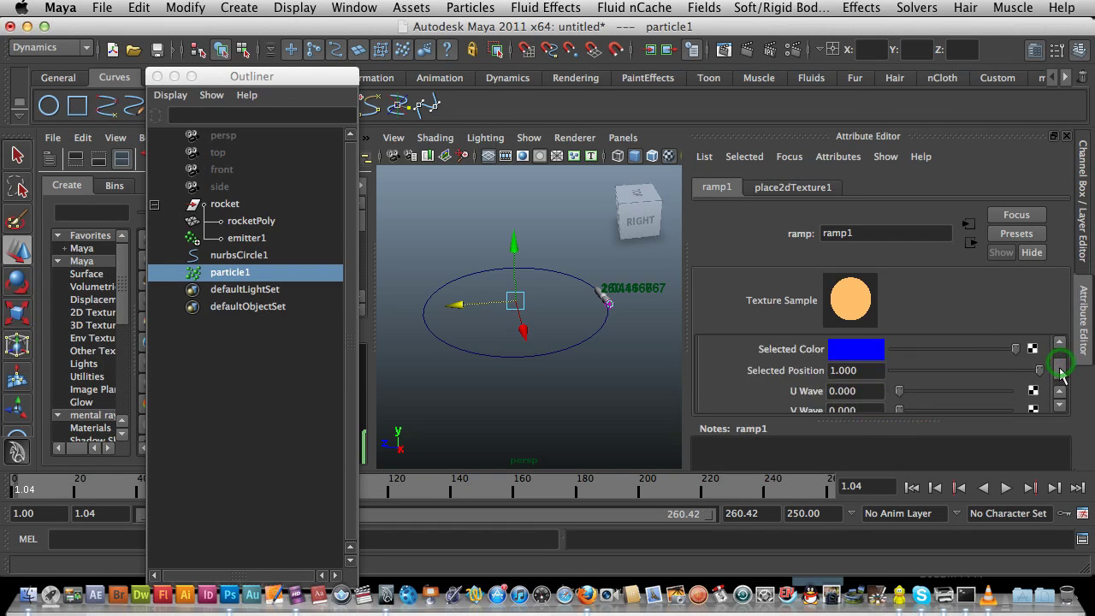
Step: Make the ramp stop at position 1.0 black from Color History
{"action": "left_click", "coordinate": [860, 353]}
{"action": "left_click", "coordinate": [903, 318]}
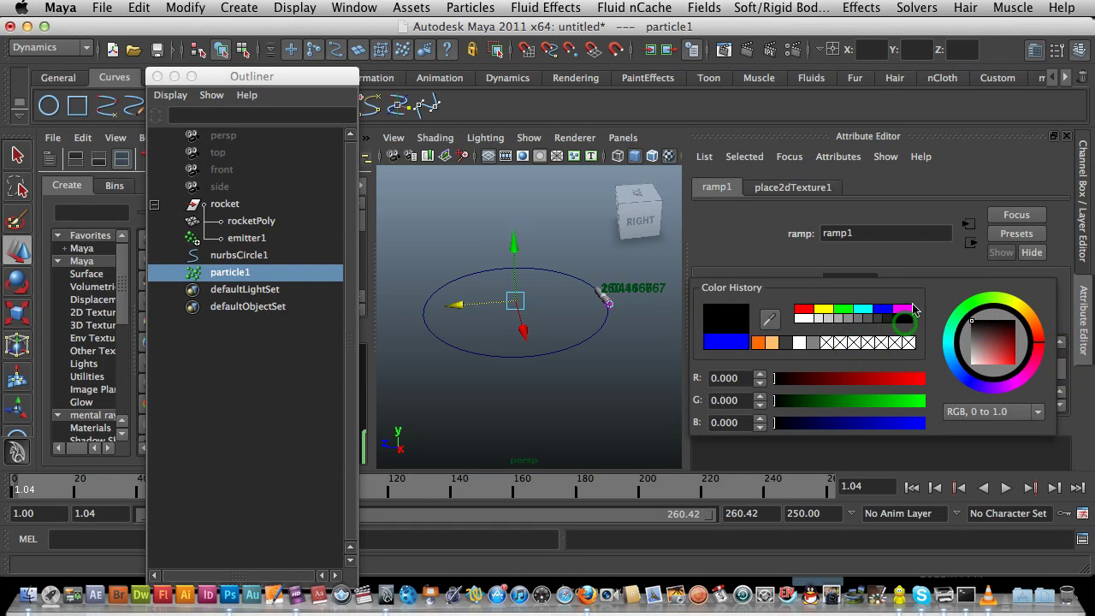
{"action": "left_click", "coordinate": [781, 267]}
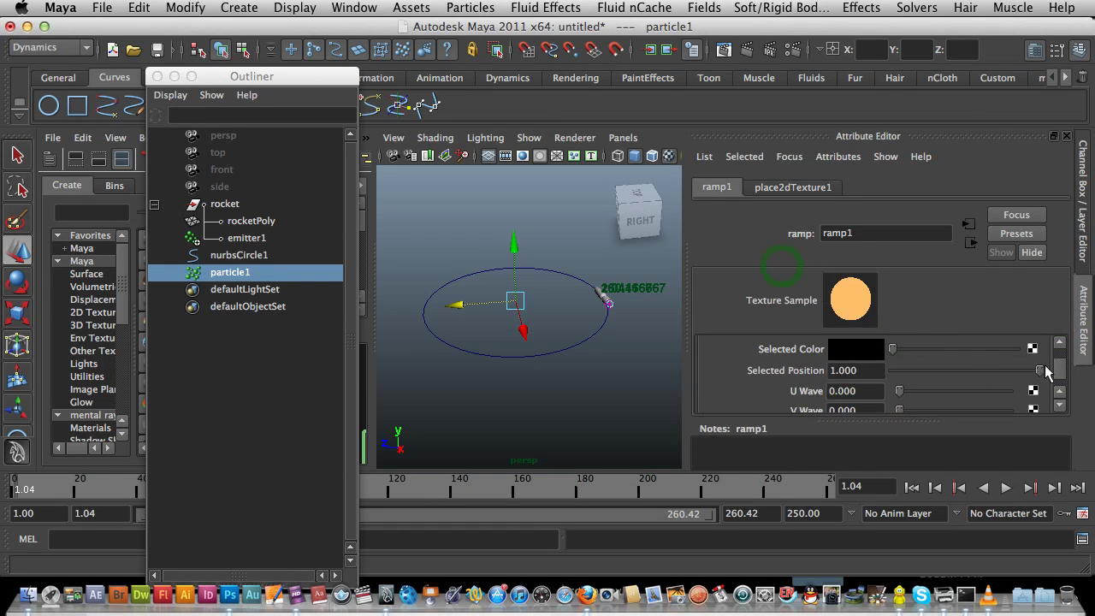
{"action": "scroll", "coordinate": [1058, 369], "scroll_direction": "up", "scroll_amount": 2}
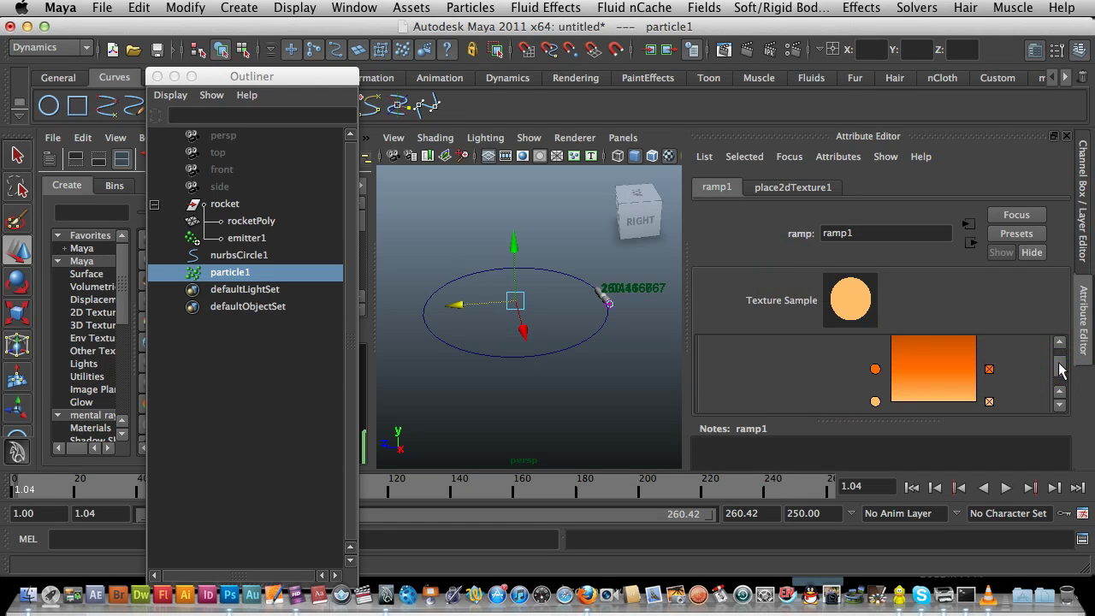
{"action": "scroll", "coordinate": [1058, 367], "scroll_direction": "up", "scroll_amount": 2}
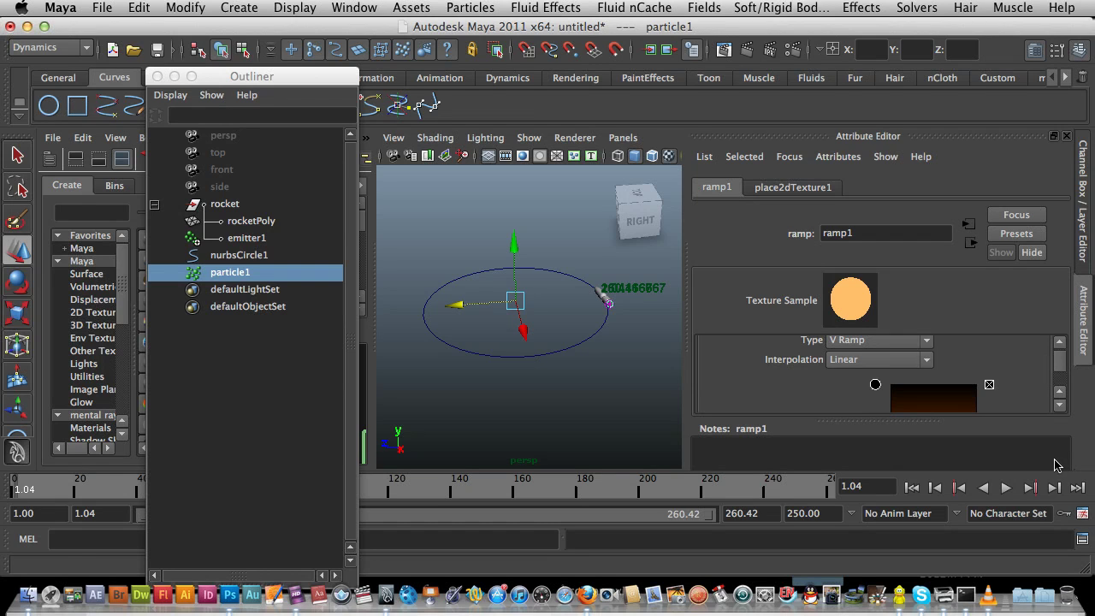
Step: Play the simulation to frame 90, render a test frame of the orange smoke trail, then close Render View
{"action": "left_click", "coordinate": [1006, 487]}
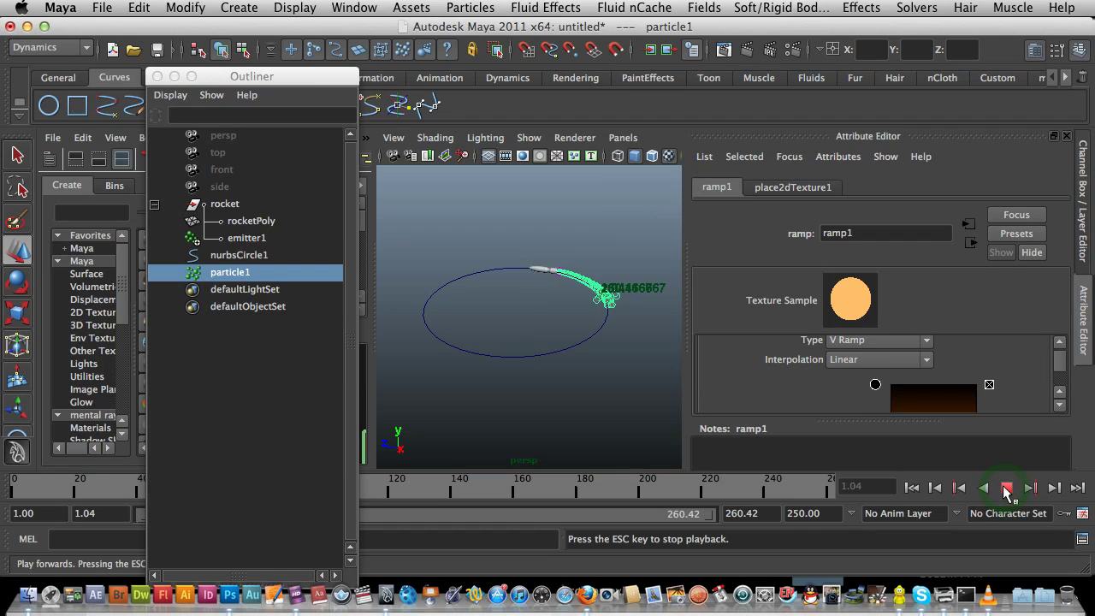
{"action": "left_click", "coordinate": [1006, 488]}
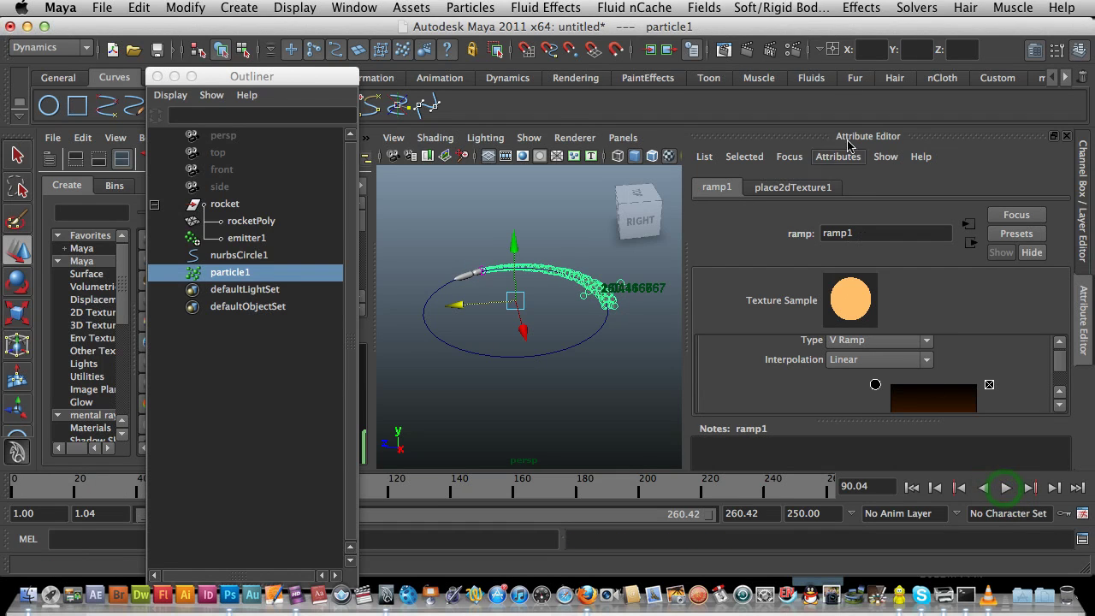
{"action": "left_click", "coordinate": [750, 51]}
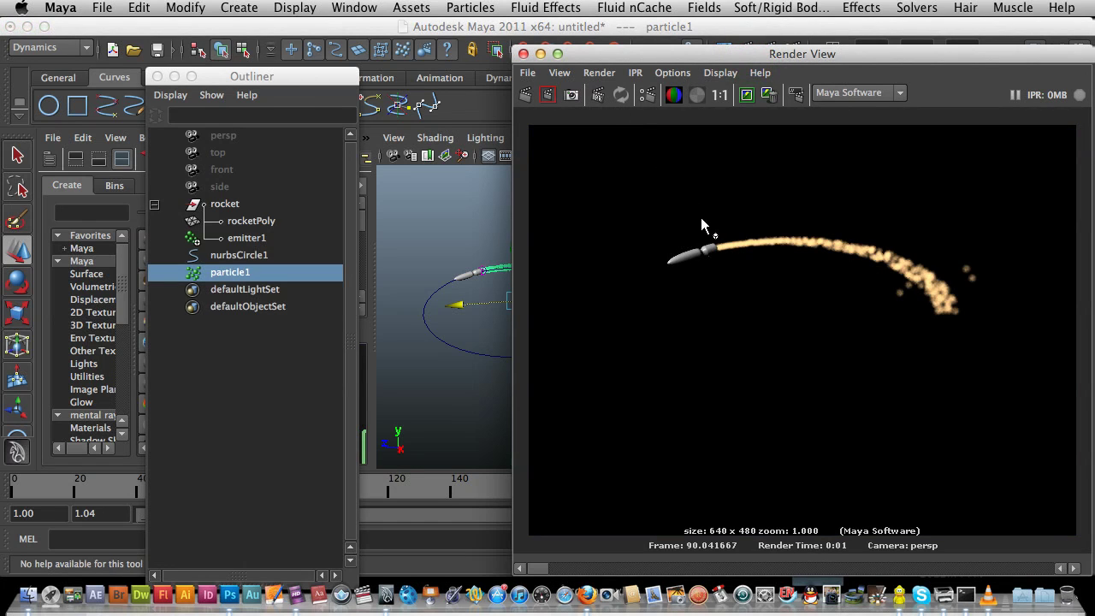
{"action": "left_click", "coordinate": [523, 54]}
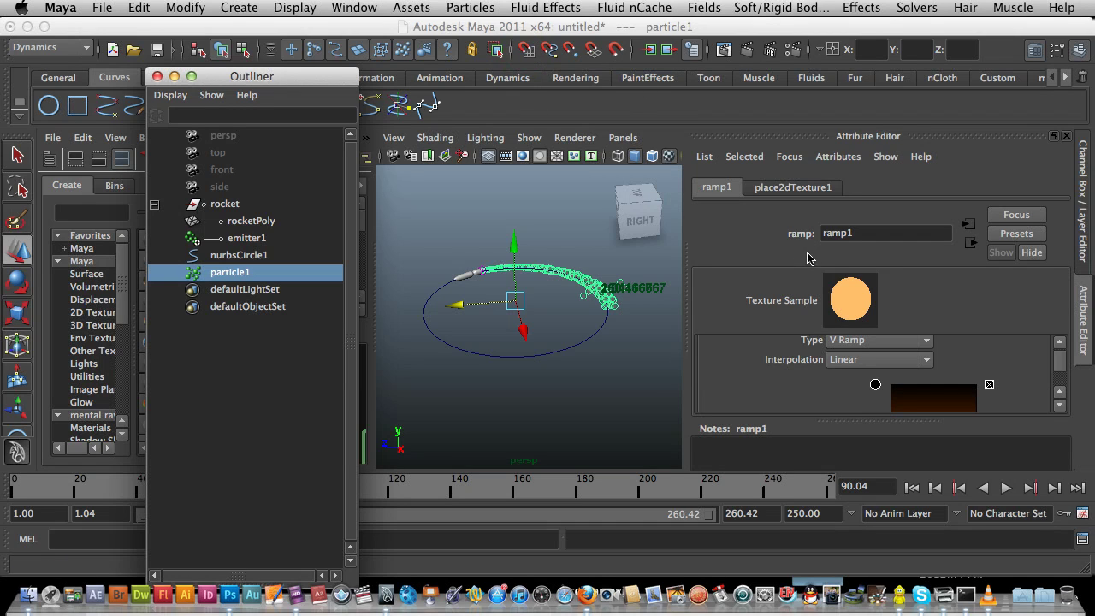
Step: On particleCloud1, map a new Ramp texture (ramp2) onto Life Transparency
{"action": "left_click", "coordinate": [232, 275]}
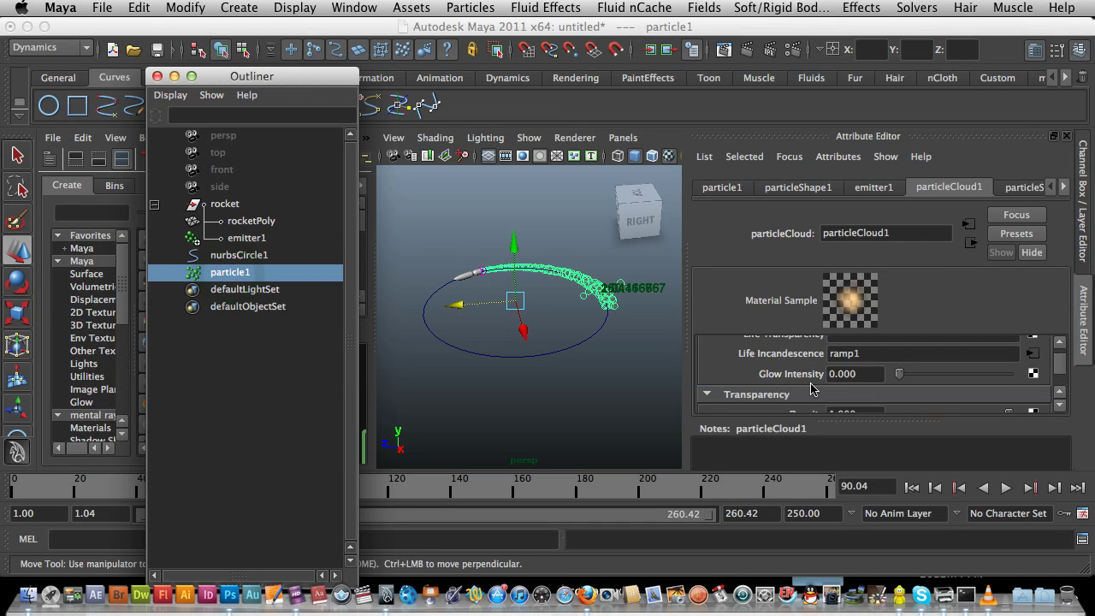
{"action": "left_click", "coordinate": [1061, 342]}
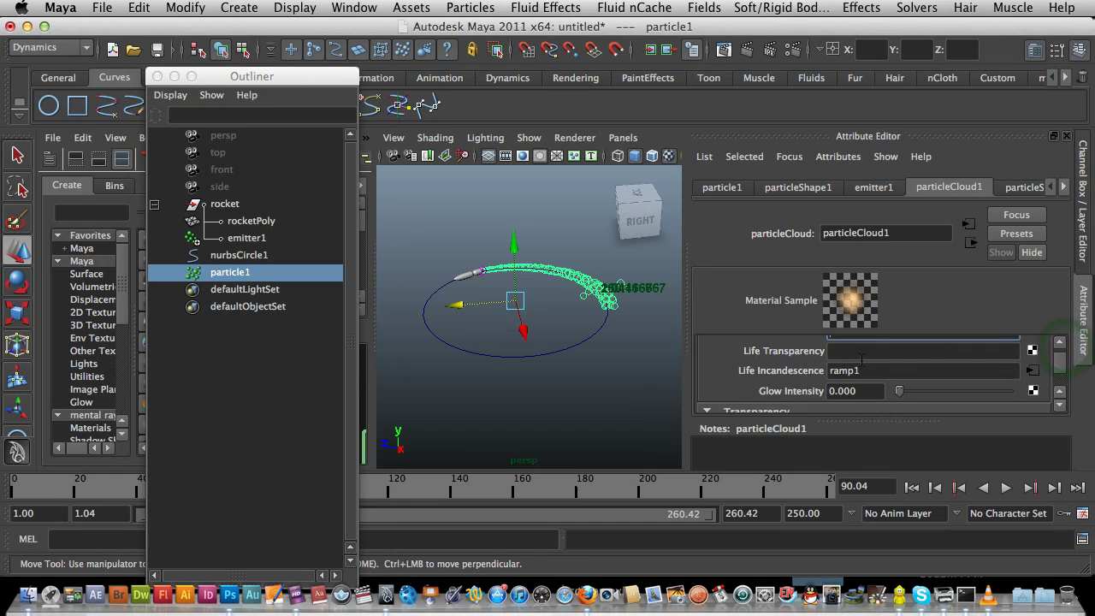
{"action": "left_click", "coordinate": [1032, 352]}
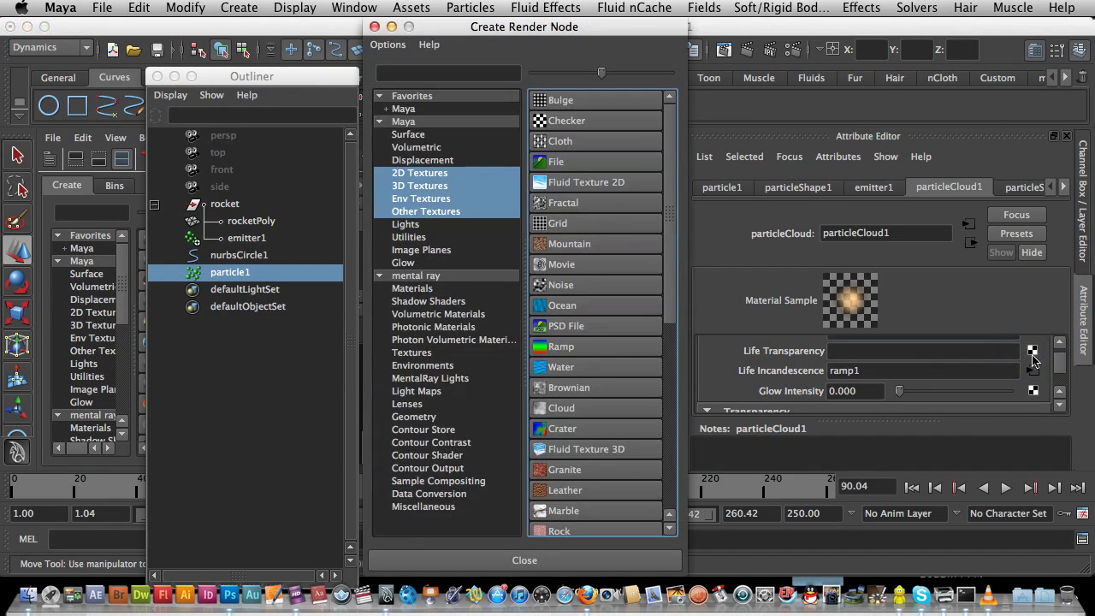
{"action": "left_click", "coordinate": [574, 346]}
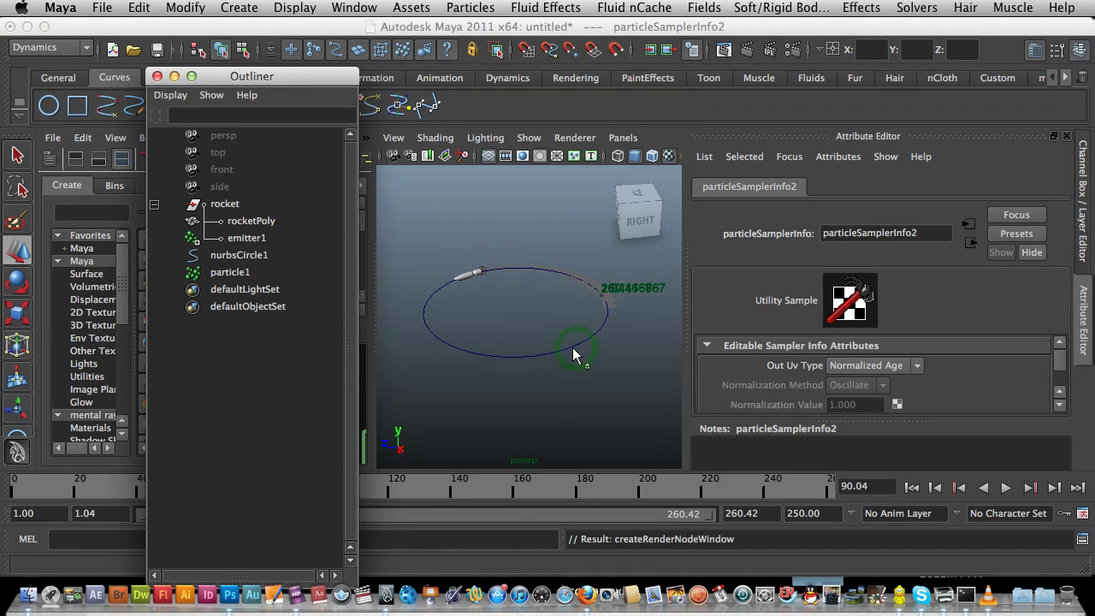
{"action": "left_click", "coordinate": [236, 273]}
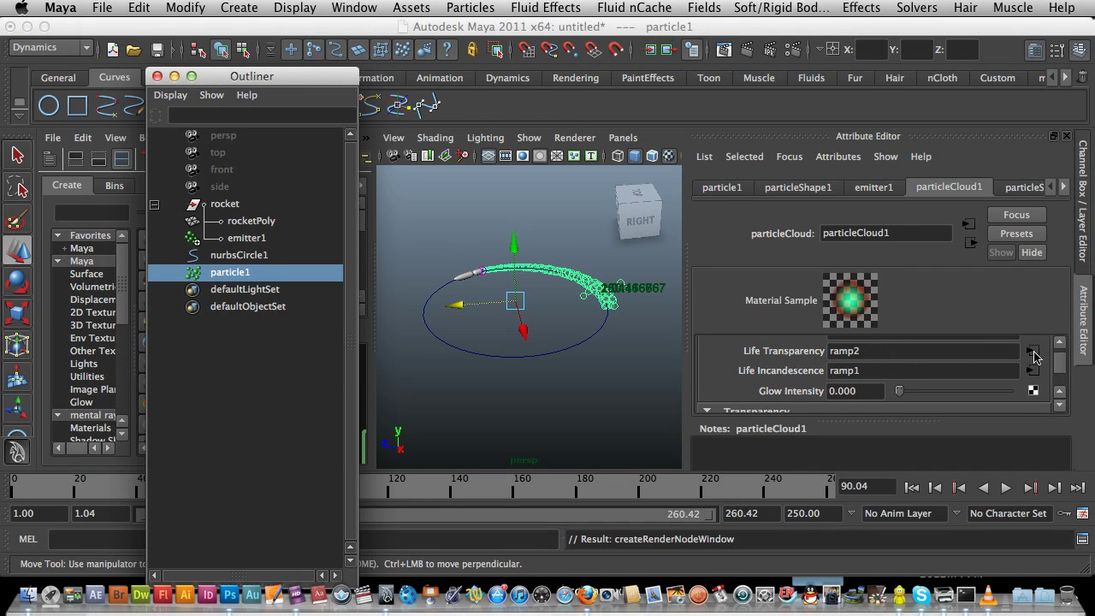
Step: Open ramp2 and change its top (red) colour stop to mid grey
{"action": "left_click", "coordinate": [1033, 356]}
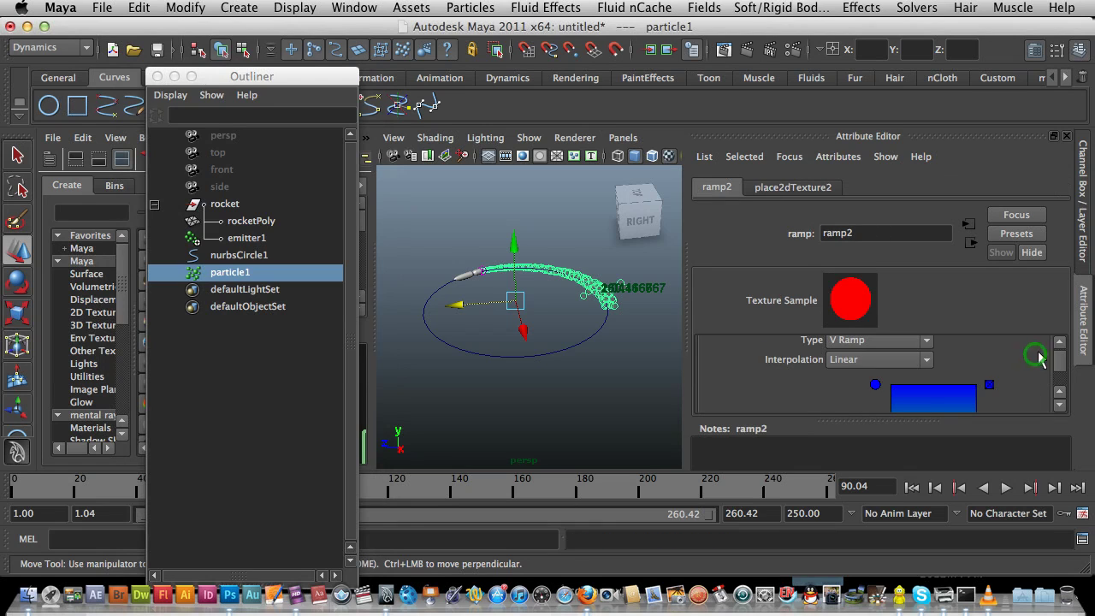
{"action": "left_click", "coordinate": [1058, 375]}
{"action": "left_click", "coordinate": [875, 376]}
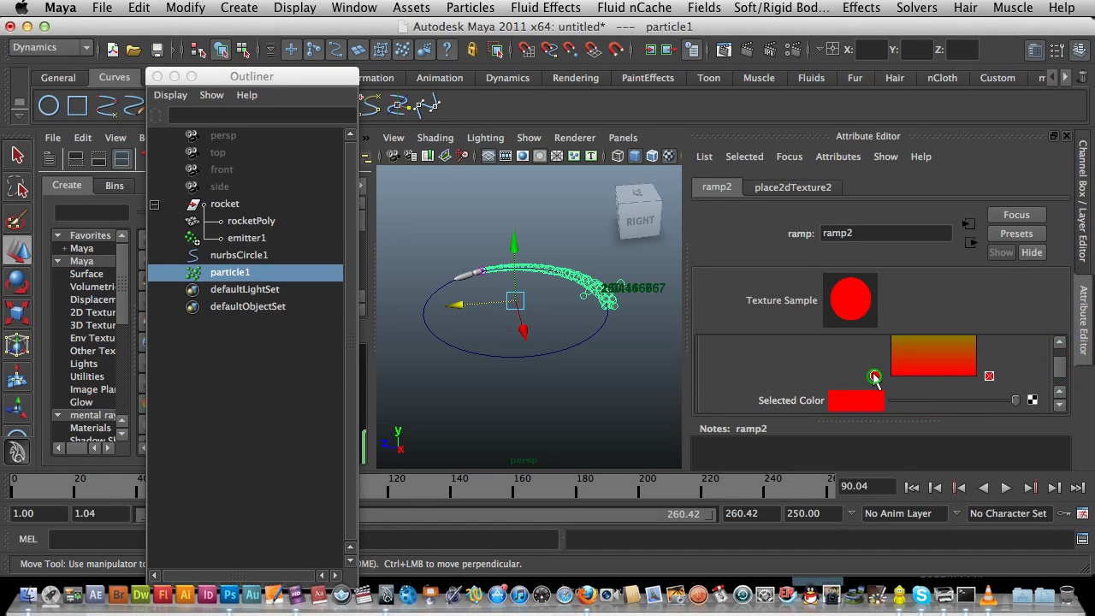
{"action": "left_click", "coordinate": [872, 401]}
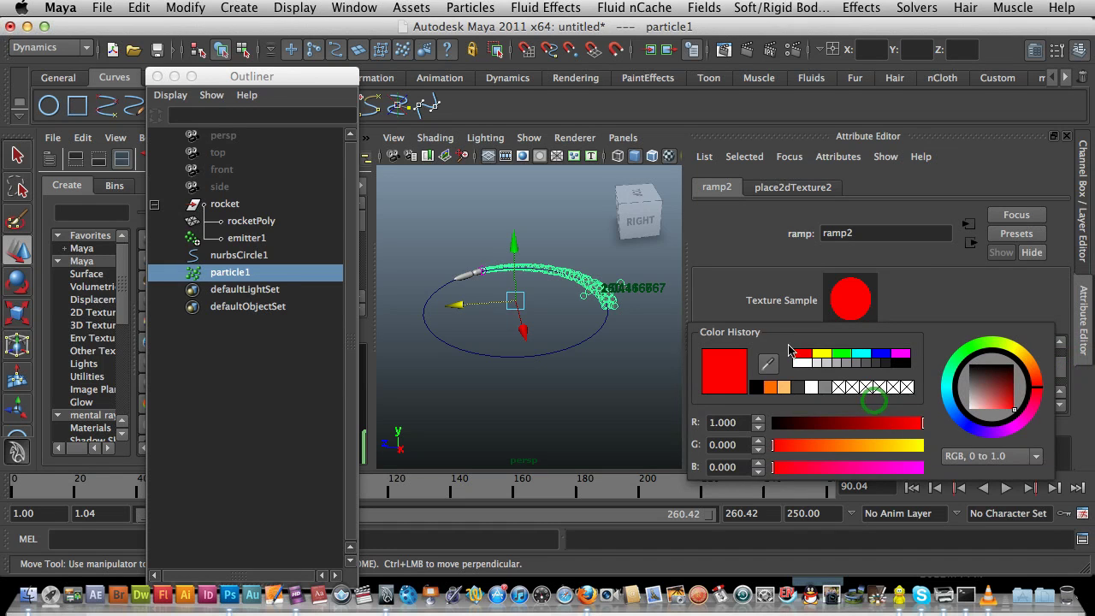
{"action": "left_click", "coordinate": [845, 366]}
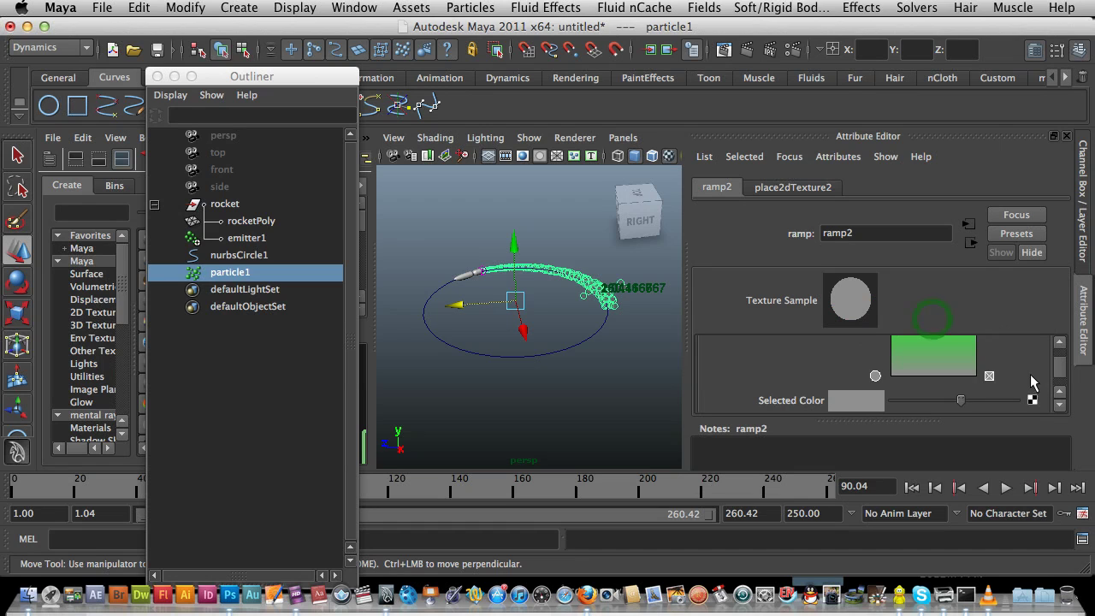
{"action": "left_click", "coordinate": [1059, 372]}
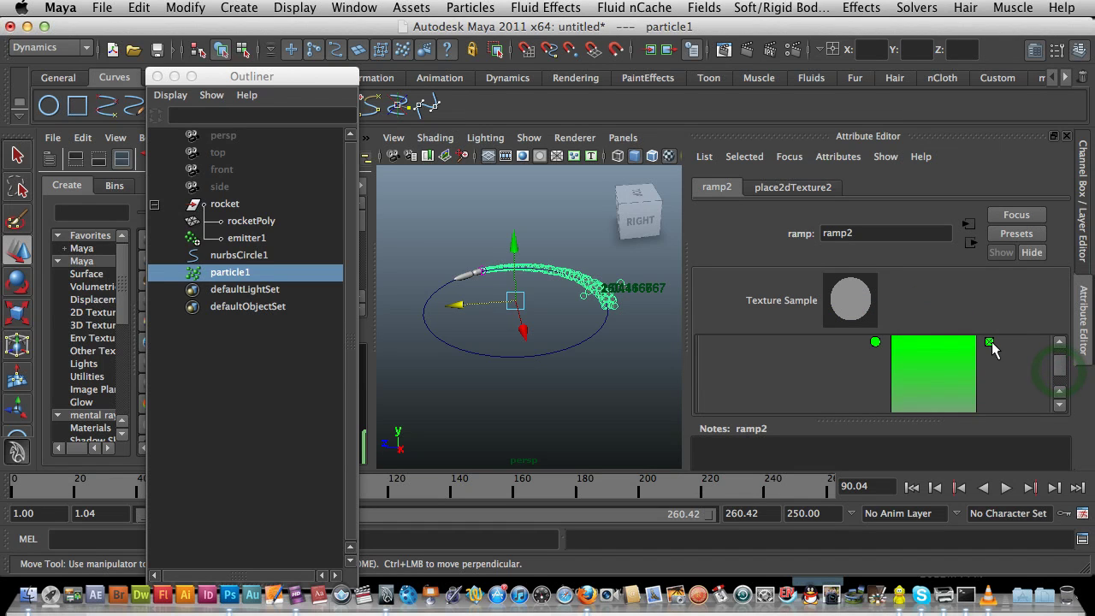
Step: Delete ramp2's green colour stop and make the bottom (blue) stop white
{"action": "left_click", "coordinate": [990, 342]}
{"action": "left_click", "coordinate": [1059, 343]}
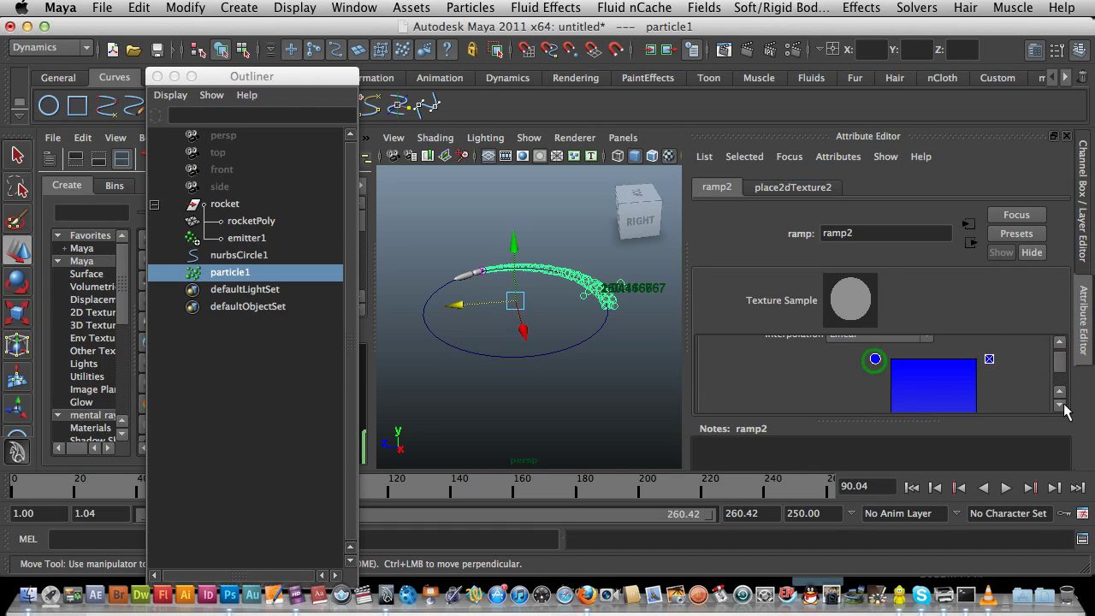
{"action": "left_click", "coordinate": [1061, 367]}
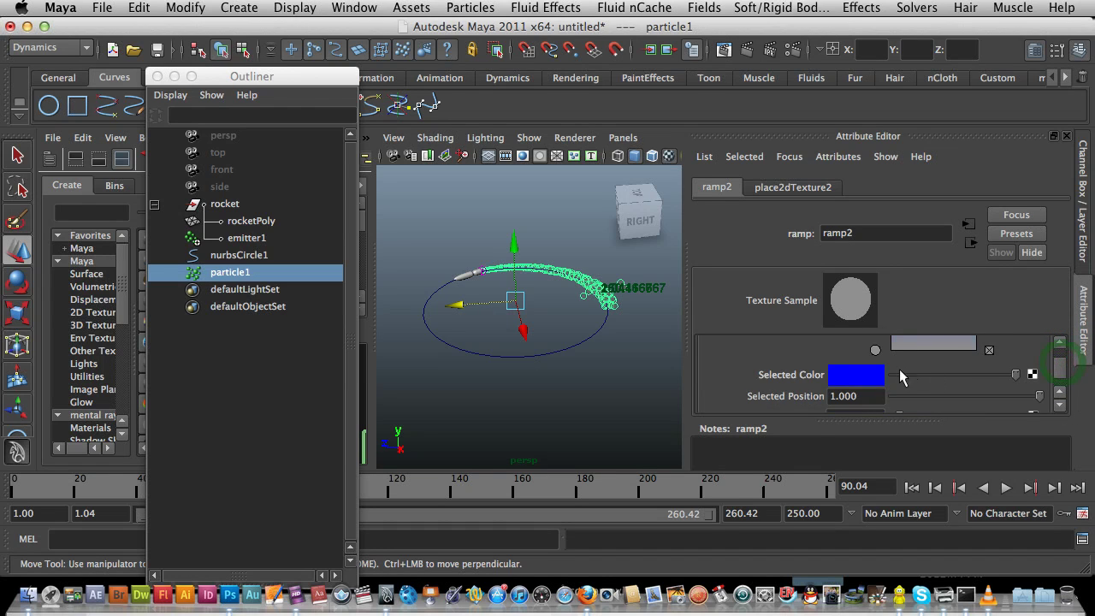
{"action": "left_click", "coordinate": [870, 373]}
{"action": "left_click", "coordinate": [867, 376]}
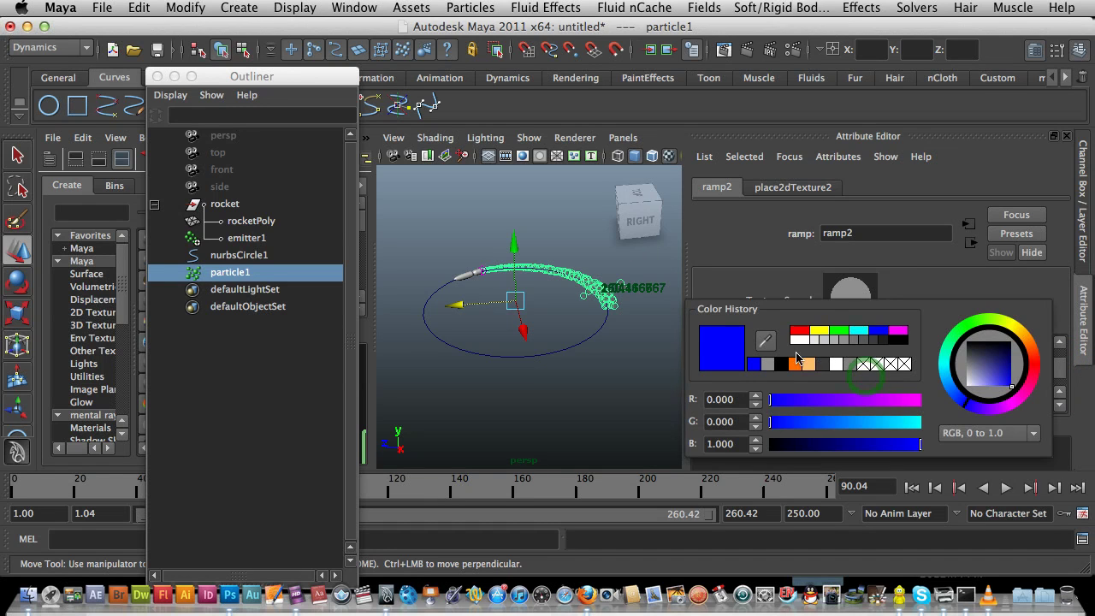
{"action": "left_click", "coordinate": [802, 342]}
{"action": "left_click", "coordinate": [797, 295]}
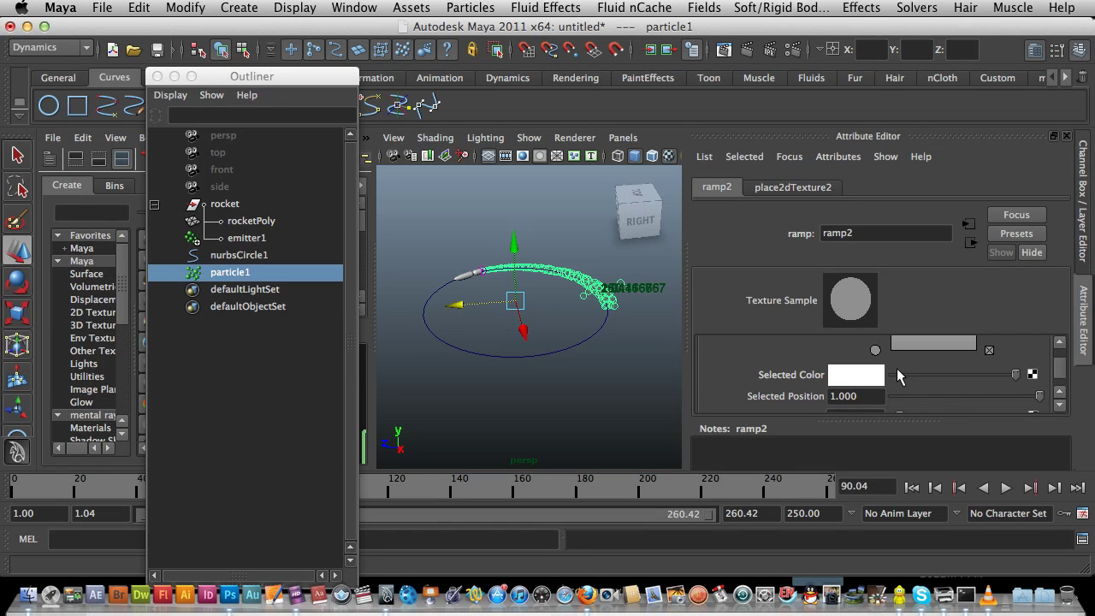
{"action": "left_click", "coordinate": [1060, 373]}
{"action": "left_click_drag", "start_coordinate": [1060, 373], "coordinate": [1060, 371]}
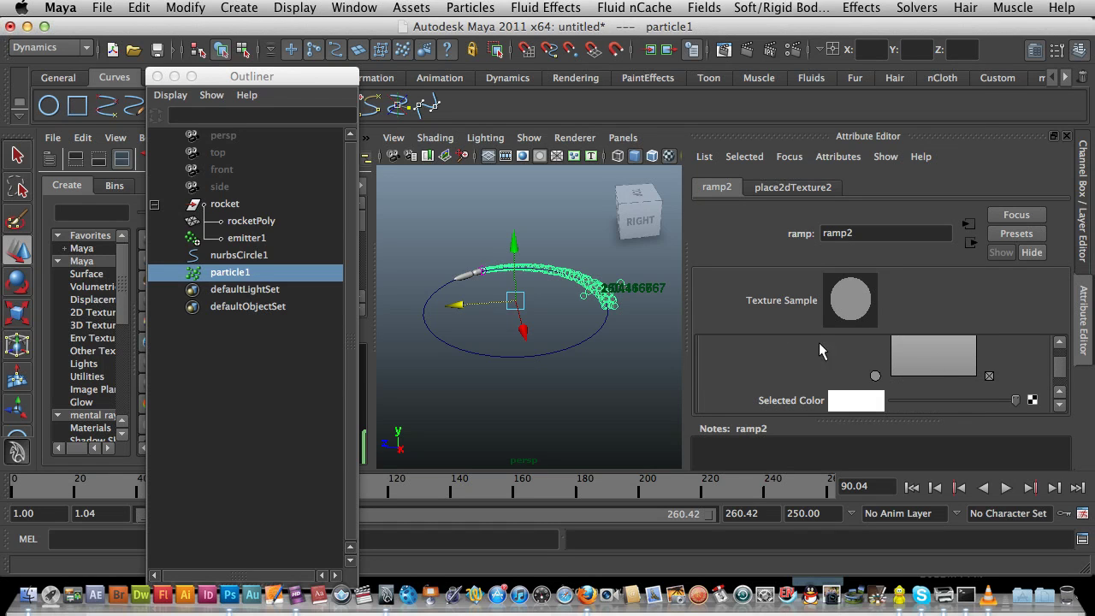
Step: Add radiusPP from Add Attribute's Particle list to particleShape1
{"action": "left_click", "coordinate": [238, 243]}
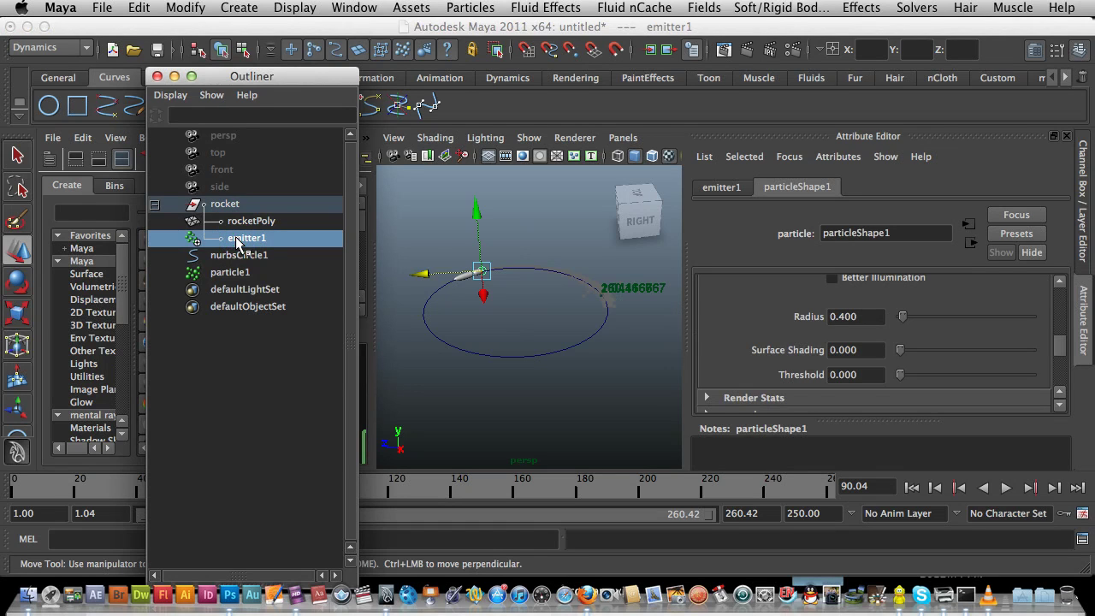
{"action": "left_click", "coordinate": [780, 190]}
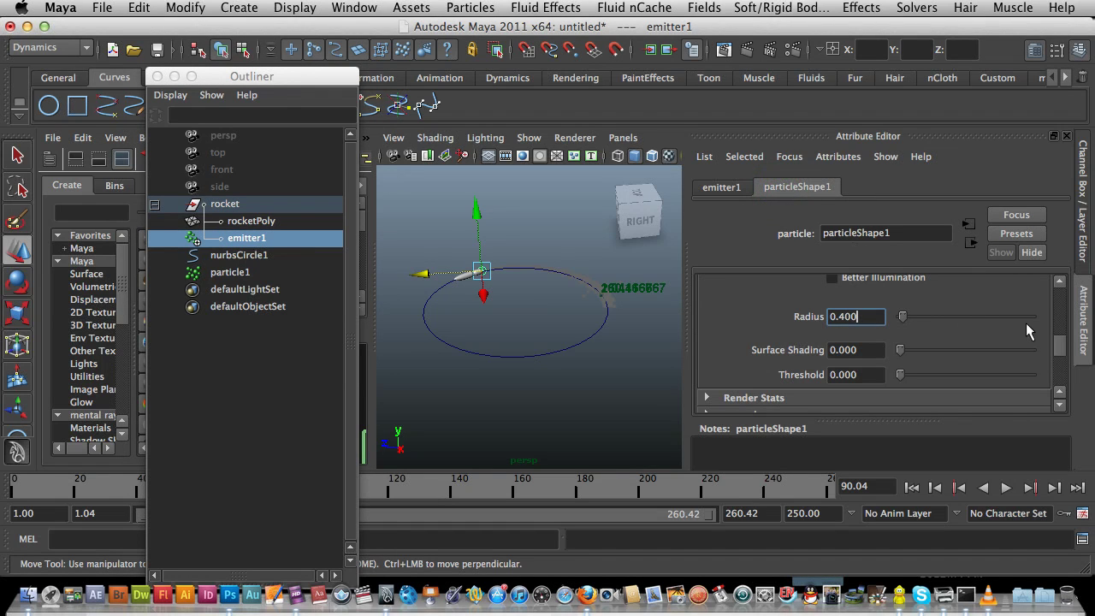
{"action": "left_click_drag", "start_coordinate": [1061, 346], "coordinate": [1061, 374]}
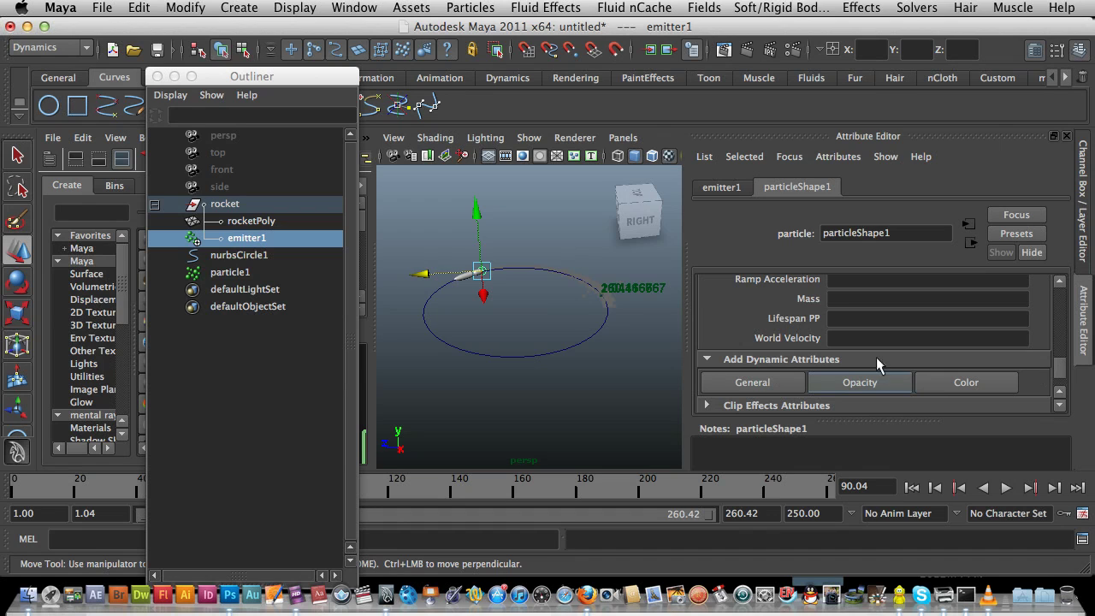
{"action": "left_click_drag", "start_coordinate": [1061, 372], "coordinate": [1060, 369]}
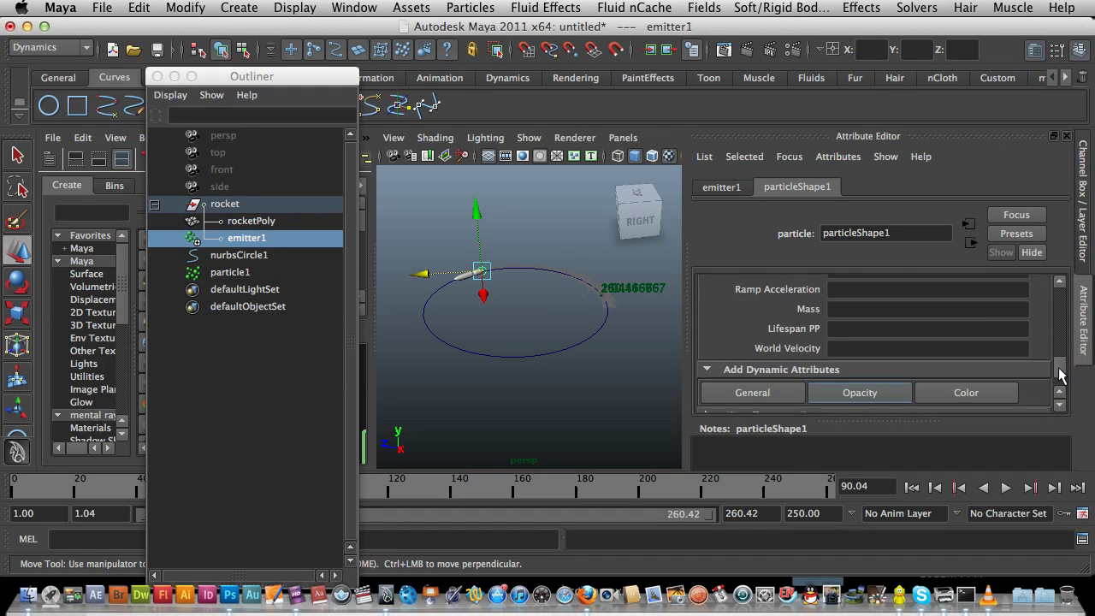
{"action": "left_click", "coordinate": [777, 391]}
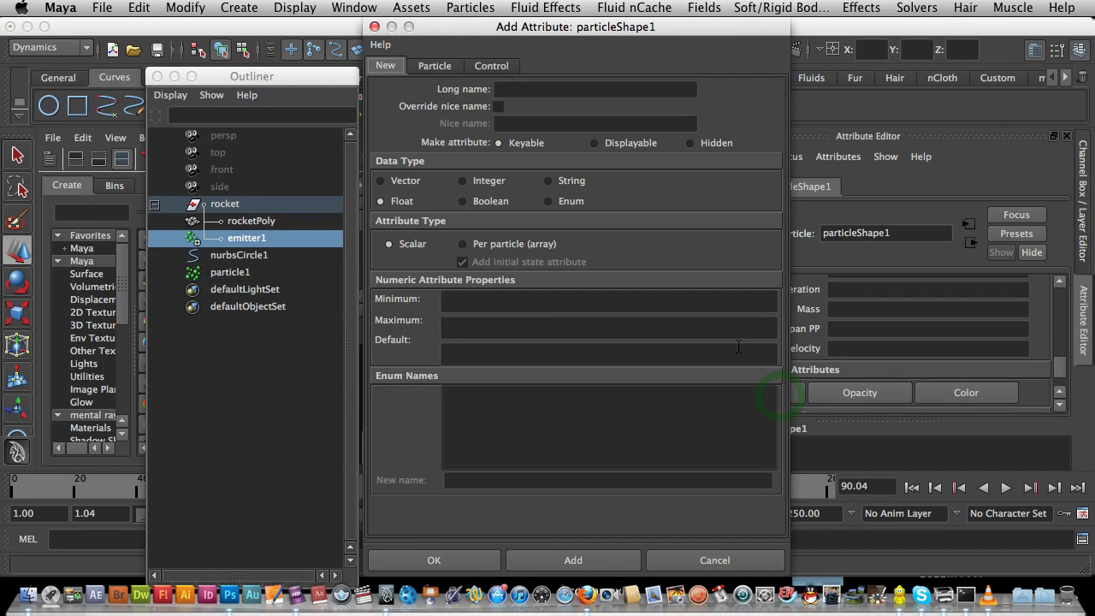
{"action": "left_click", "coordinate": [437, 70]}
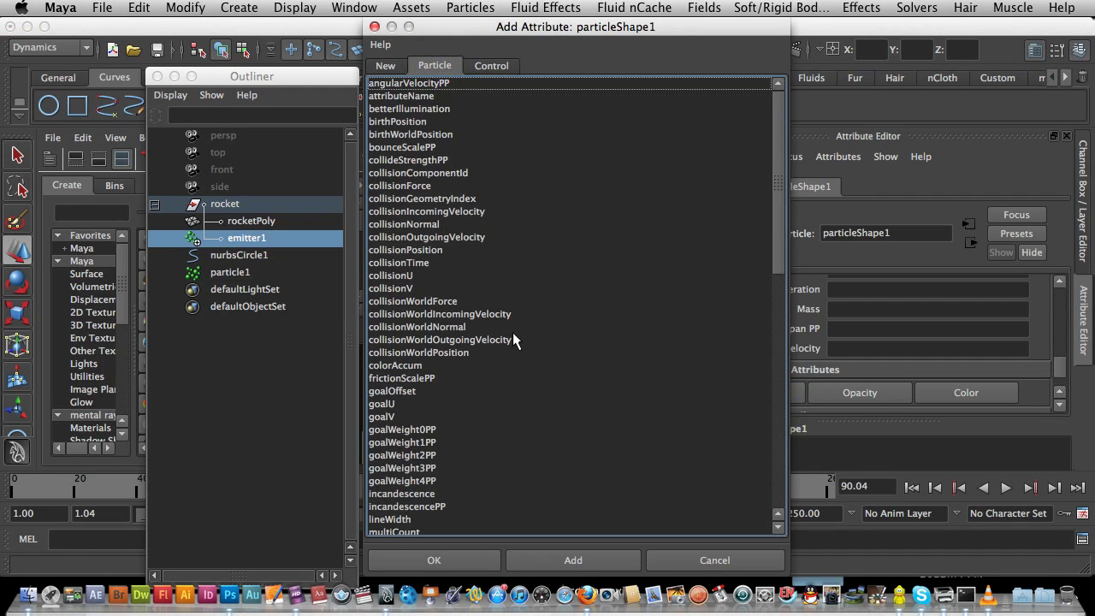
{"action": "left_click_drag", "start_coordinate": [779, 266], "coordinate": [770, 392]}
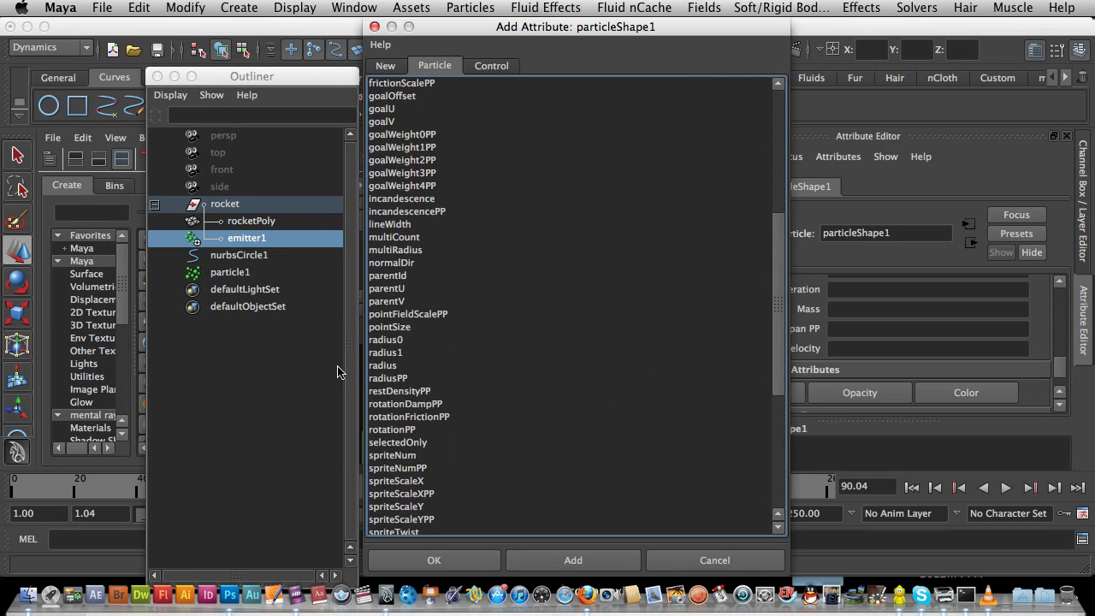
{"action": "left_click", "coordinate": [388, 379]}
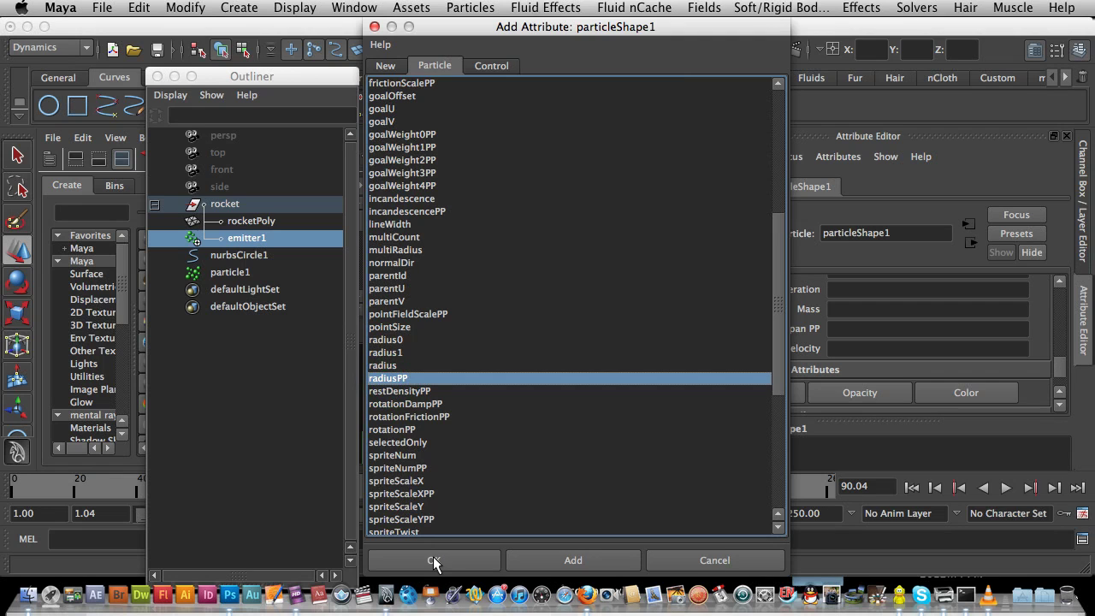
{"action": "left_click", "coordinate": [467, 561]}
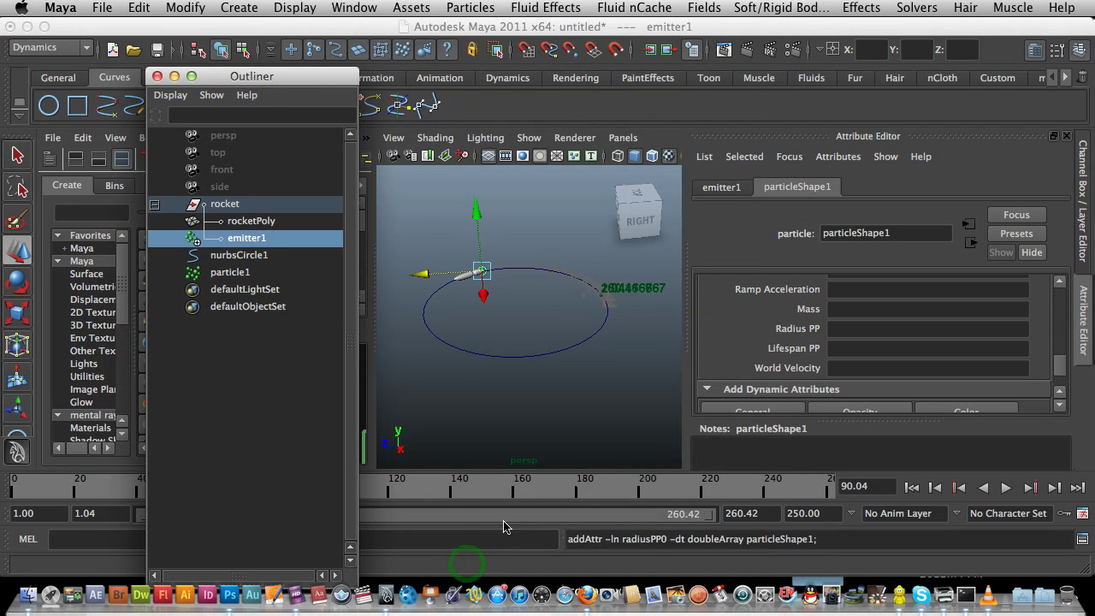
Step: Drive particleShape1's Radius PP with a new ramp, discarding an accidental runtime expression
{"action": "left_click", "coordinate": [785, 333]}
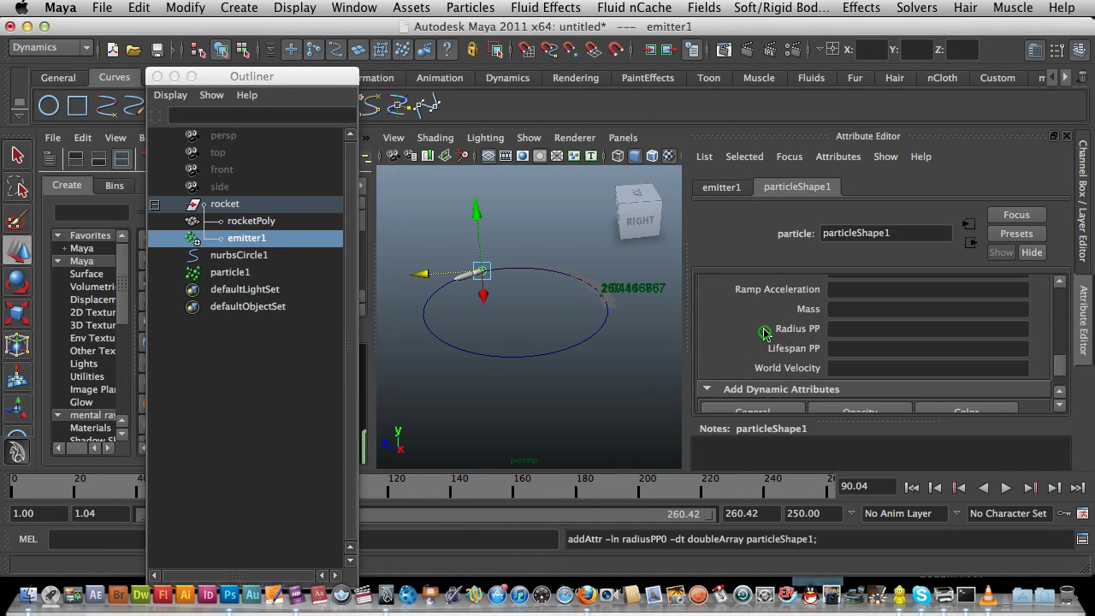
{"action": "right_click", "coordinate": [840, 332]}
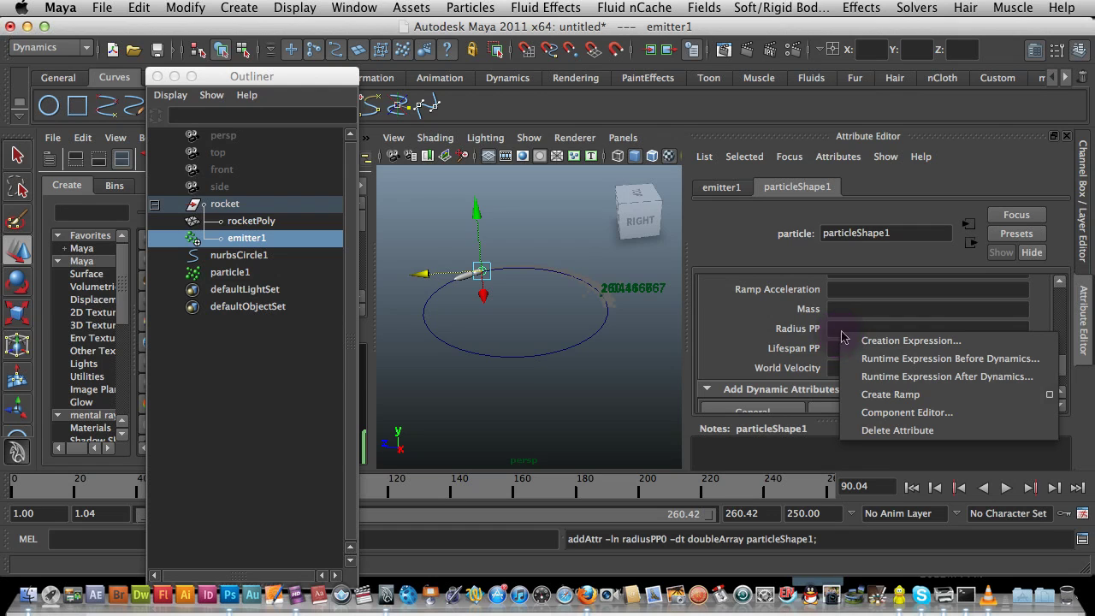
{"action": "left_click", "coordinate": [840, 329]}
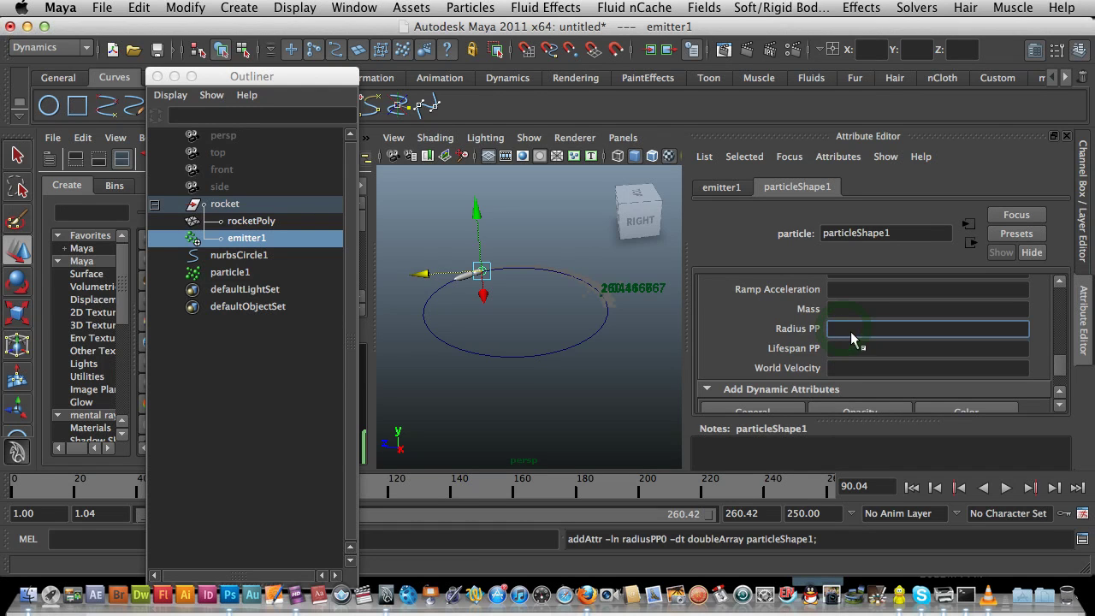
{"action": "right_click", "coordinate": [851, 333]}
{"action": "left_click", "coordinate": [872, 376]}
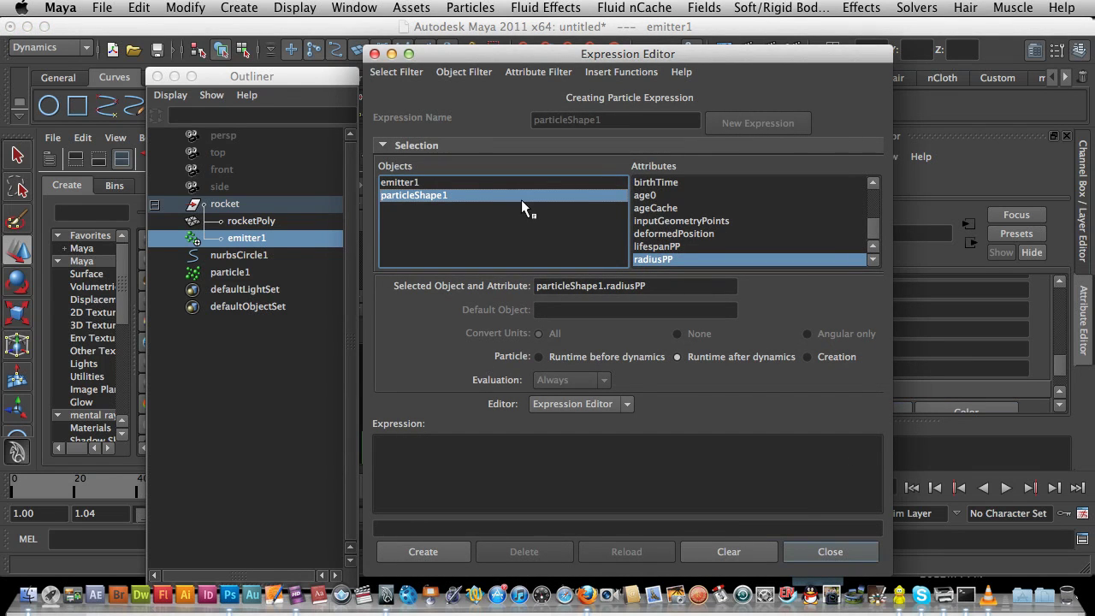
{"action": "left_click", "coordinate": [373, 54]}
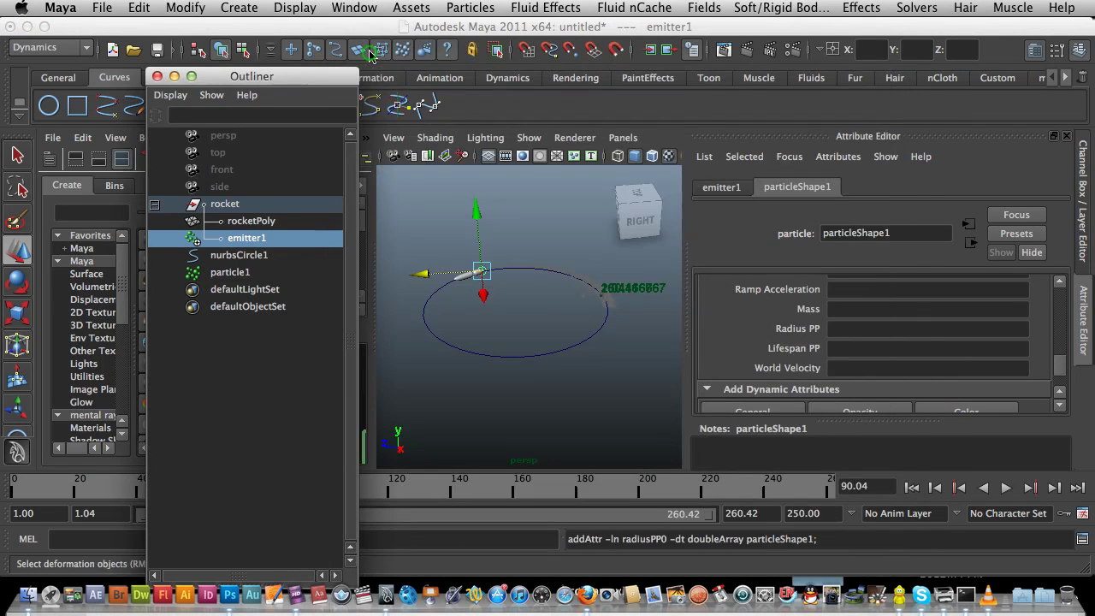
{"action": "right_click", "coordinate": [852, 332]}
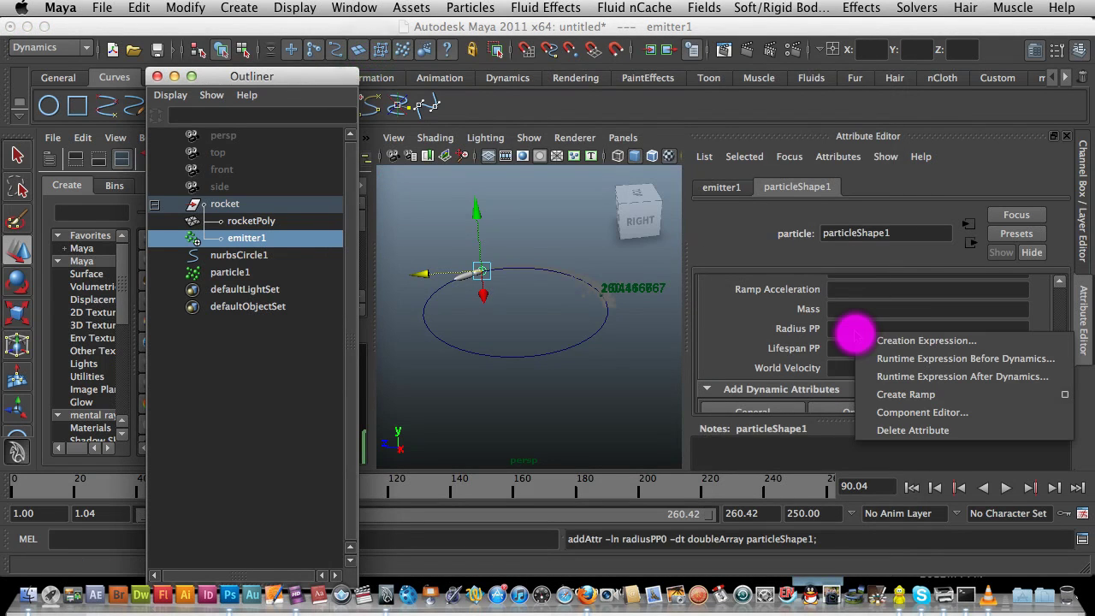
{"action": "left_click", "coordinate": [956, 395]}
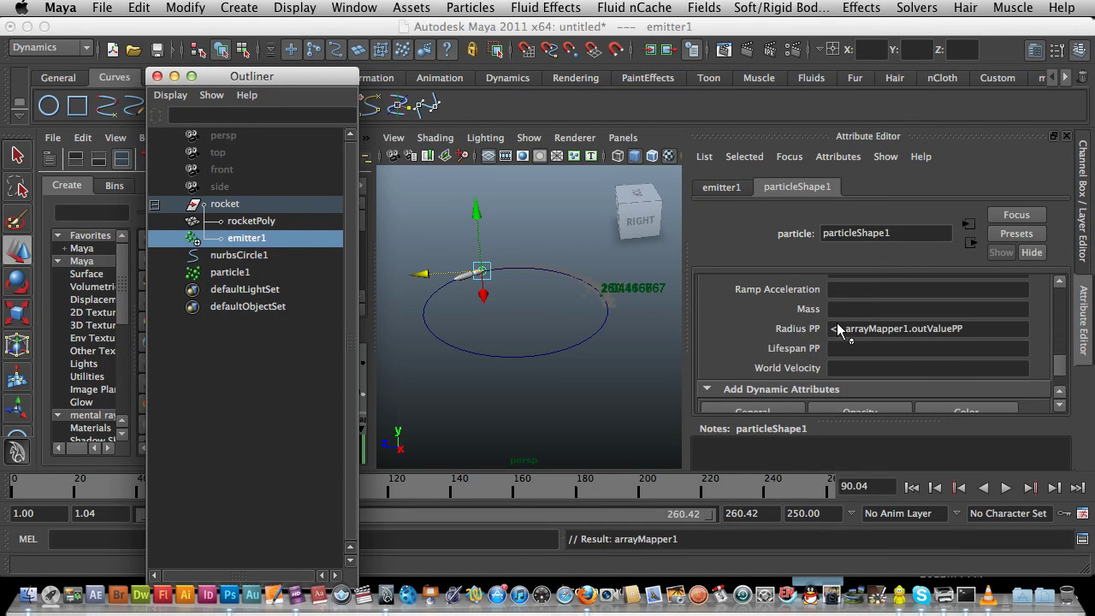
Step: Open ramp3 for editing via arrayMapper1.outValuePP > Edit Ramp on Radius PP
{"action": "right_click", "coordinate": [952, 326]}
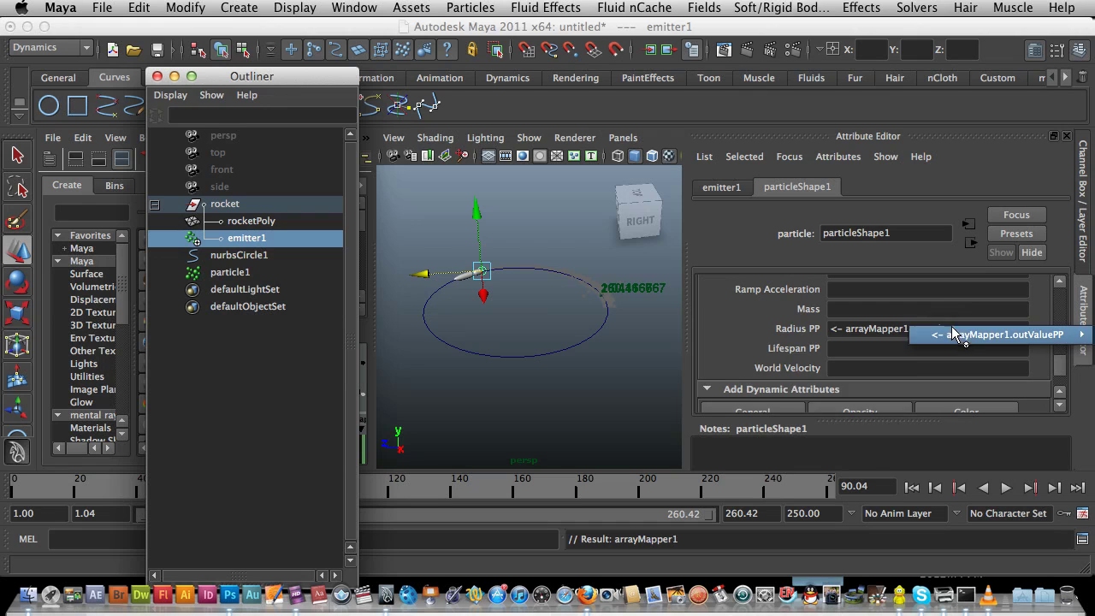
{"action": "mouse_move", "coordinate": [946, 342]}
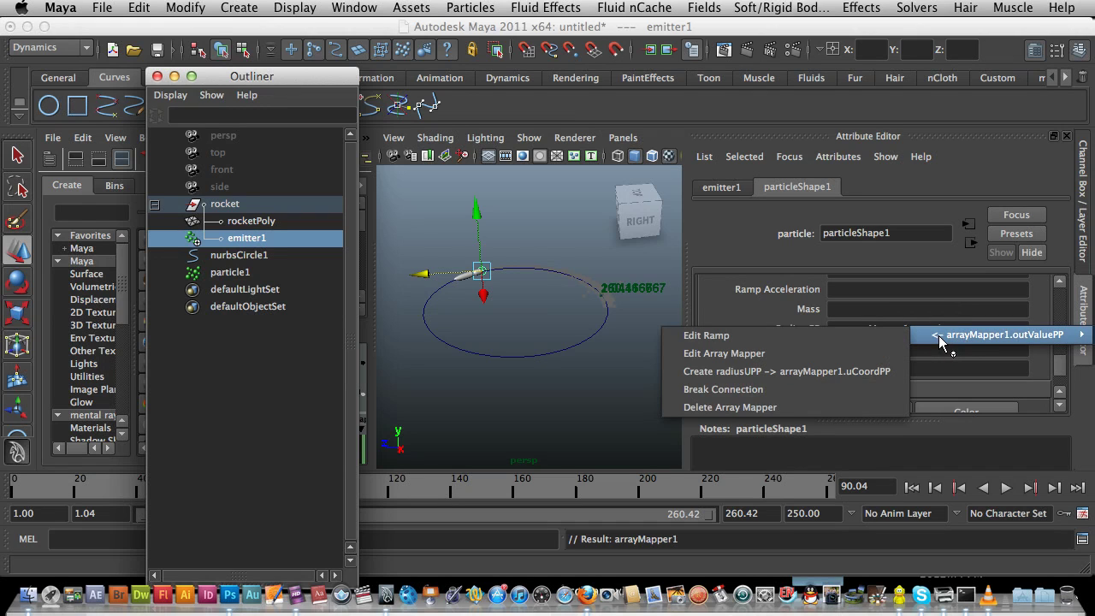
{"action": "left_click", "coordinate": [869, 338]}
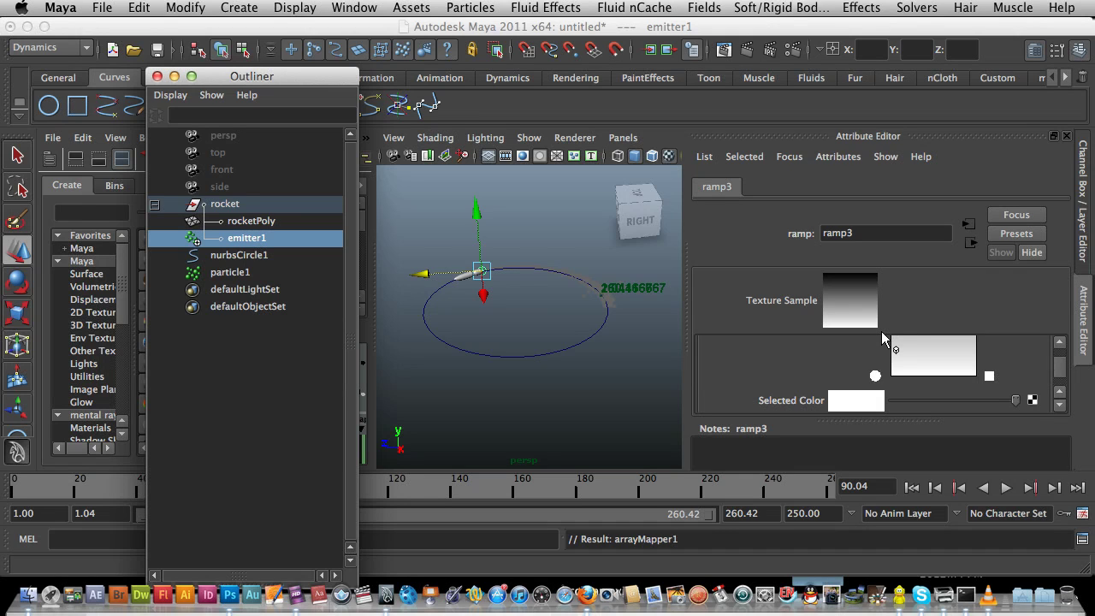
Step: Set one of ramp3's colour entries to grey 0.671
{"action": "left_click", "coordinate": [874, 378]}
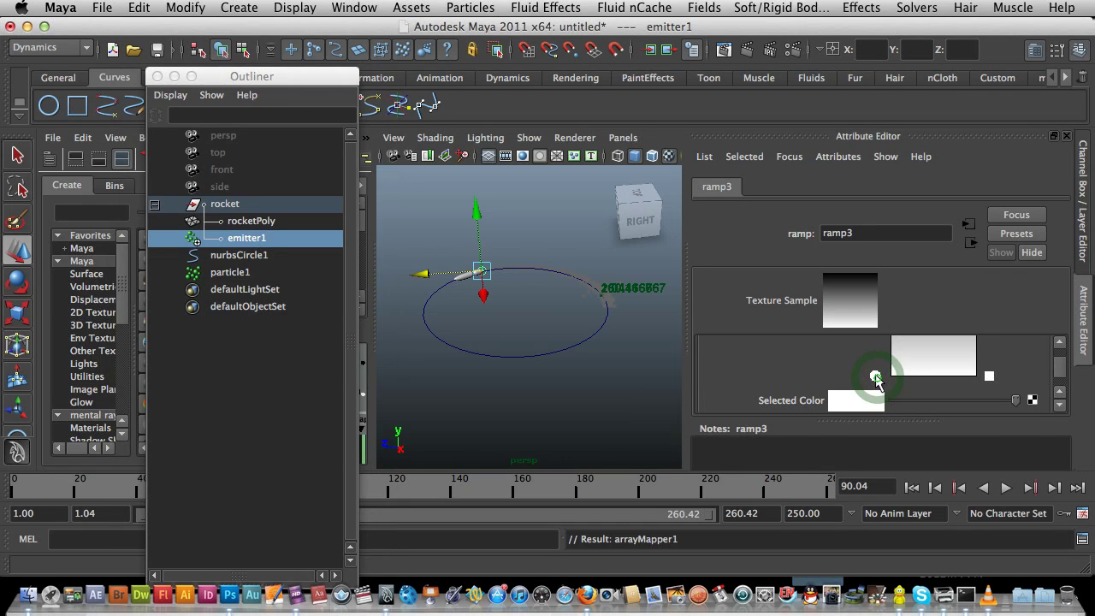
{"action": "left_click", "coordinate": [862, 402]}
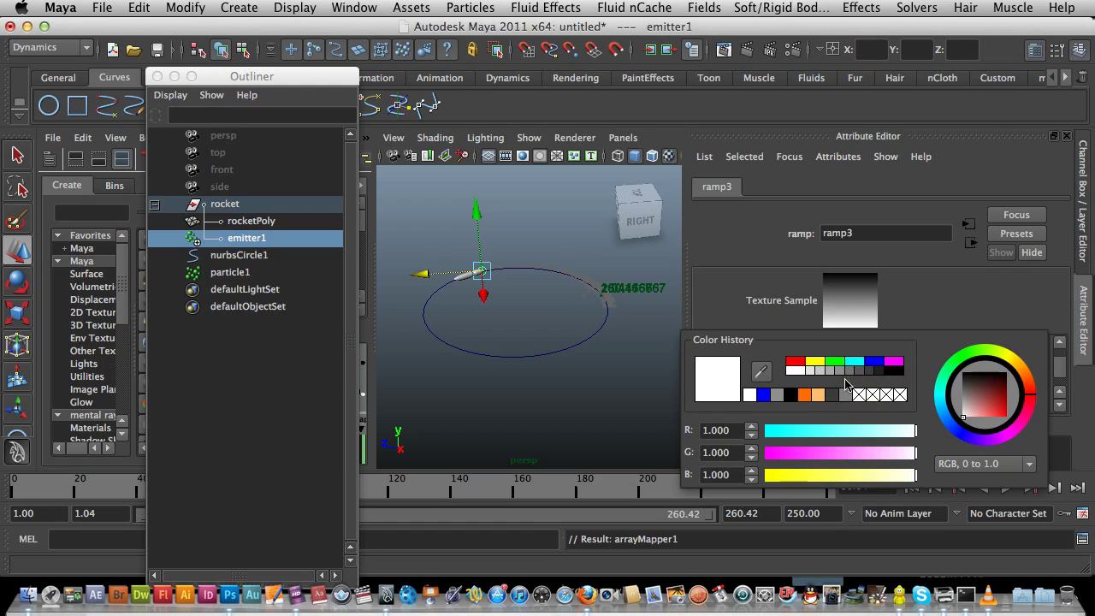
{"action": "left_click", "coordinate": [826, 371]}
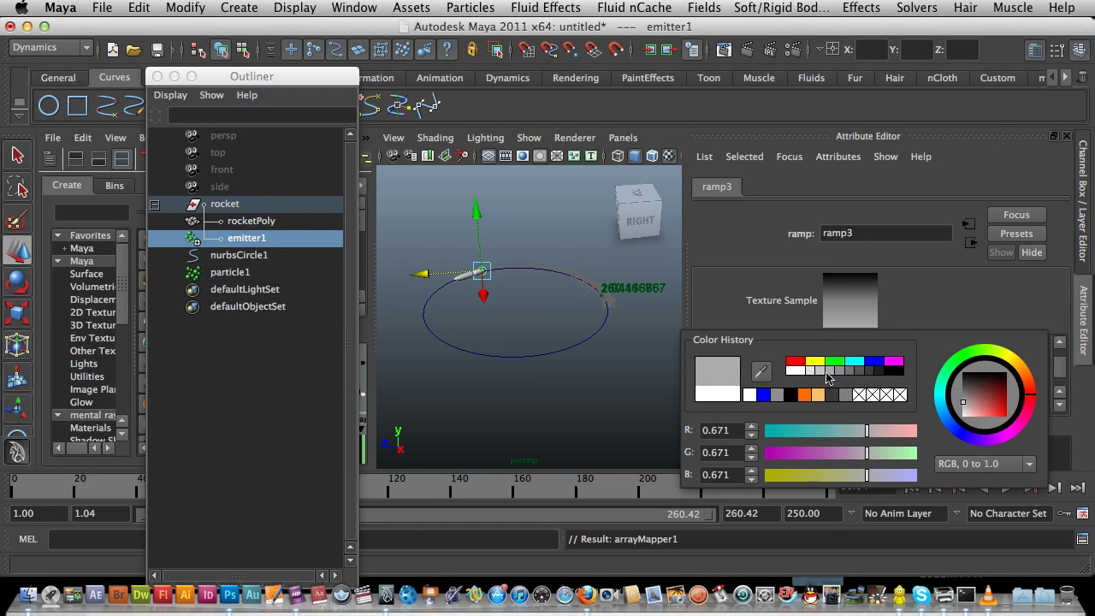
{"action": "left_click", "coordinate": [924, 319]}
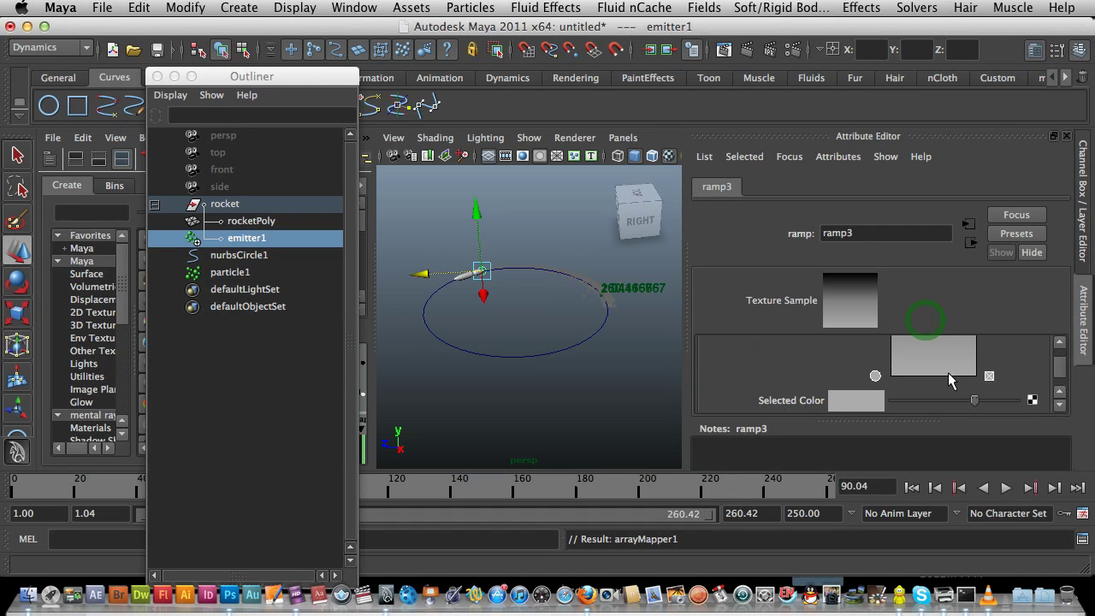
{"action": "left_click", "coordinate": [1063, 369]}
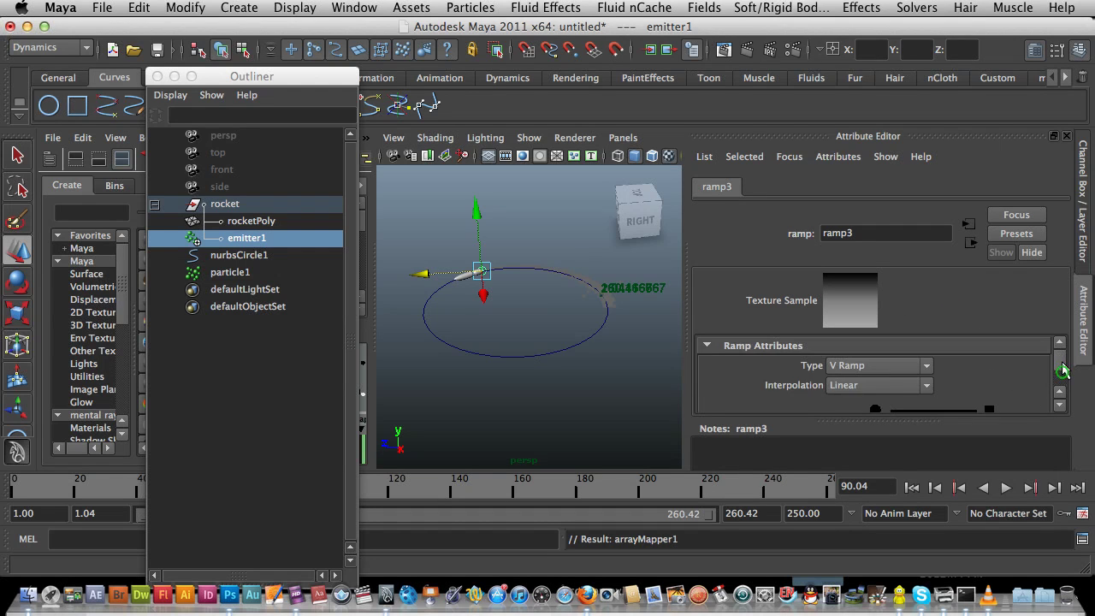
Step: Change ramp3's black colour entry to white
{"action": "left_click", "coordinate": [875, 410]}
{"action": "left_click", "coordinate": [1061, 366]}
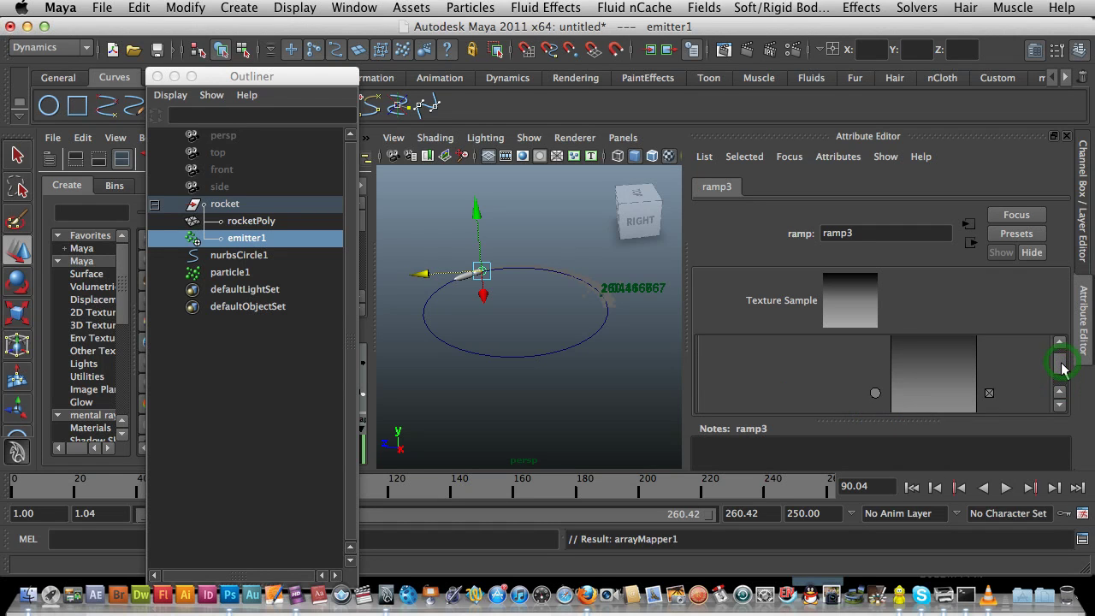
{"action": "scroll", "coordinate": [1062, 368], "scroll_direction": "down", "scroll_amount": 2}
{"action": "left_click", "coordinate": [873, 376]}
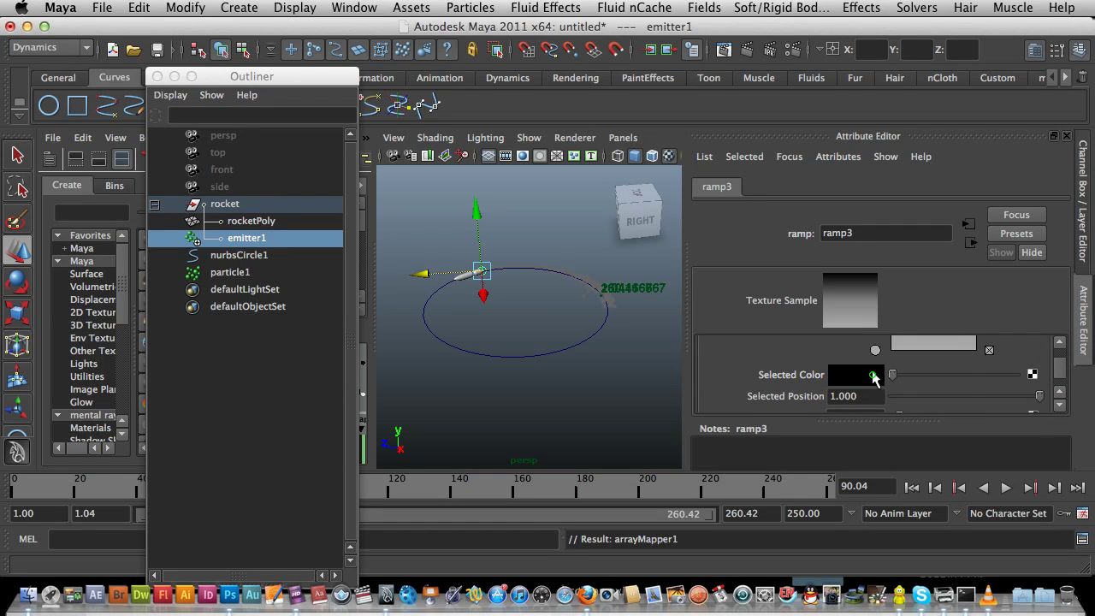
{"action": "left_click", "coordinate": [785, 365]}
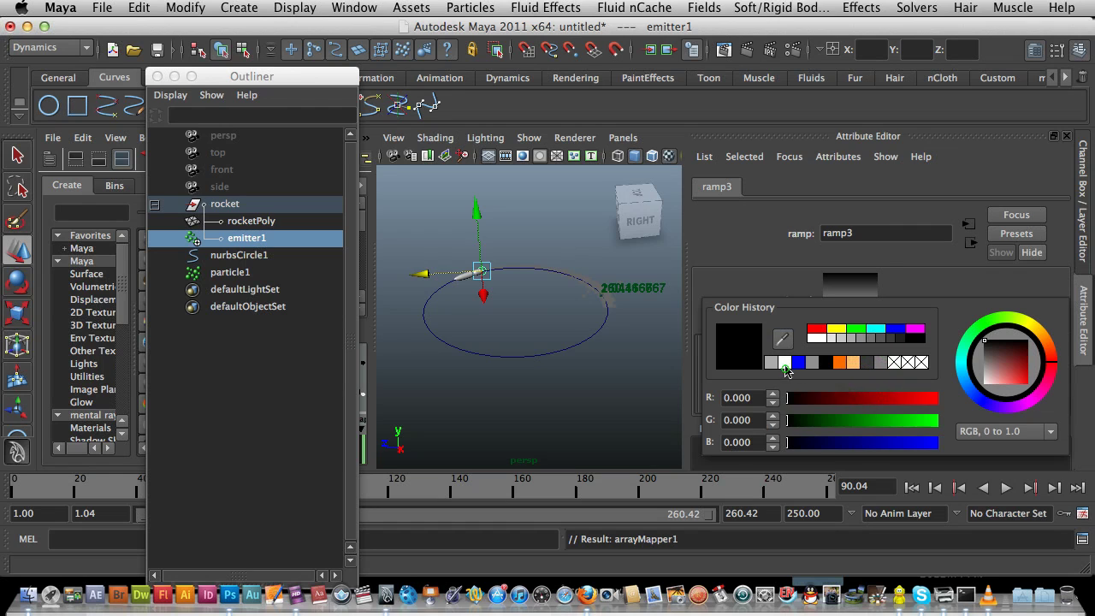
{"action": "left_click", "coordinate": [791, 284]}
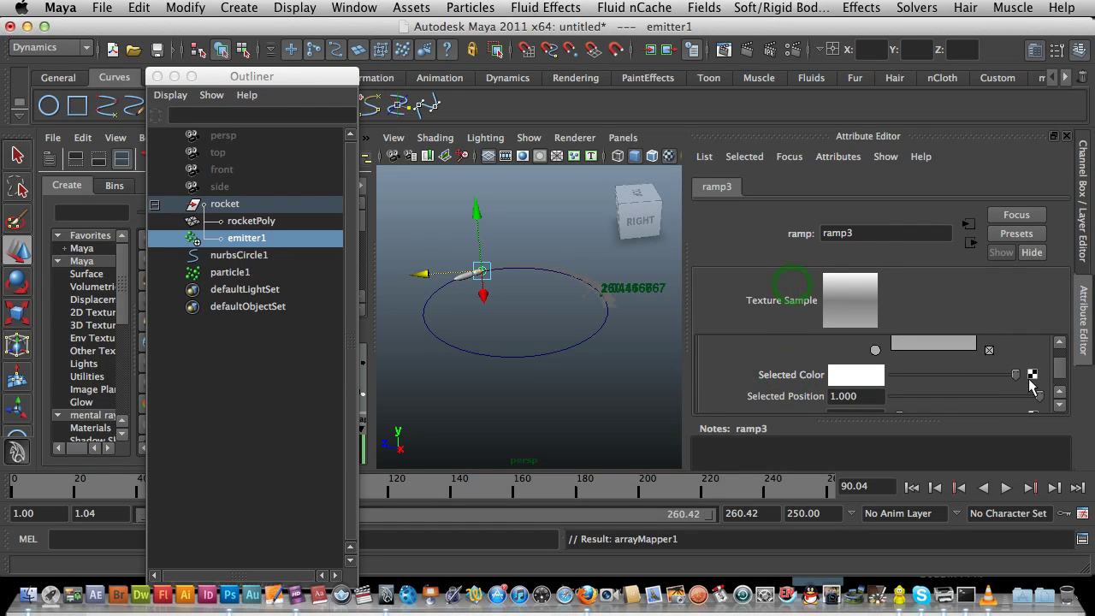
{"action": "left_click", "coordinate": [1058, 366]}
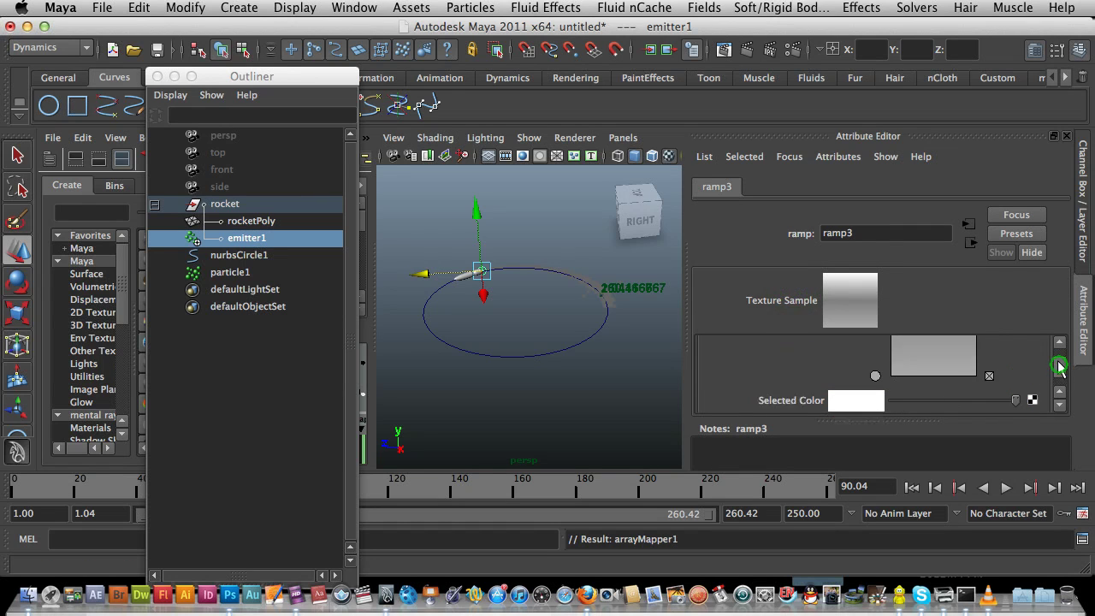
{"action": "left_click", "coordinate": [1060, 366]}
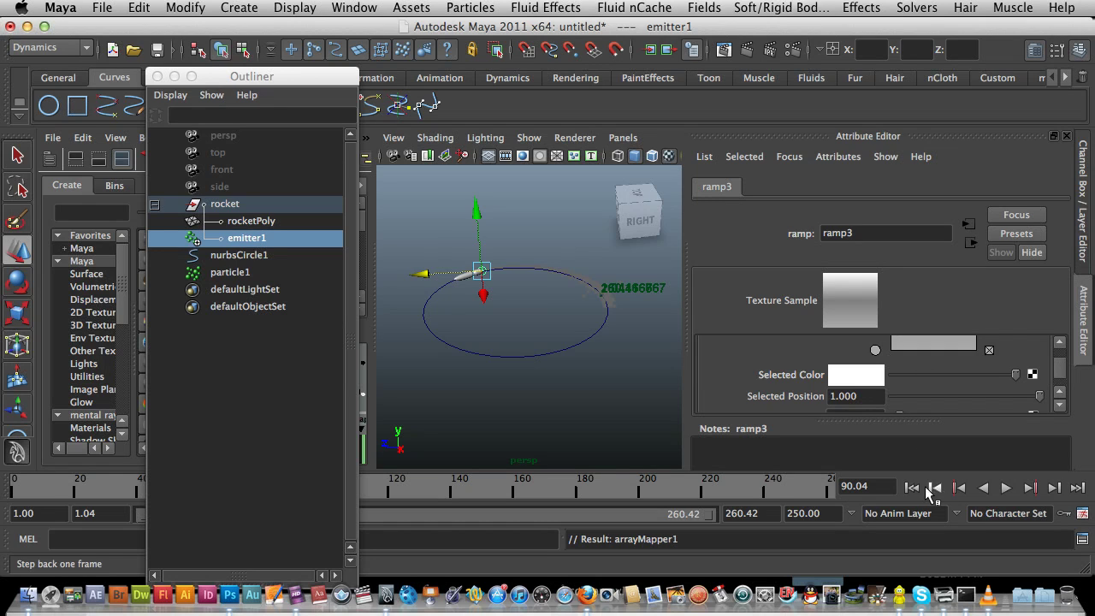
Step: Play the rocket animation from the start and stop it at frame 82
{"action": "left_click", "coordinate": [915, 488]}
{"action": "left_click", "coordinate": [1005, 488]}
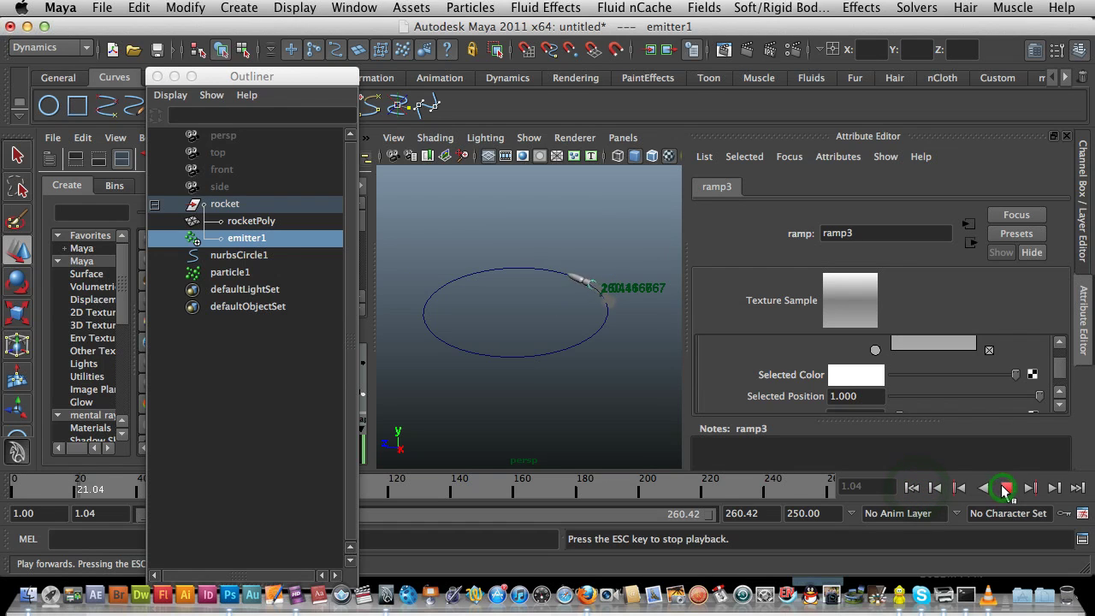
{"action": "left_click", "coordinate": [1005, 488]}
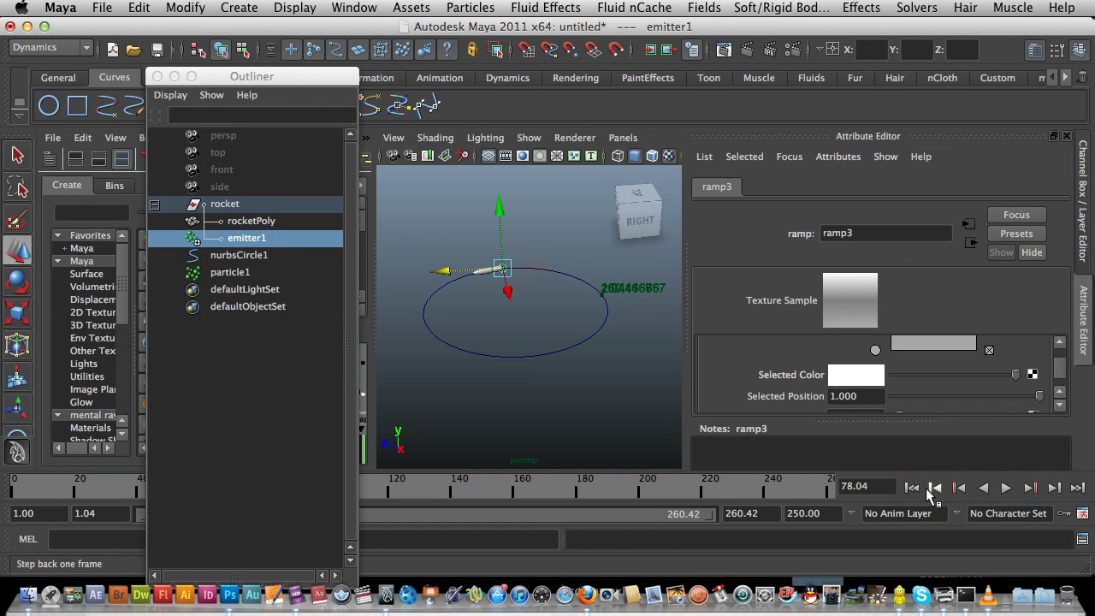
{"action": "left_click", "coordinate": [913, 488]}
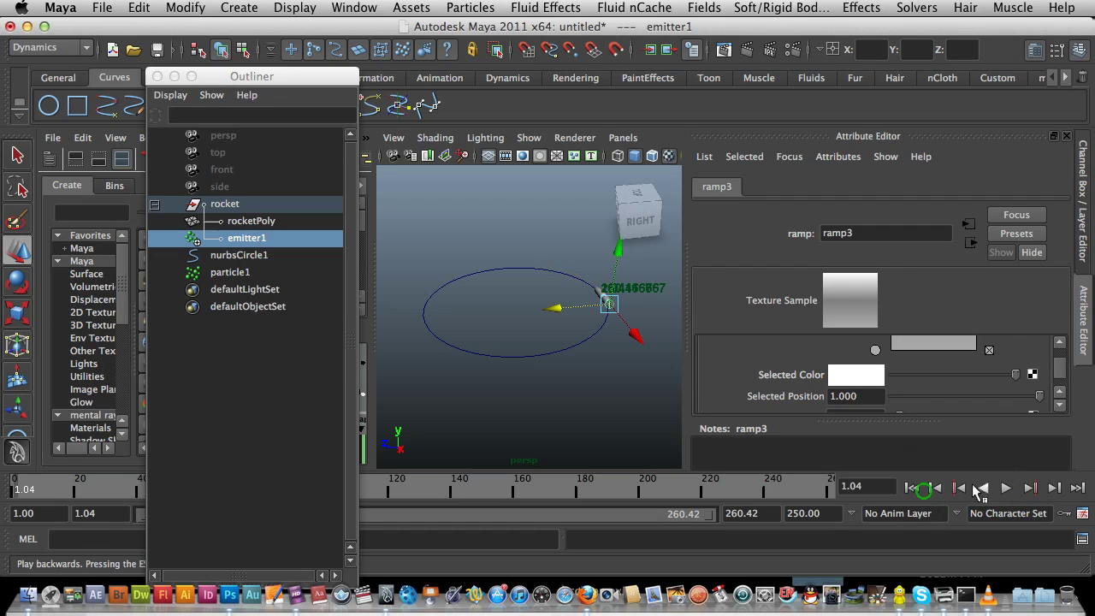
{"action": "left_click", "coordinate": [1005, 488]}
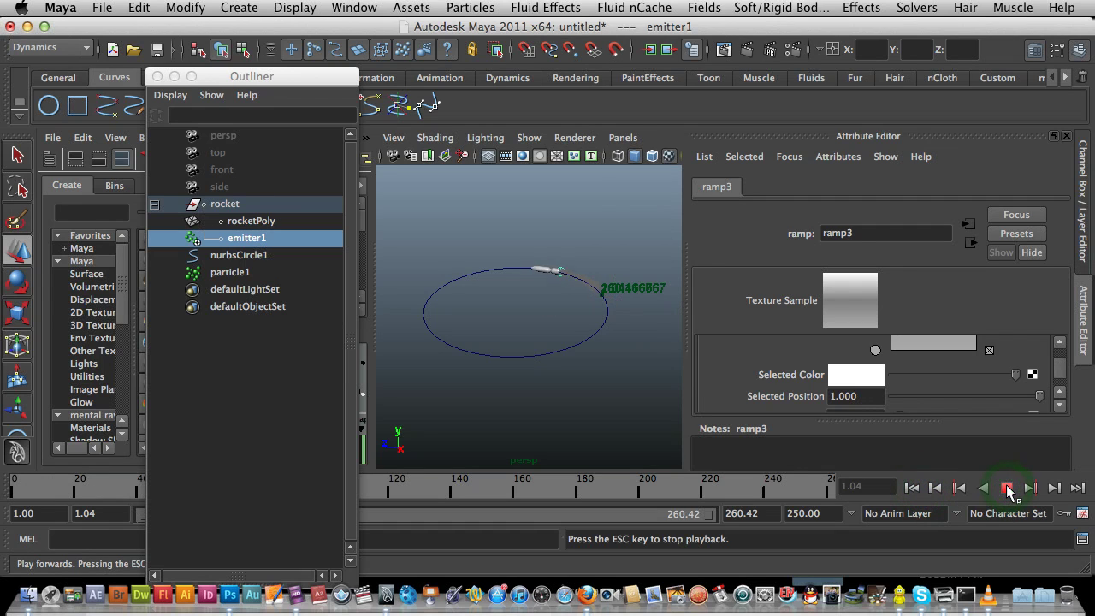
{"action": "left_click", "coordinate": [1007, 488]}
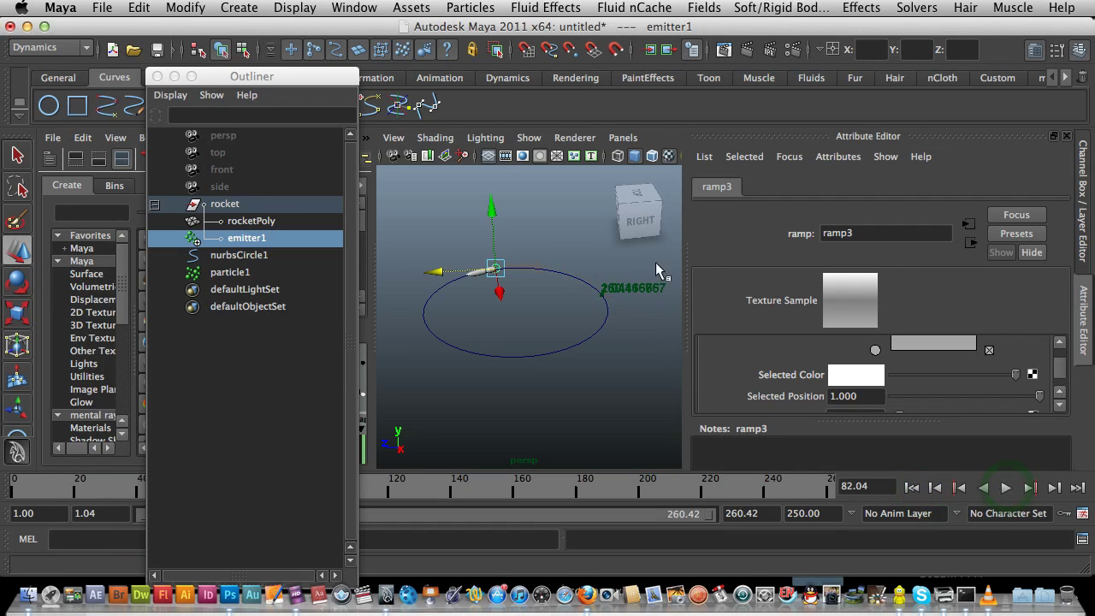
Step: Hide NURBS curves in the viewport and reselect emitter1 in the Outliner
{"action": "left_click", "coordinate": [434, 137]}
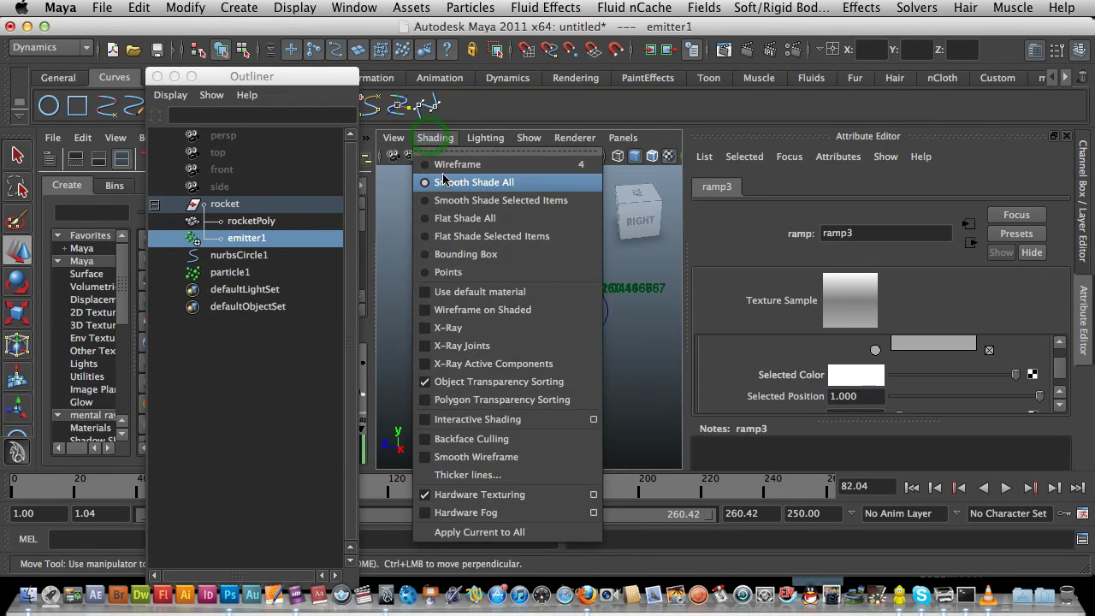
{"action": "mouse_move", "coordinate": [481, 141]}
{"action": "mouse_move", "coordinate": [530, 139]}
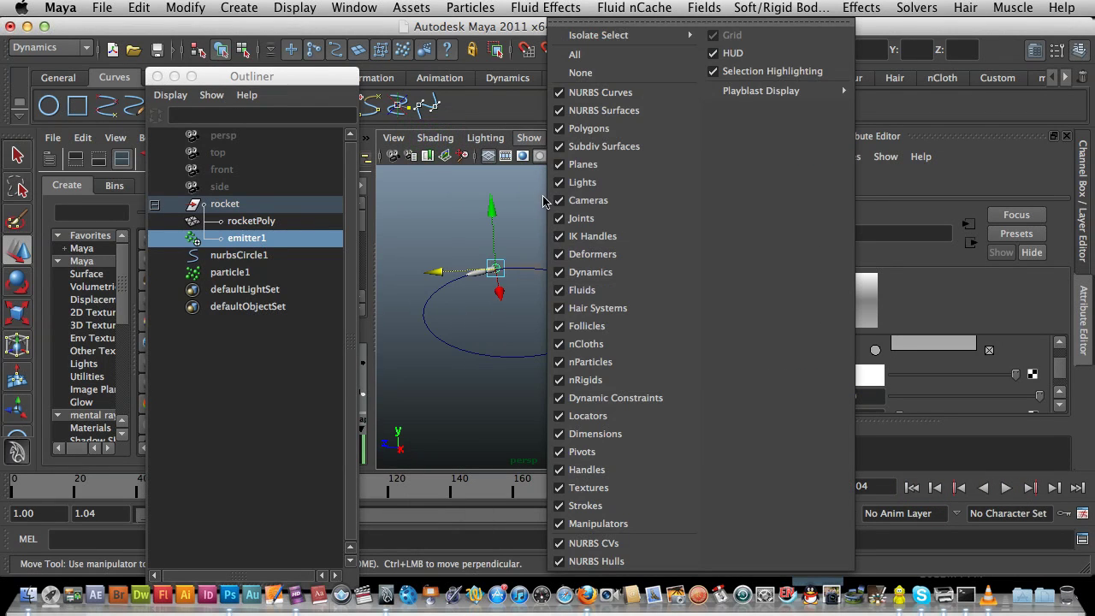
{"action": "left_click", "coordinate": [602, 96]}
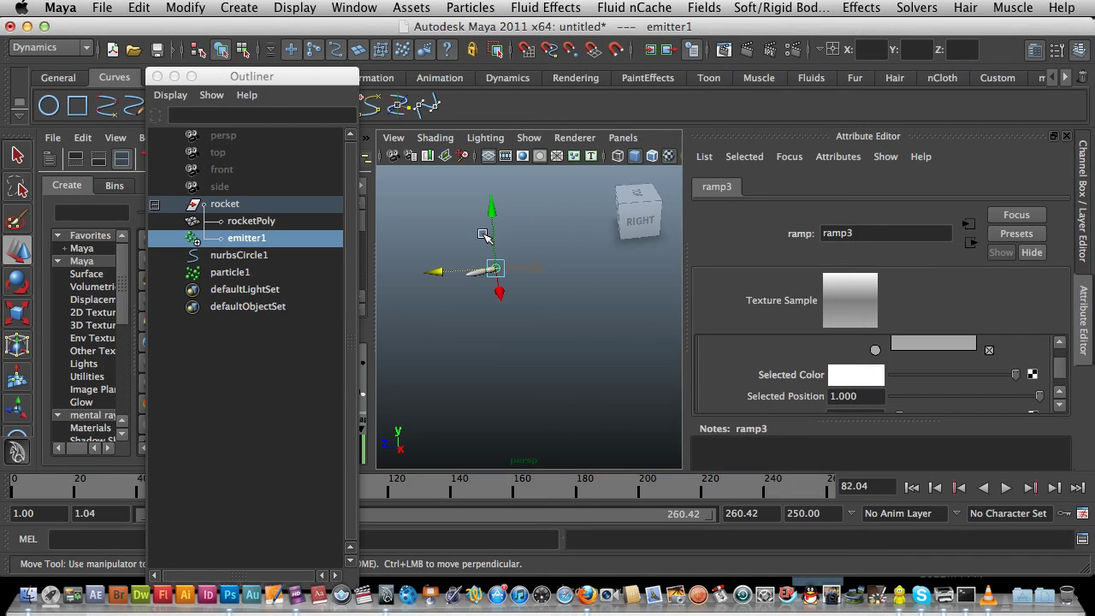
{"action": "left_click", "coordinate": [226, 239]}
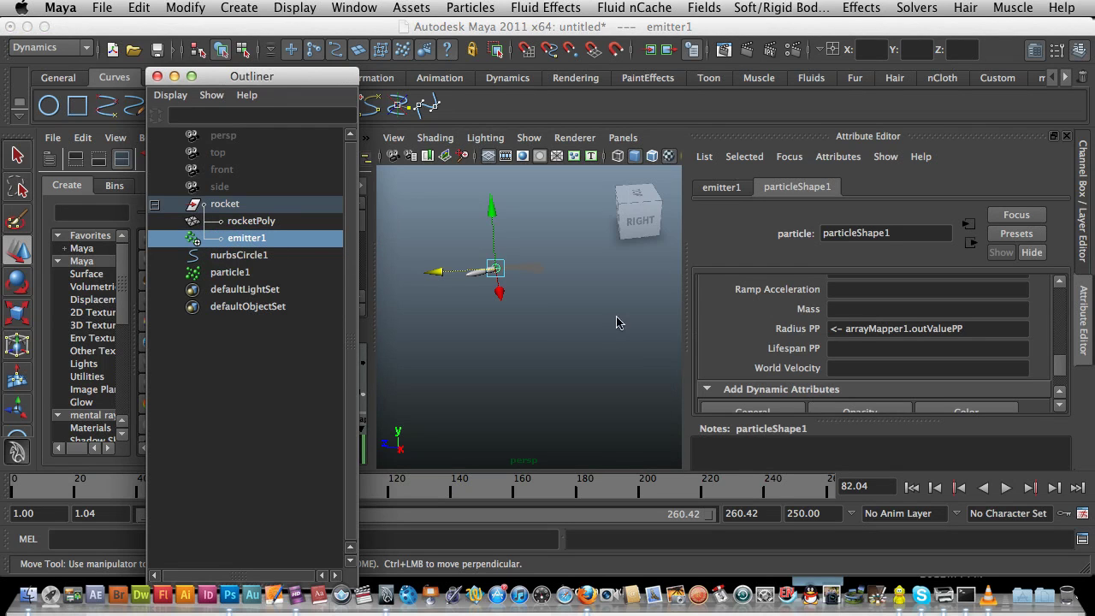
Step: Set emitter1's Rate (Particles/Sec) to 400
{"action": "left_click", "coordinate": [723, 189]}
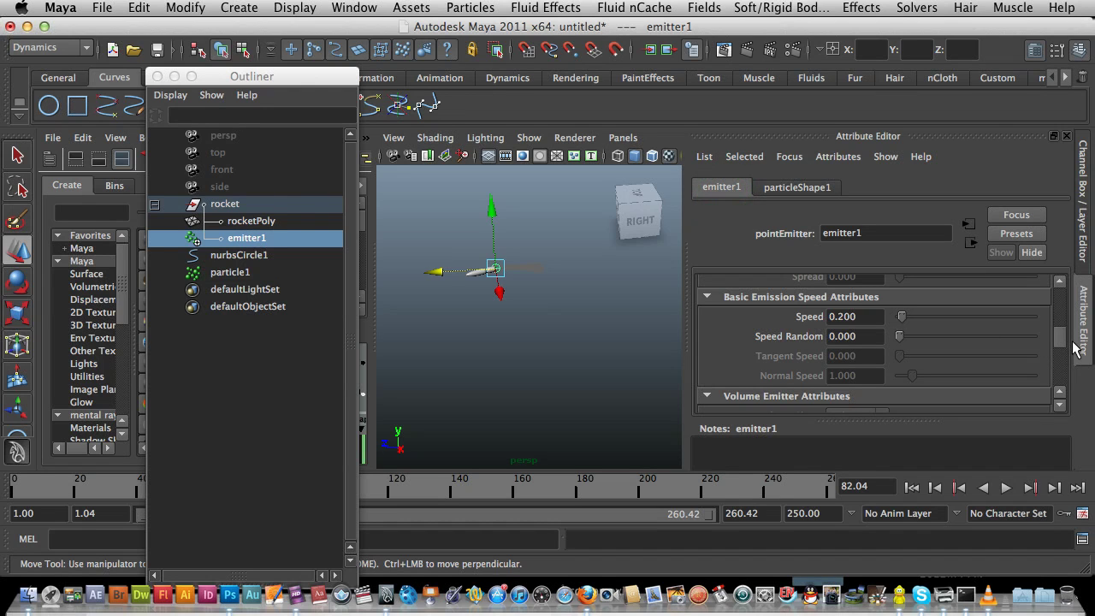
{"action": "left_click_drag", "start_coordinate": [1060, 339], "coordinate": [1065, 313]}
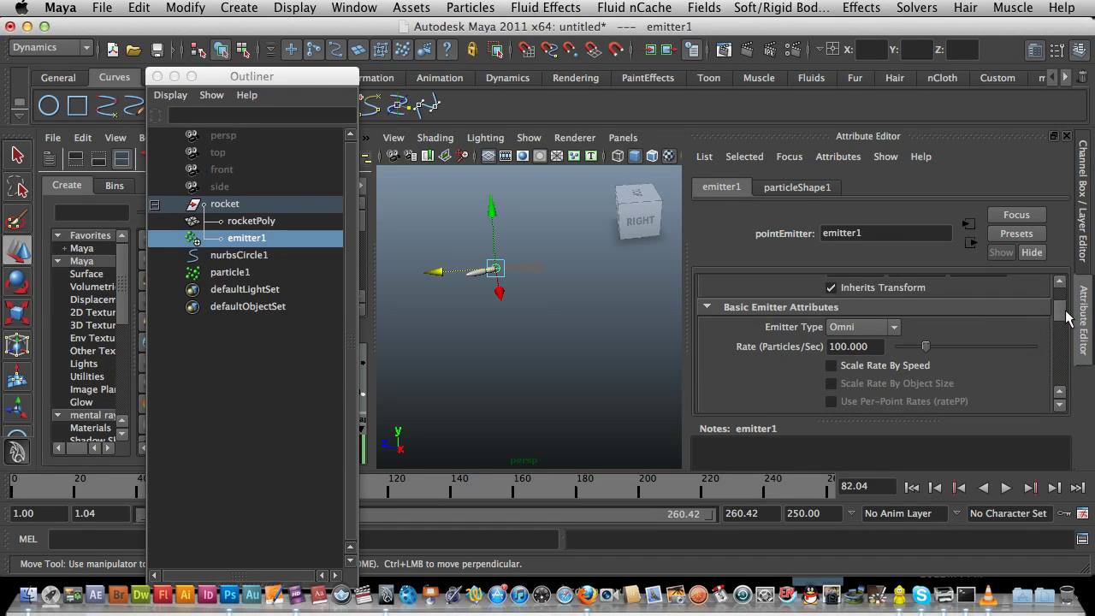
{"action": "left_click", "coordinate": [809, 307]}
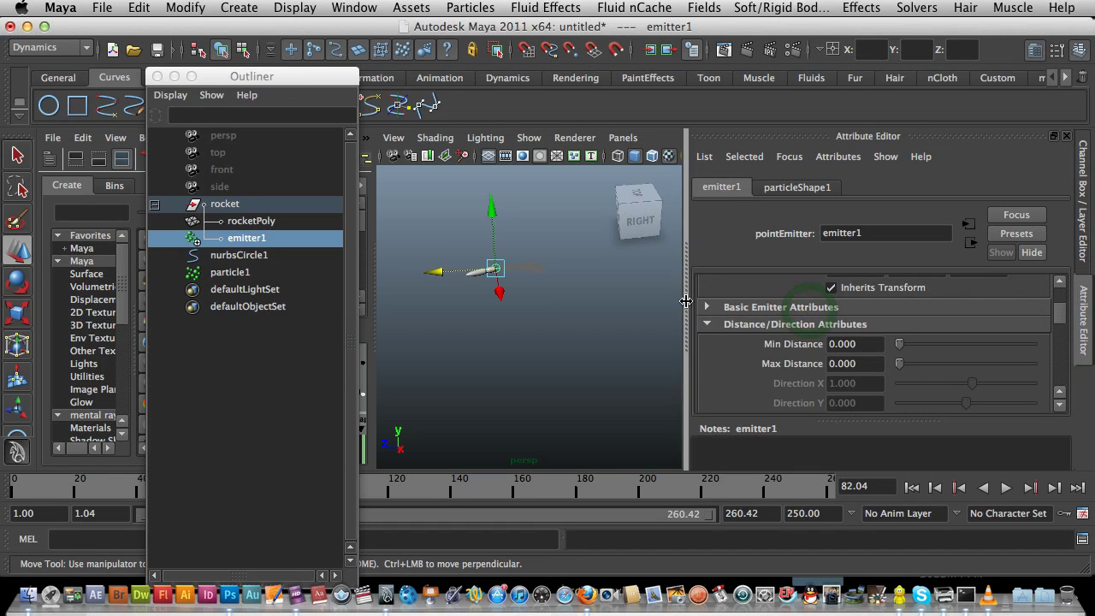
{"action": "left_click", "coordinate": [706, 307]}
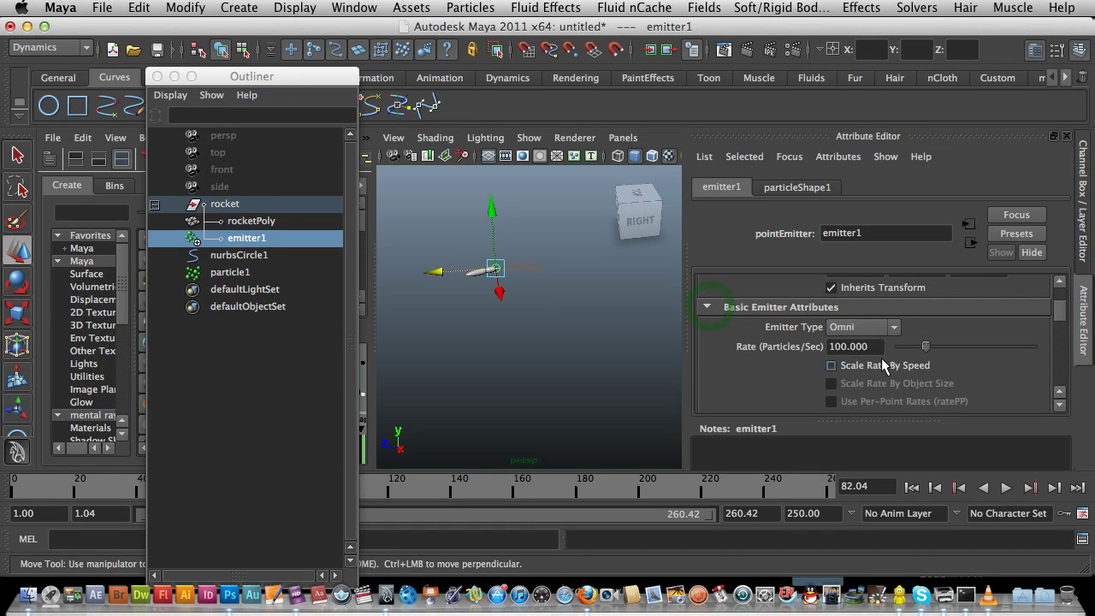
{"action": "left_click_drag", "start_coordinate": [874, 347], "coordinate": [822, 348]}
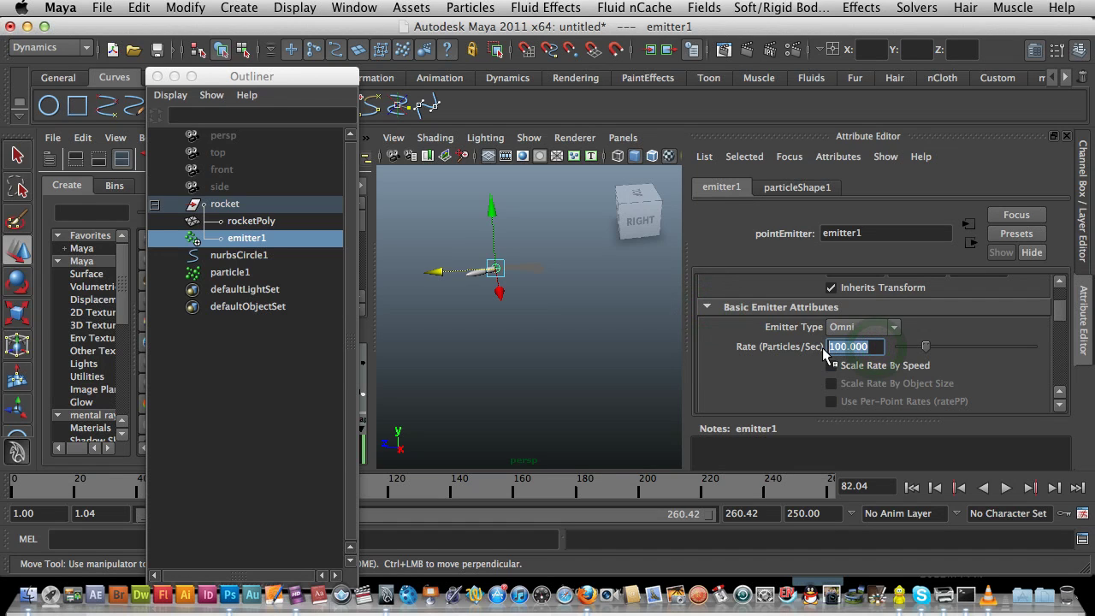
{"action": "type", "text": "4"}
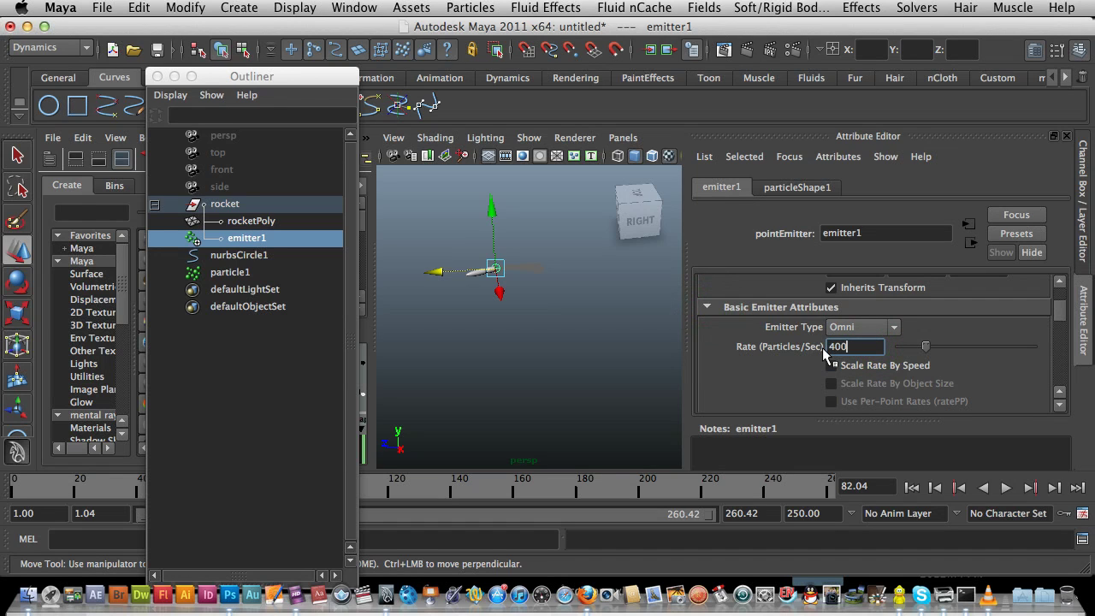
{"action": "type", "text": "00"}
{"action": "key", "text": "Return"}
Step: Rewind and play the animation to preview the denser trail, then stop
{"action": "left_click", "coordinate": [911, 486]}
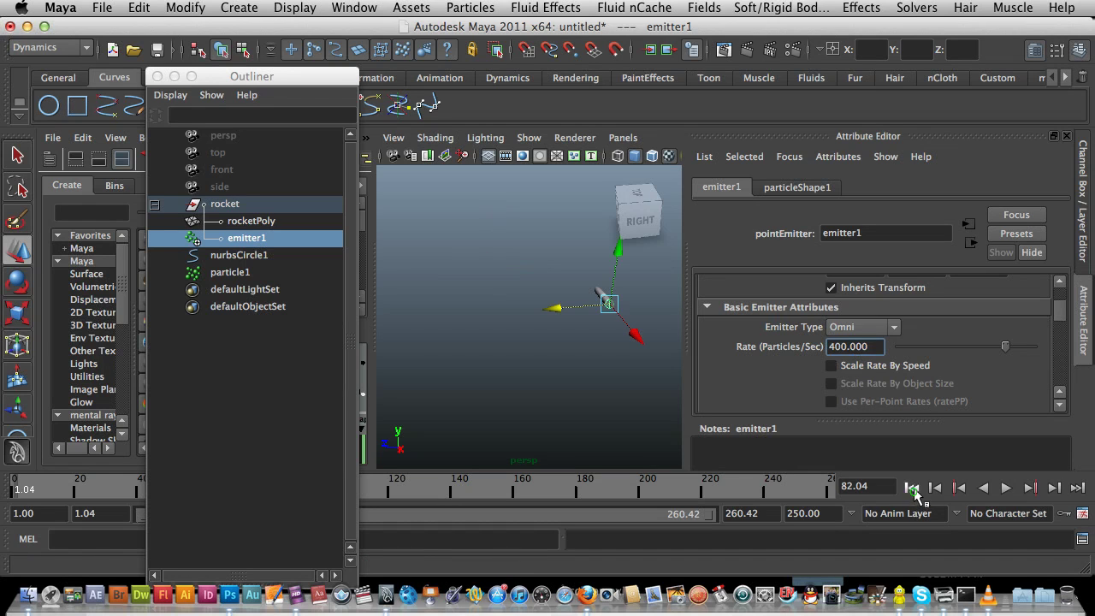
{"action": "left_click", "coordinate": [1006, 487]}
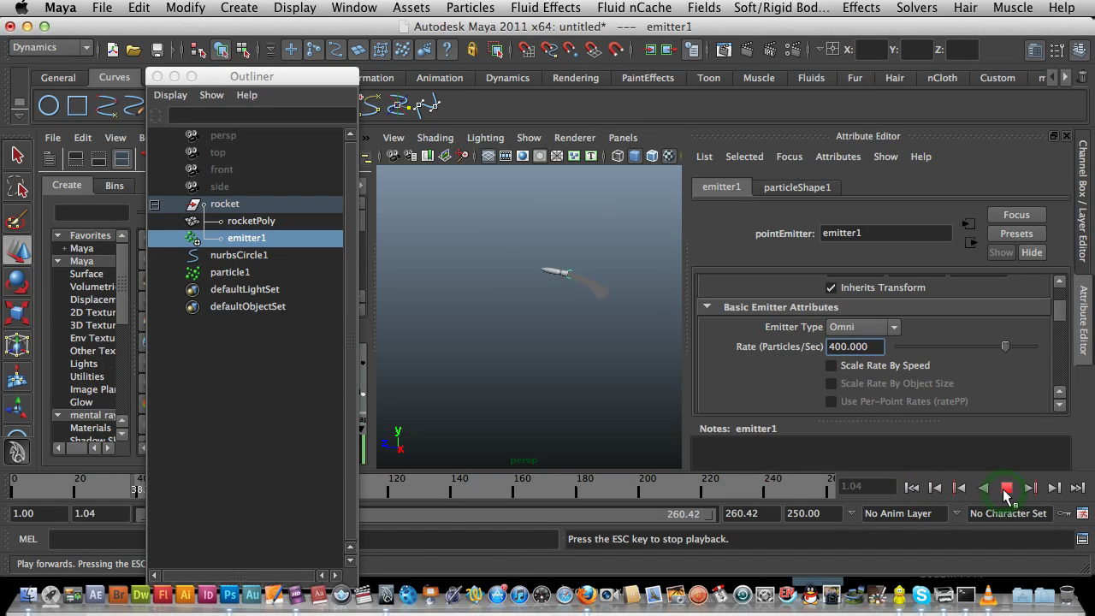
{"action": "left_click", "coordinate": [1006, 488]}
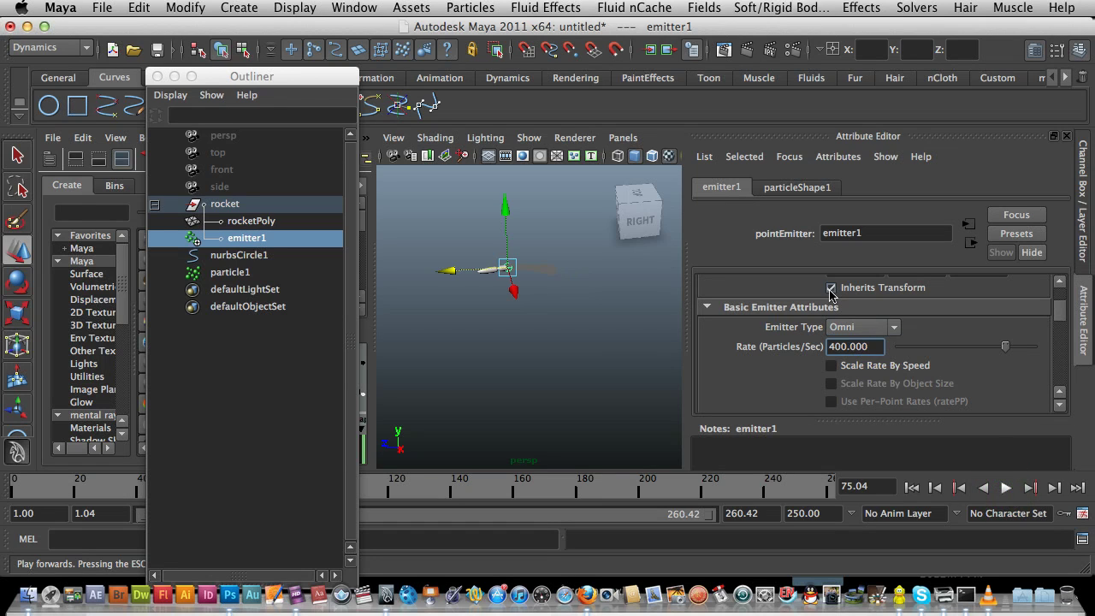
Step: Set particleShape1's Lifespan Mode to Random range, Lifespan 2 and Lifespan Random 0.2
{"action": "left_click", "coordinate": [795, 190]}
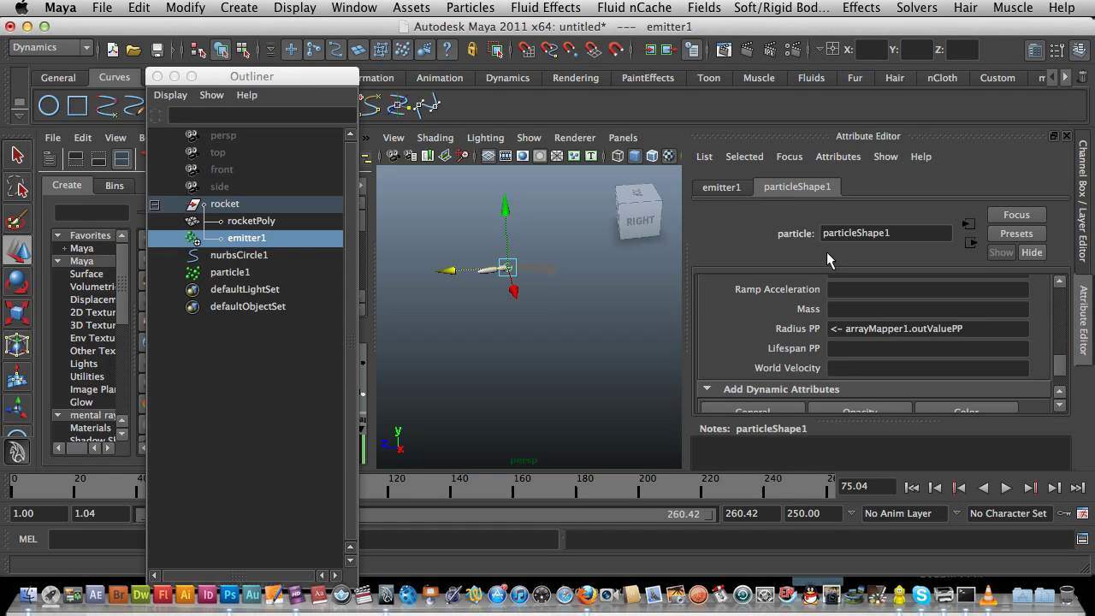
{"action": "left_click_drag", "start_coordinate": [1061, 369], "coordinate": [1069, 321]}
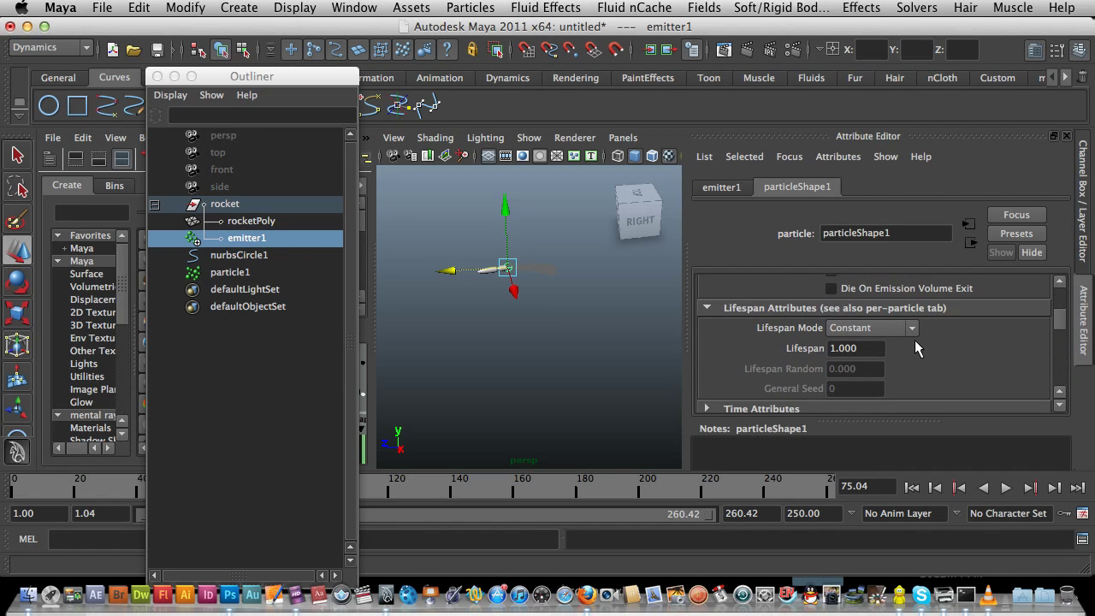
{"action": "left_click", "coordinate": [873, 332]}
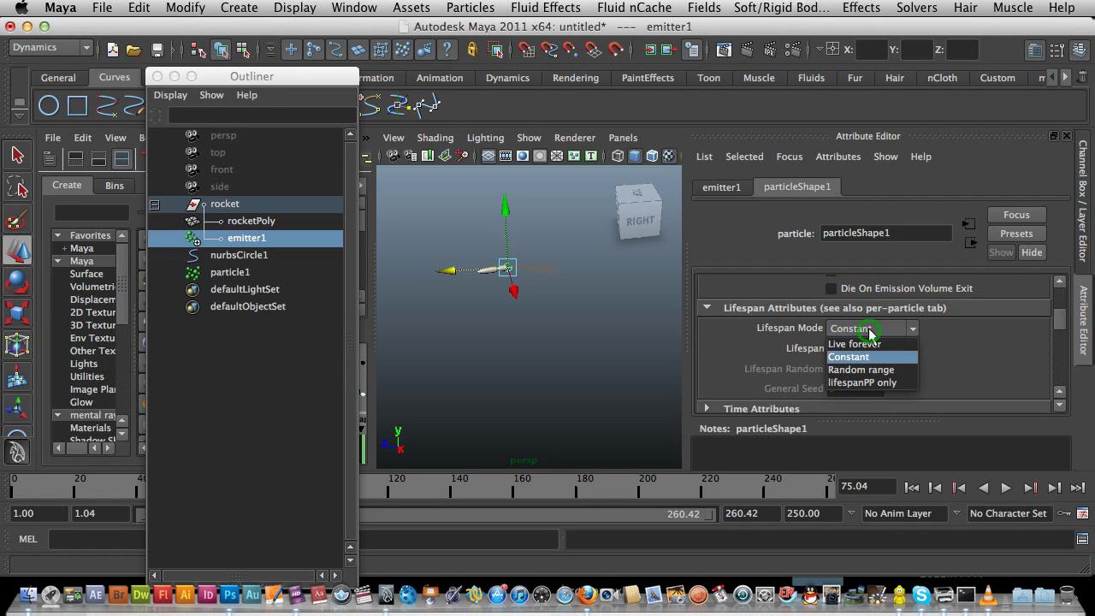
{"action": "left_click", "coordinate": [892, 375]}
{"action": "left_click_drag", "start_coordinate": [862, 348], "coordinate": [832, 349]}
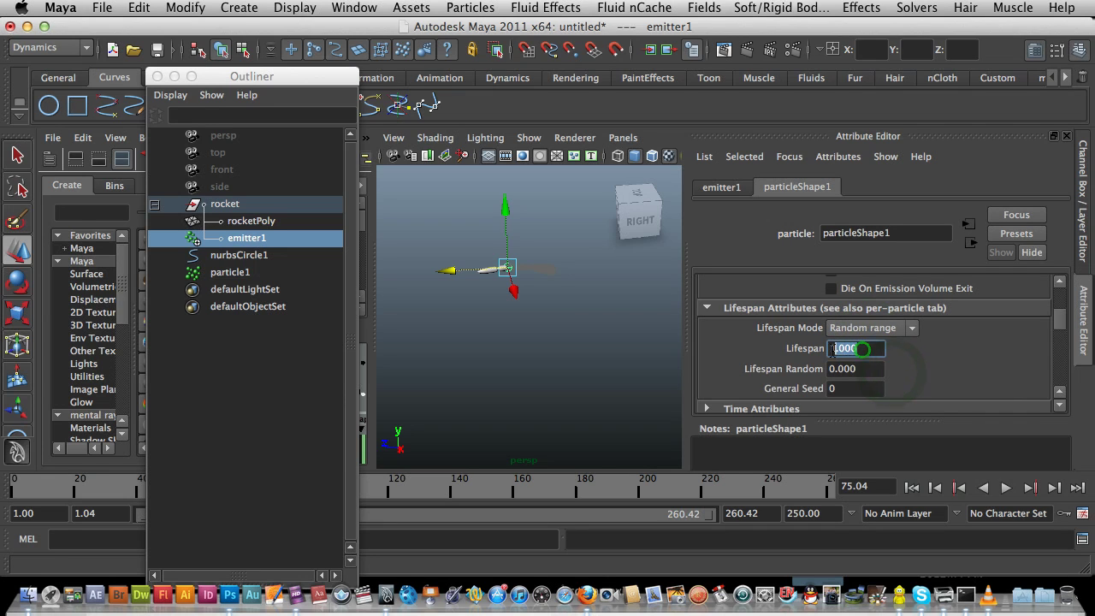
{"action": "type", "text": "2"}
{"action": "left_click", "coordinate": [867, 377]}
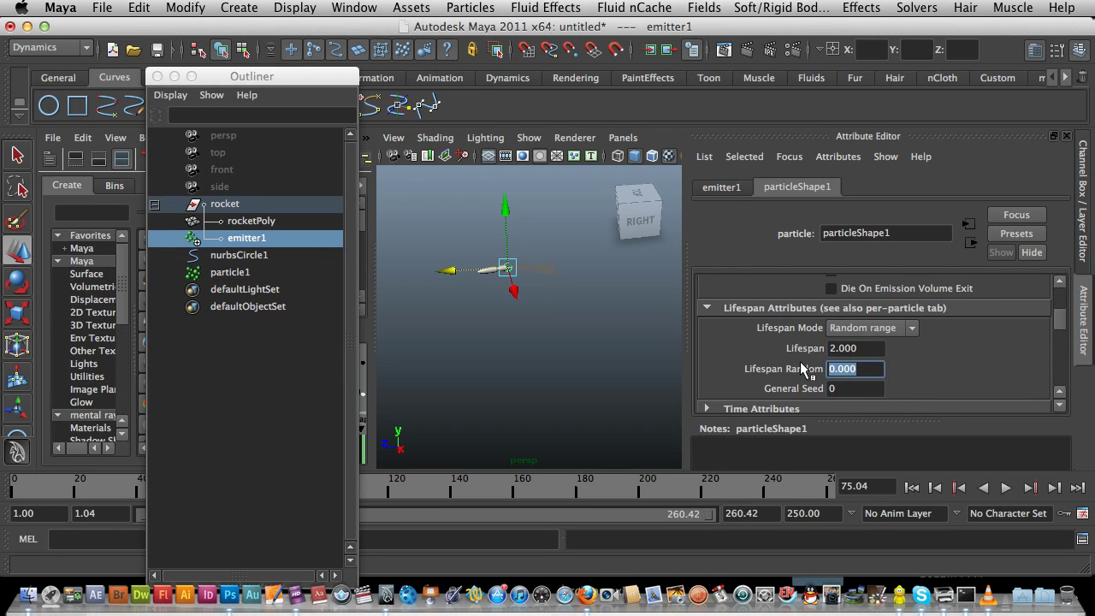
{"action": "type", "text": "0.2"}
{"action": "key", "text": "Return"}
Step: Rewind and play the animation to preview the 2-second smoke trail, then stop playback
{"action": "left_click", "coordinate": [912, 486]}
{"action": "left_click", "coordinate": [1006, 488]}
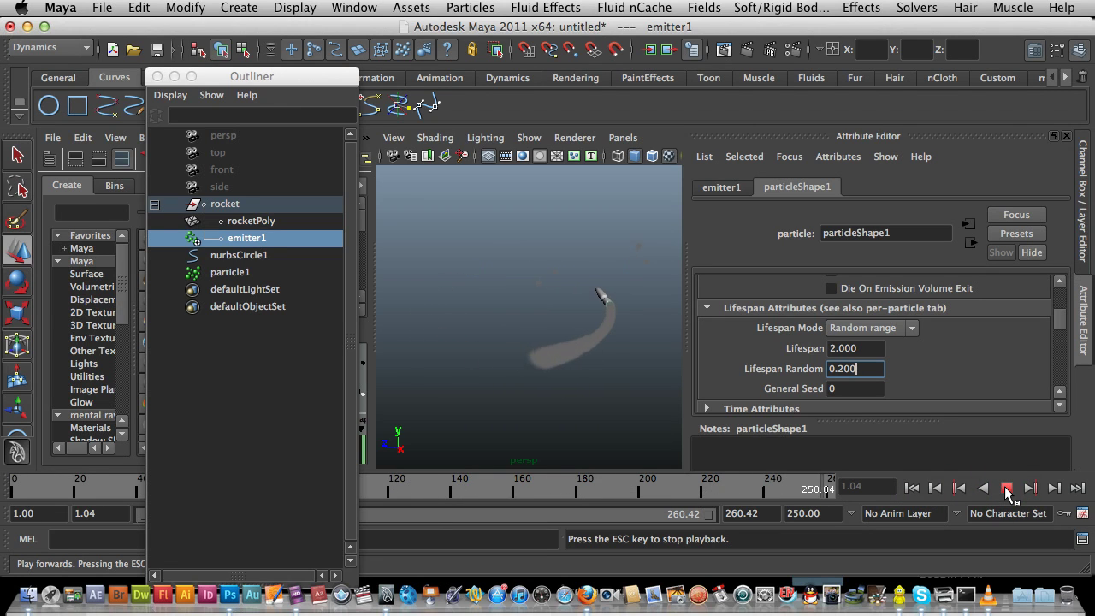
{"action": "left_click", "coordinate": [1006, 487]}
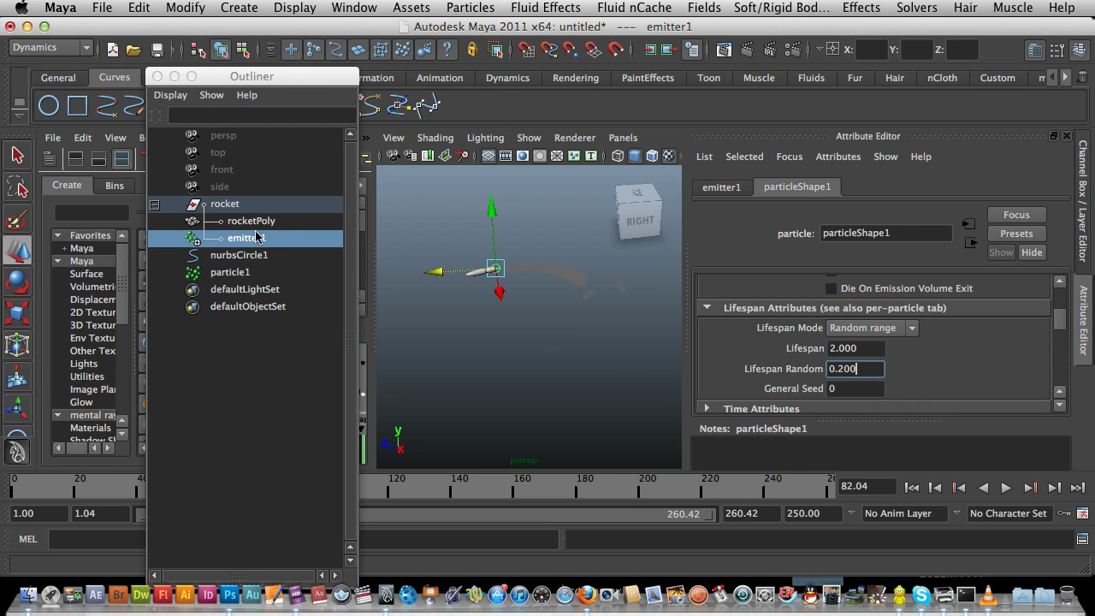
Step: Attach a Turbulence field from the Fields menu to the particle1 smoke particles
{"action": "left_click", "coordinate": [242, 272]}
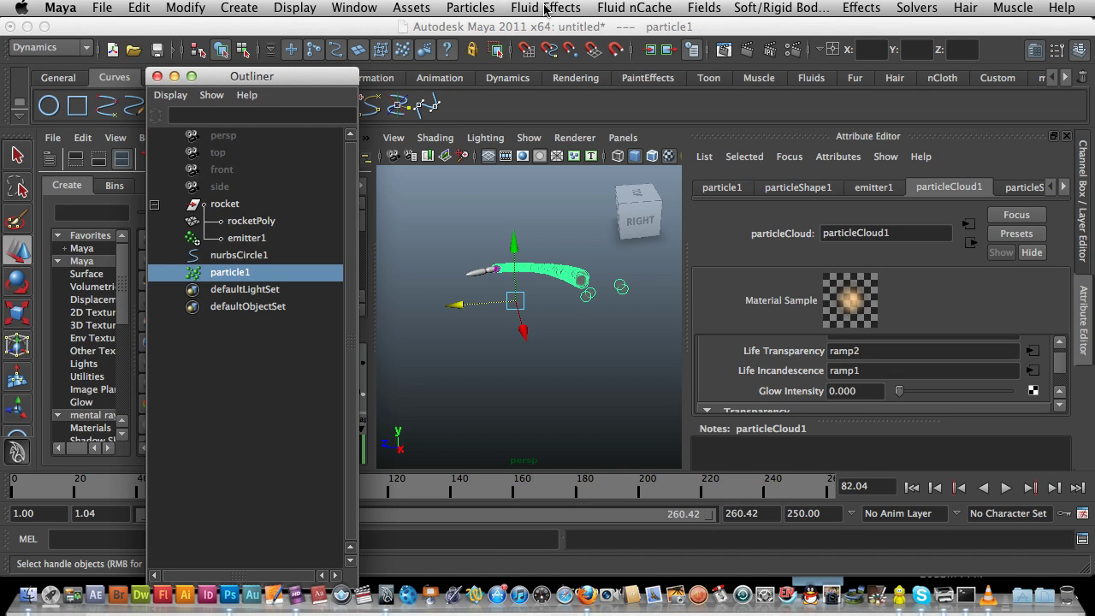
{"action": "left_click", "coordinate": [712, 9]}
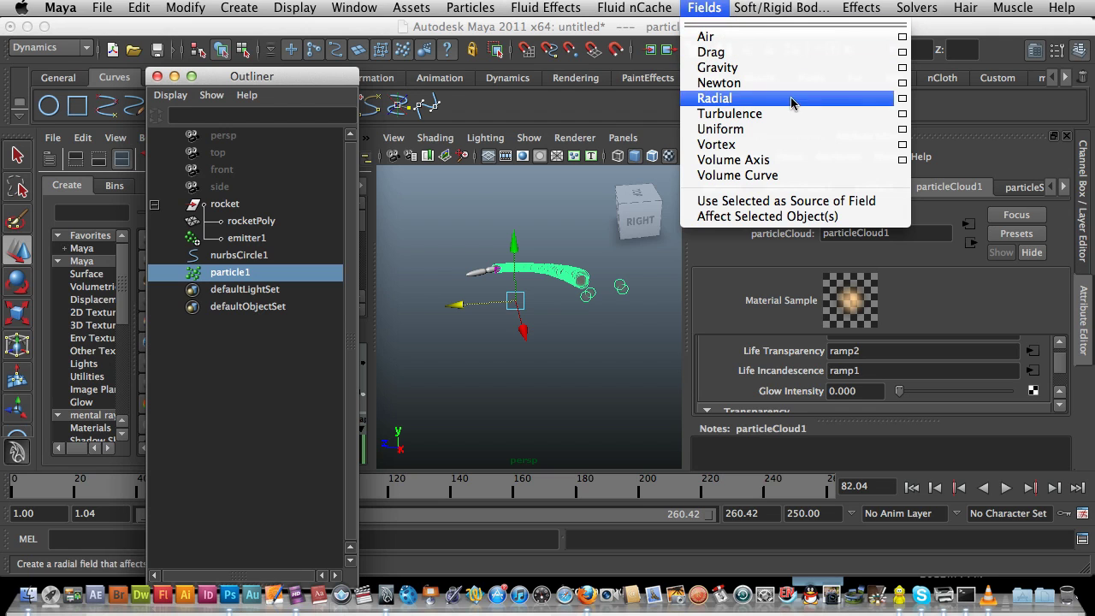
{"action": "left_click", "coordinate": [834, 122]}
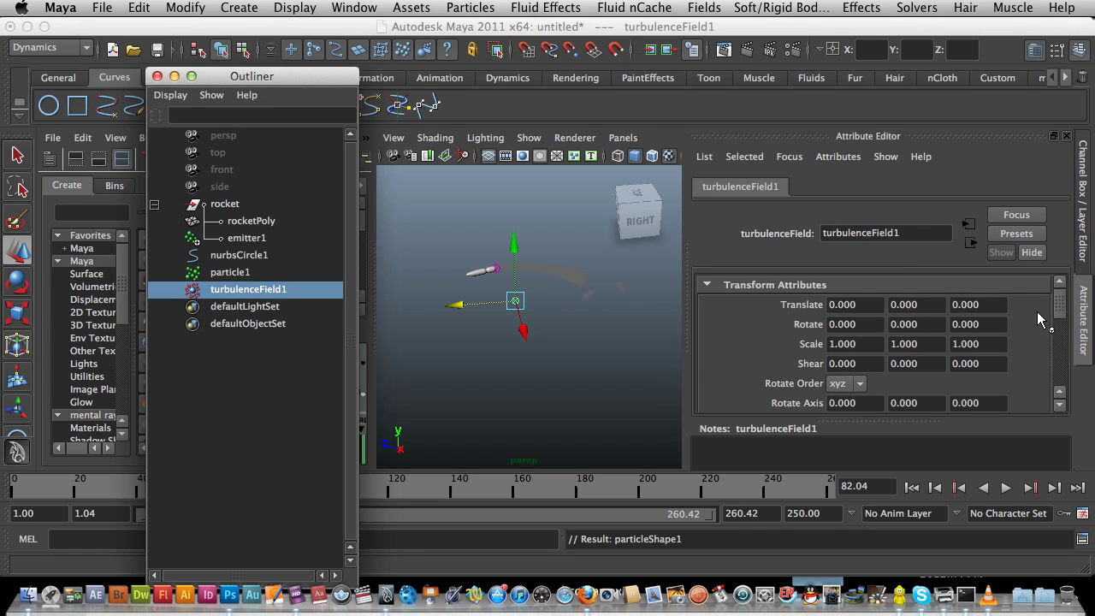
Step: Give turbulenceField1 Attenuation 0 and Magnitude 2.5, then rewind to the start frame
{"action": "left_click", "coordinate": [1060, 310]}
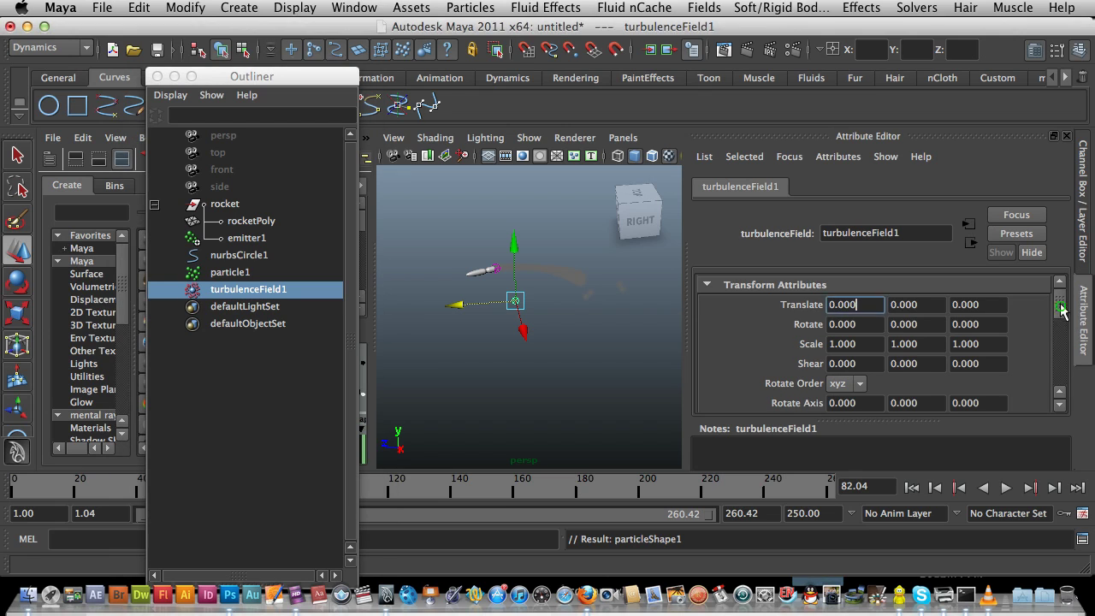
{"action": "left_click_drag", "start_coordinate": [1060, 310], "coordinate": [1064, 342]}
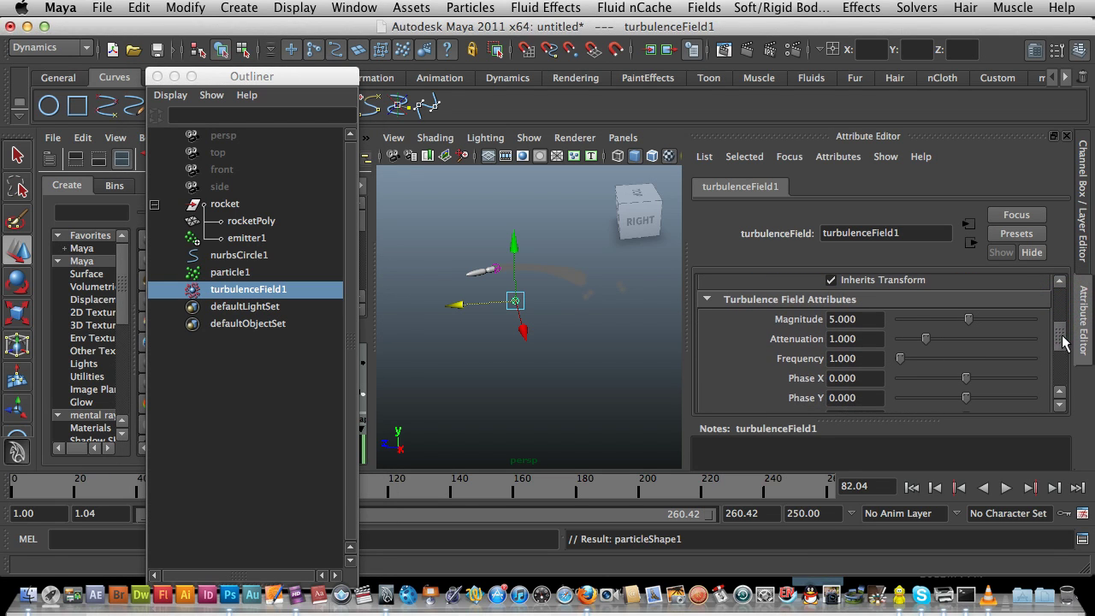
{"action": "left_click", "coordinate": [808, 340]}
{"action": "double_click", "coordinate": [823, 339]}
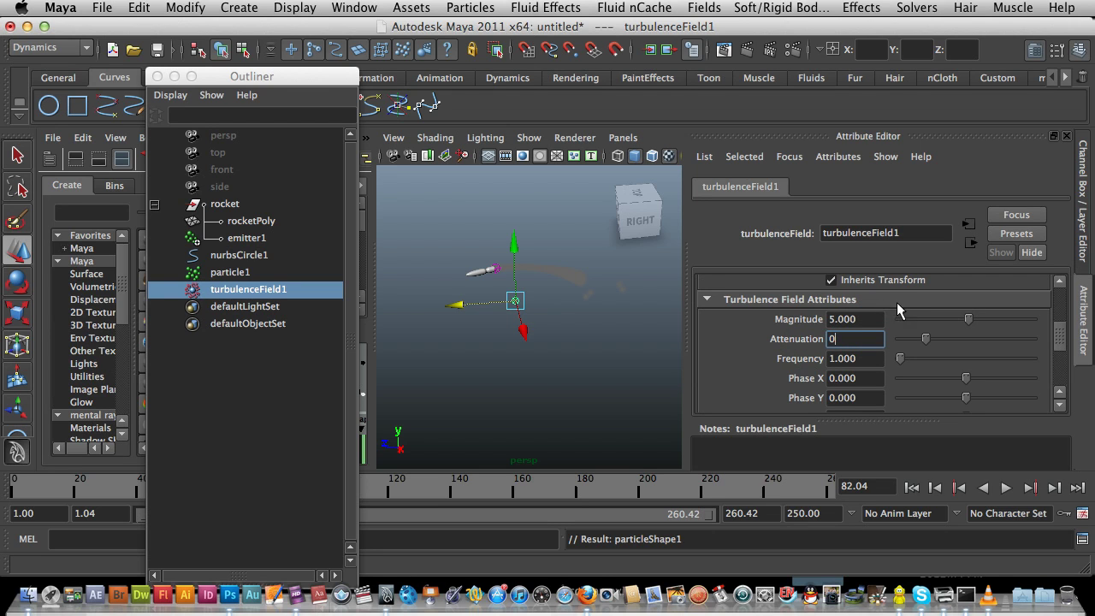
{"action": "double_click", "coordinate": [823, 319]}
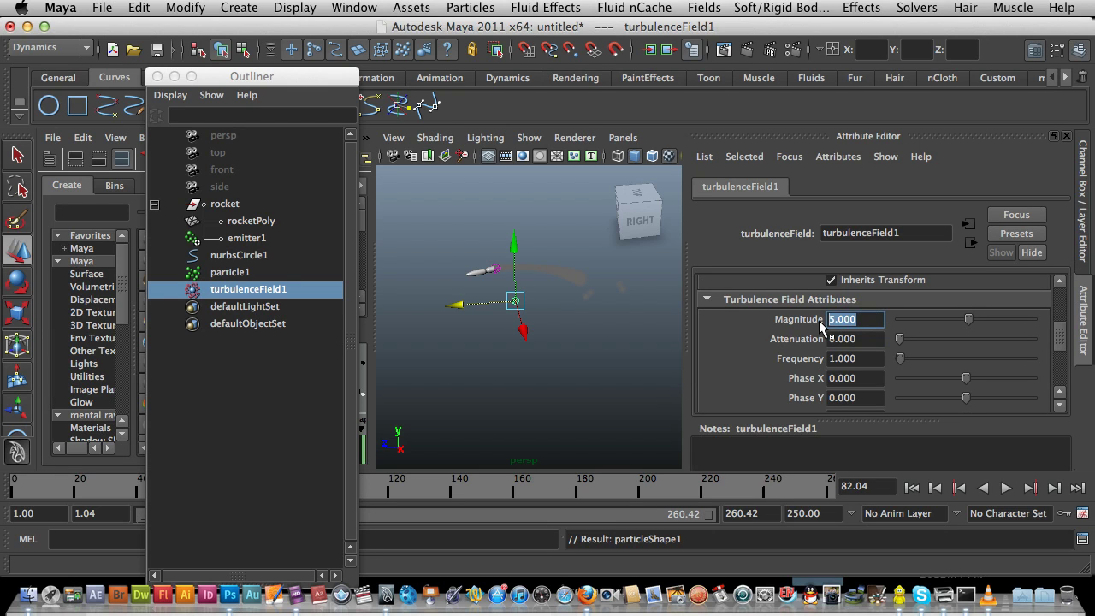
{"action": "type", "text": "2.5"}
{"action": "key", "text": "Return"}
{"action": "left_click", "coordinate": [911, 487]}
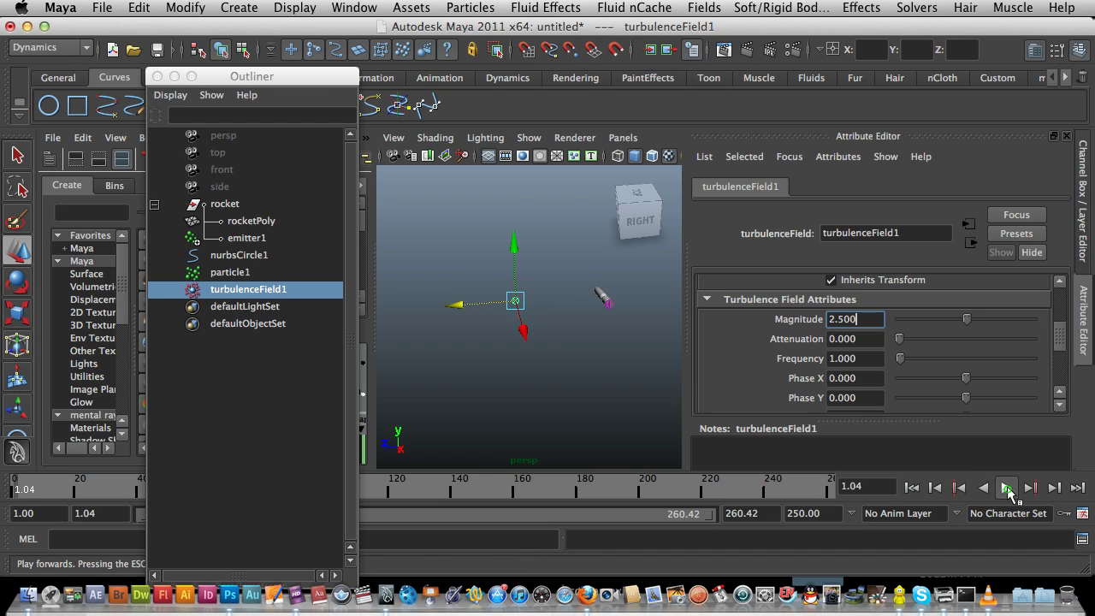
Step: Play the simulation to preview the wavy turbulent smoke, stopping at frame 215
{"action": "left_click", "coordinate": [1006, 487]}
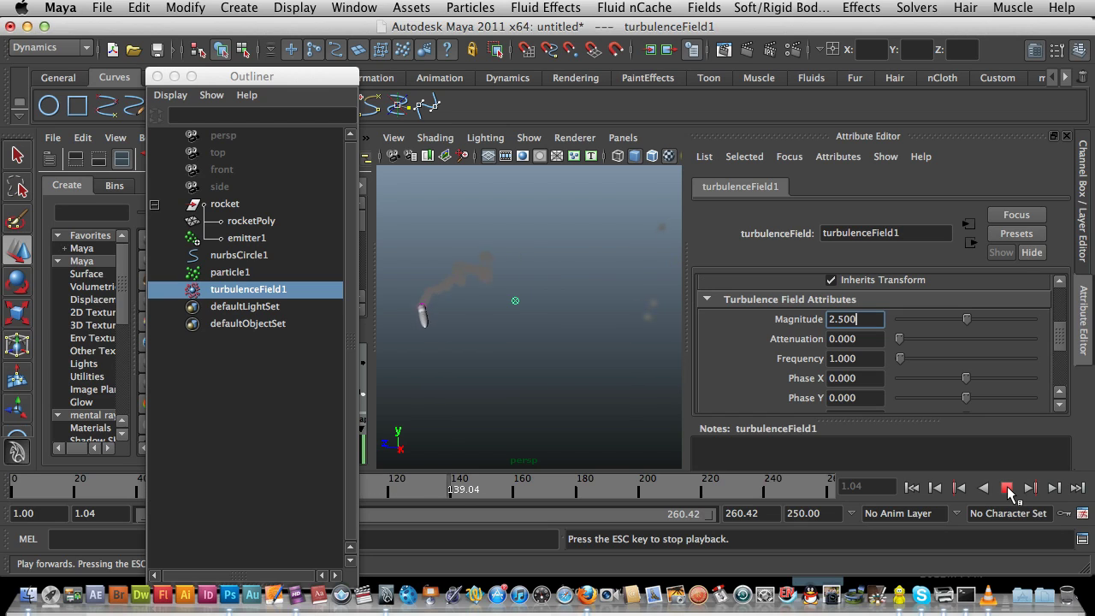
{"action": "left_click", "coordinate": [1008, 487]}
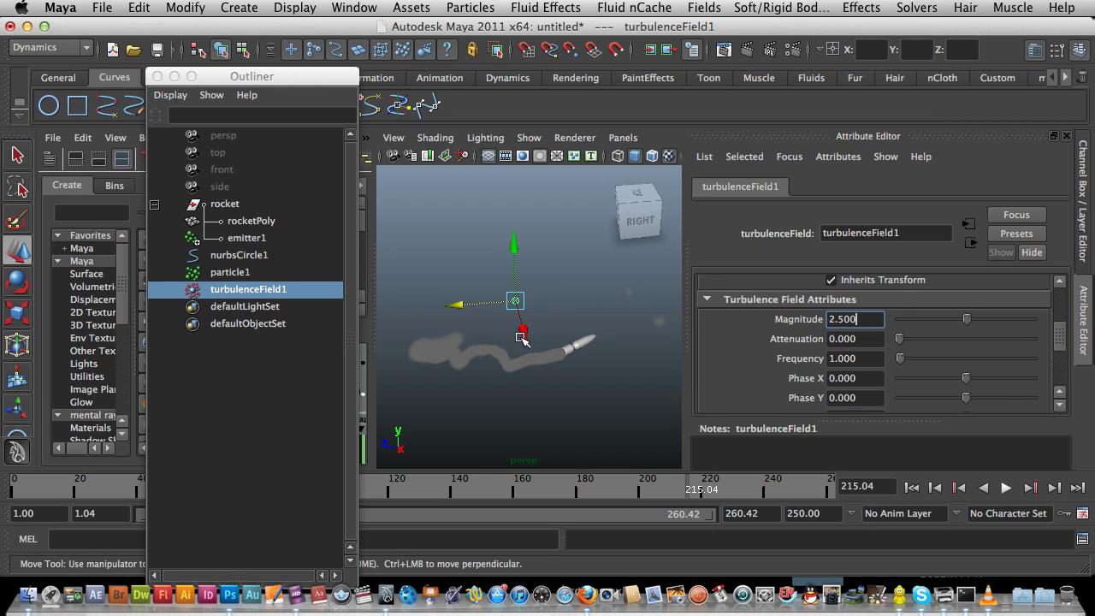
{"action": "left_click_drag", "start_coordinate": [521, 338], "coordinate": [522, 338]}
{"action": "scroll", "coordinate": [521, 338], "scroll_direction": "up", "scroll_amount": 2}
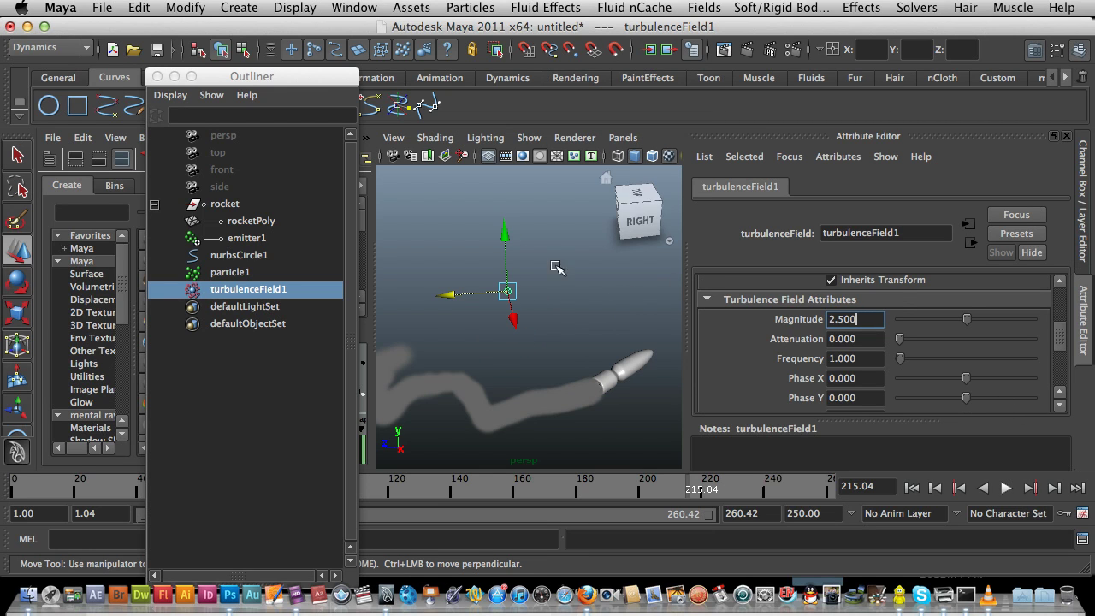
{"action": "left_click", "coordinate": [737, 55]}
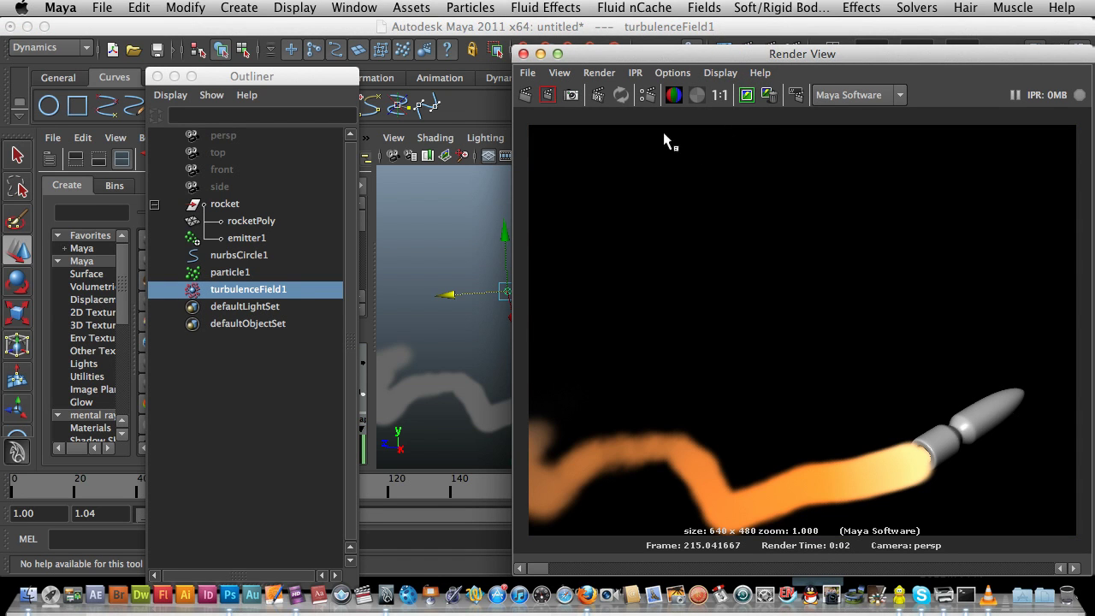
{"action": "left_click", "coordinate": [524, 54]}
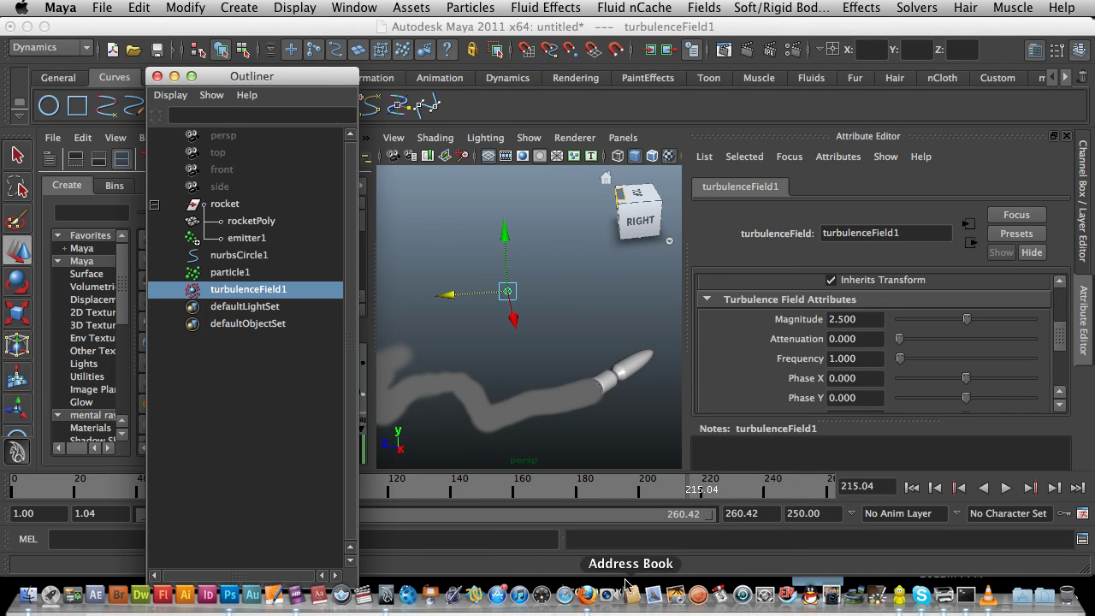